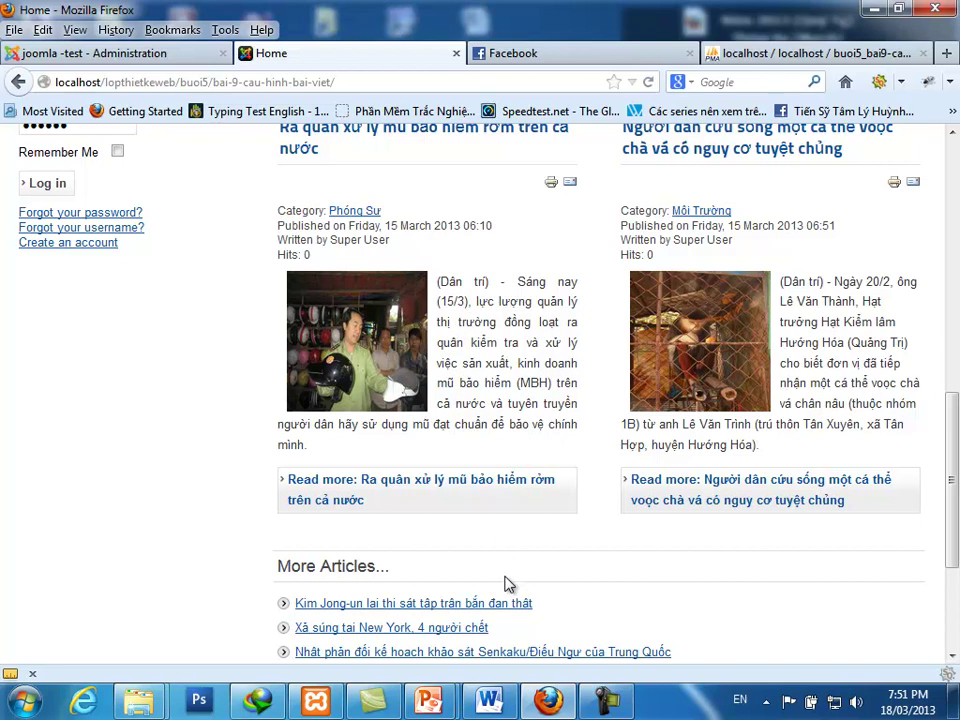
Append 'administrator' to the site URL to load the admin login page.
scroll(484, 400, up, 4)
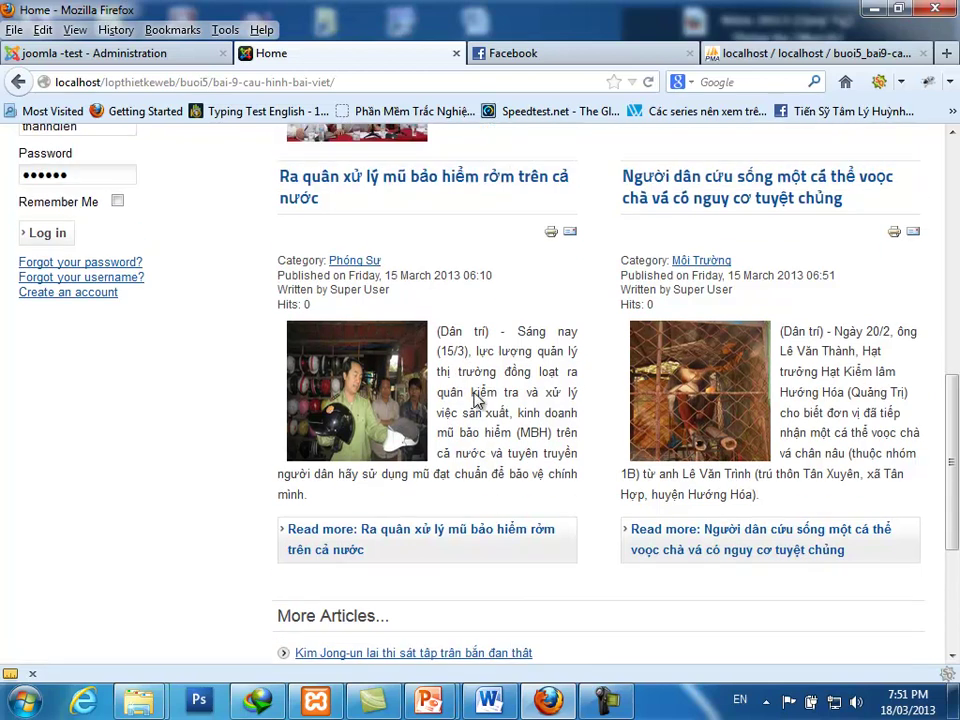
click(377, 86)
click(378, 85)
text(a)
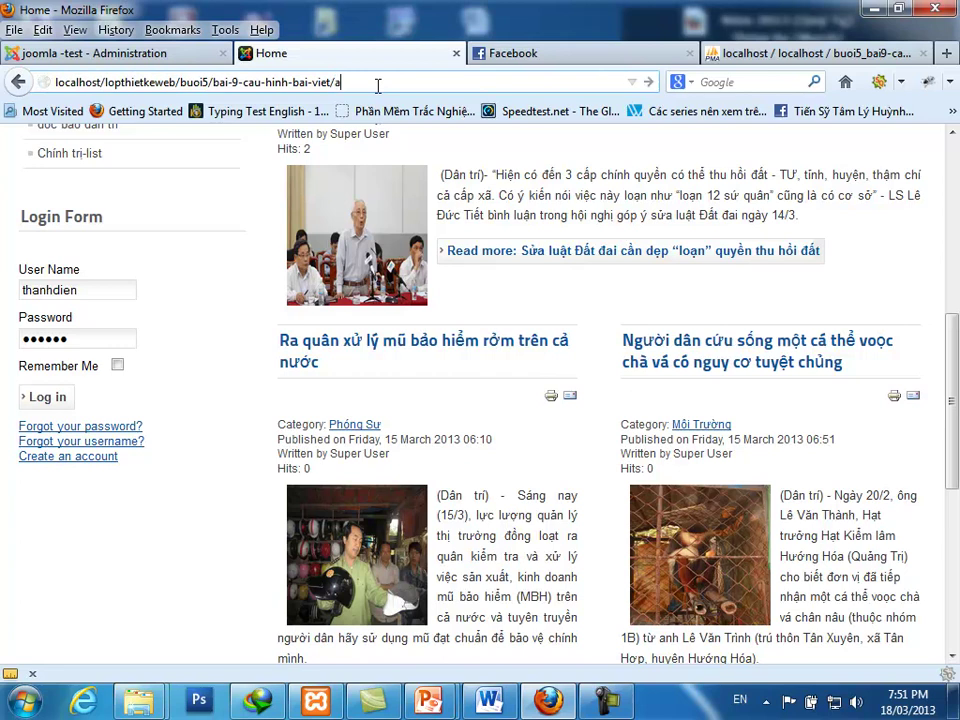
text(dministrator)
key(Return)
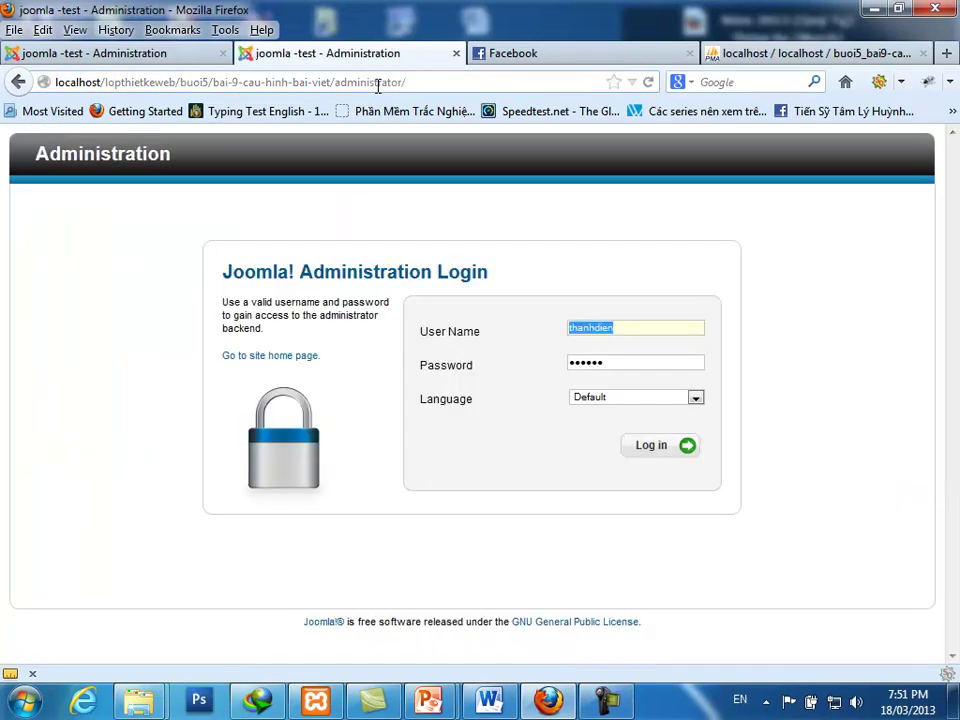
Log in with the administrator username and password.
text(thanhdien)
key(Tab)
text(1)
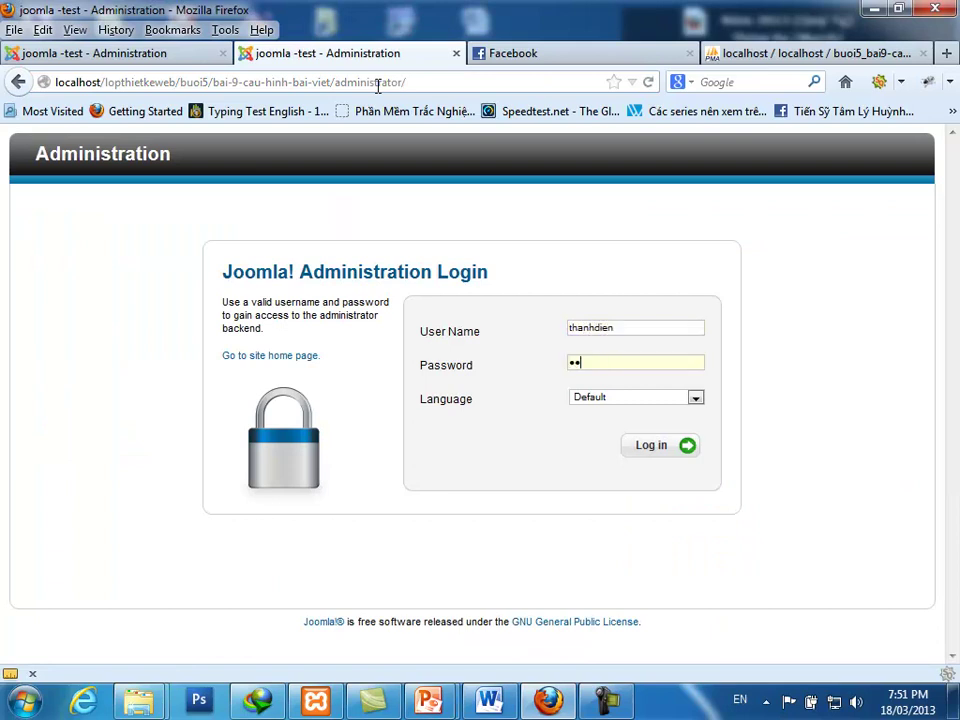
key(Return)
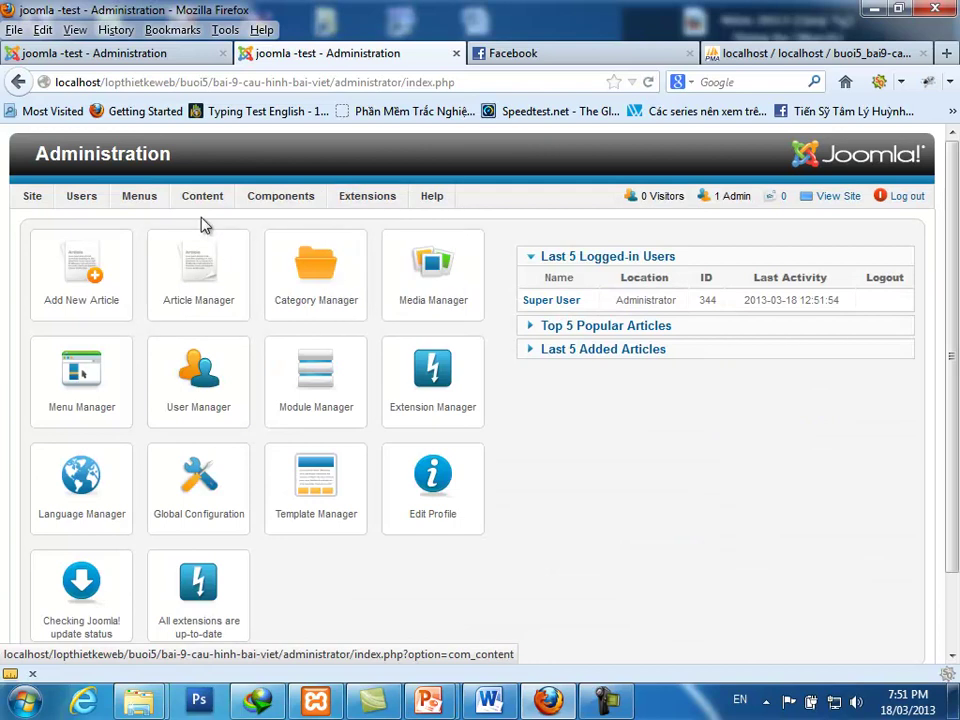
mouse_move(204, 214)
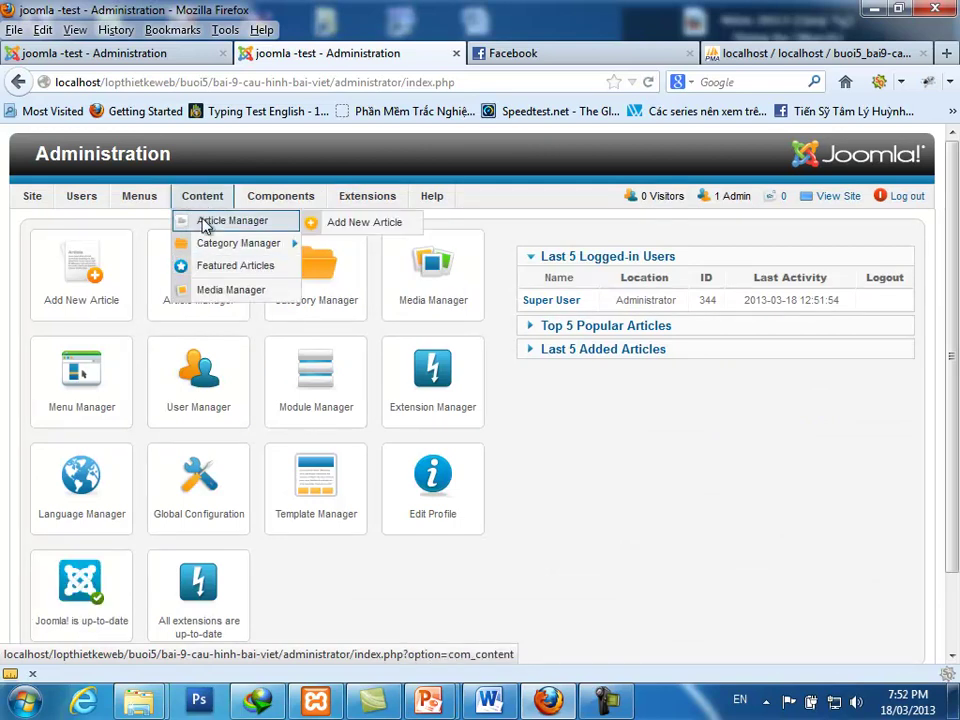
In Article Manager Options, Articles tab, set Show Title to Hide and save.
click(205, 222)
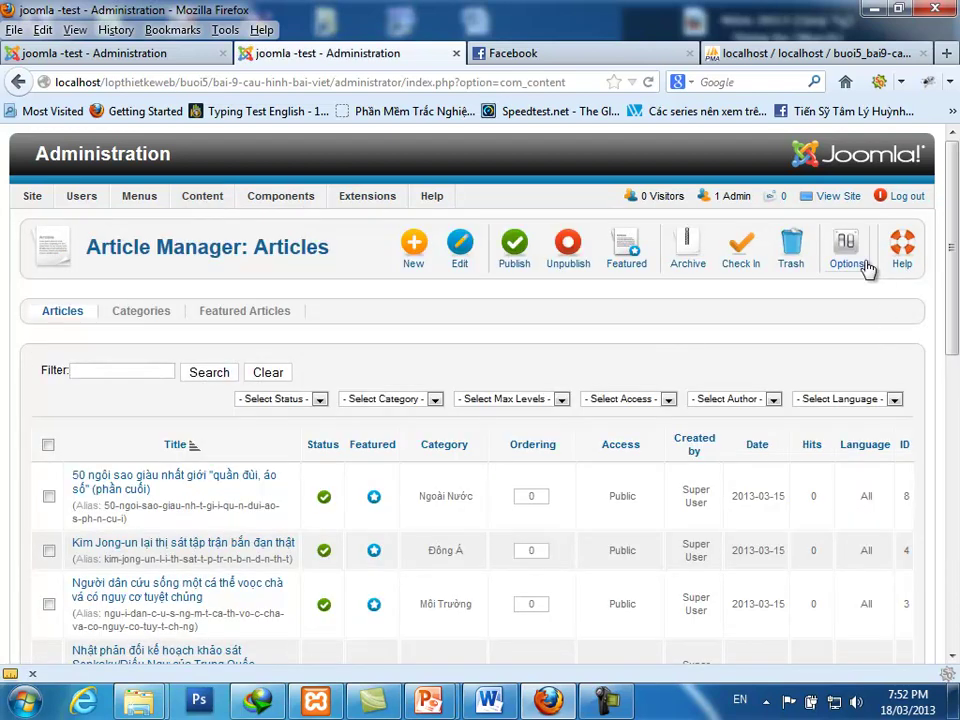
click(849, 259)
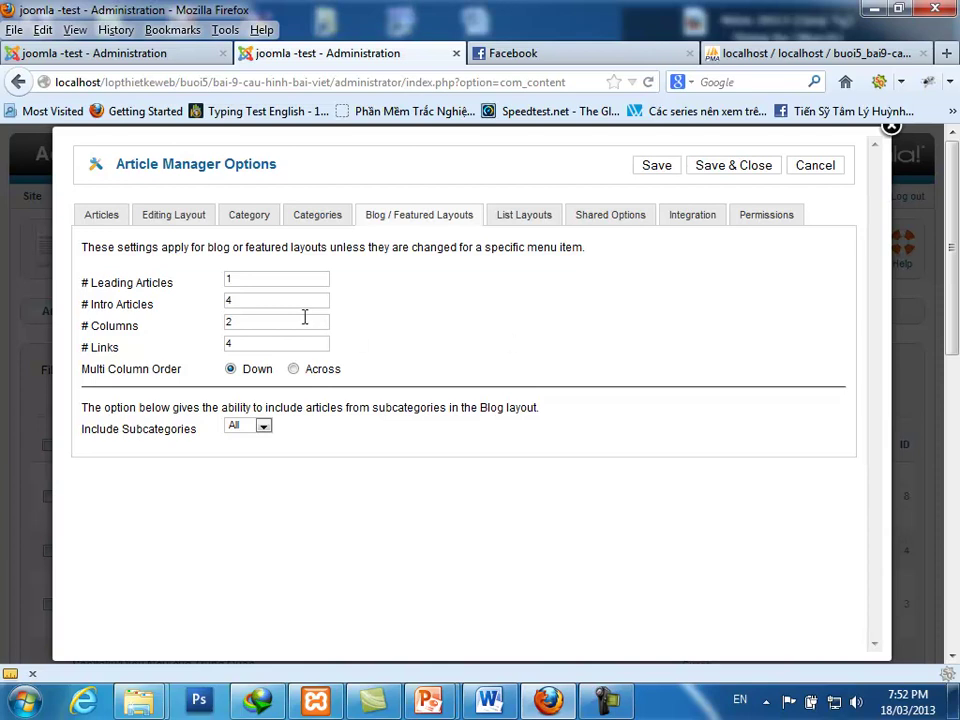
click(102, 218)
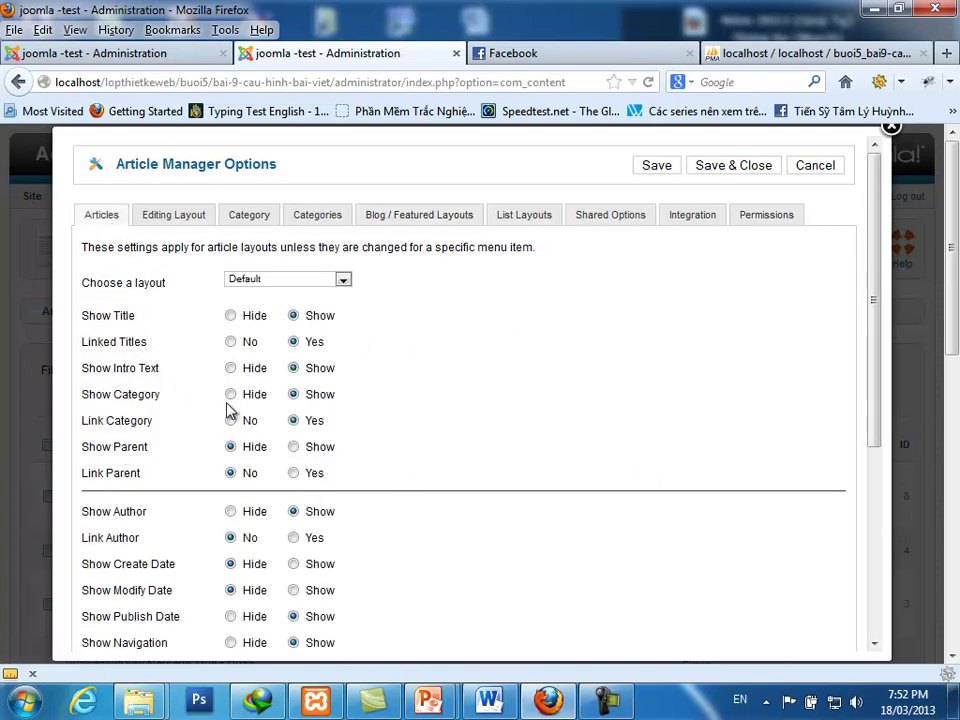
click(231, 316)
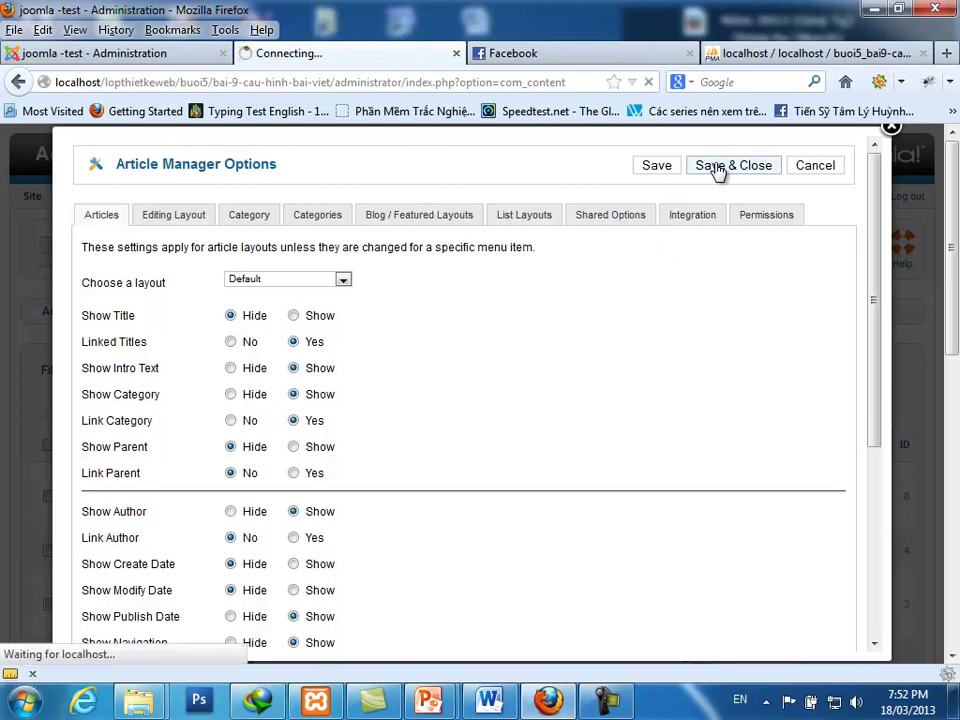
click(720, 167)
View the public site and scroll to confirm article titles are hidden.
click(830, 196)
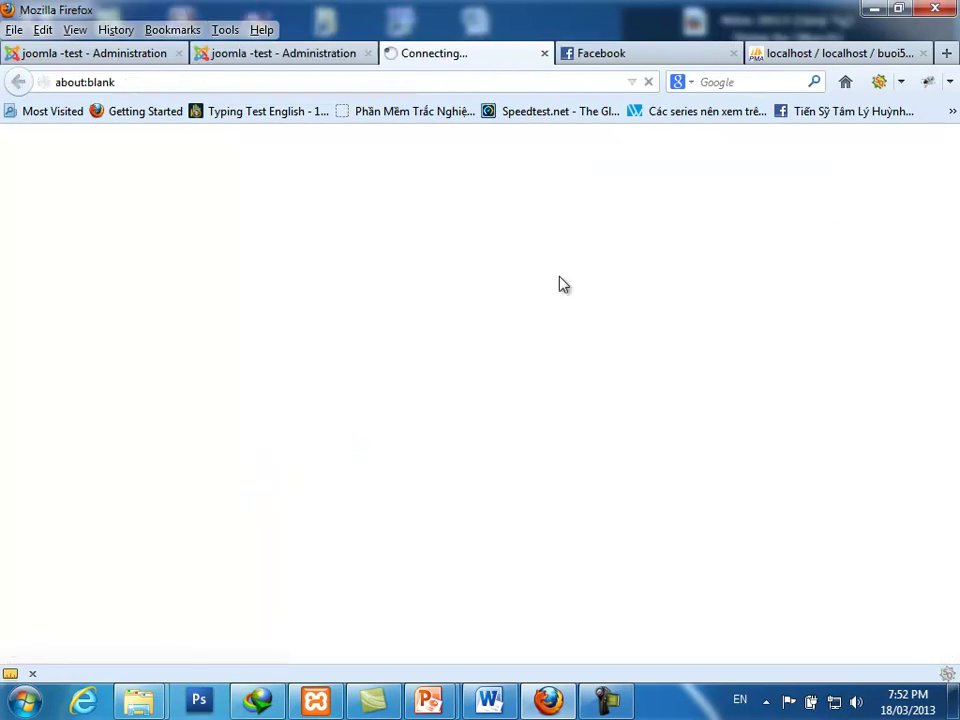
scroll(418, 392, down, 4)
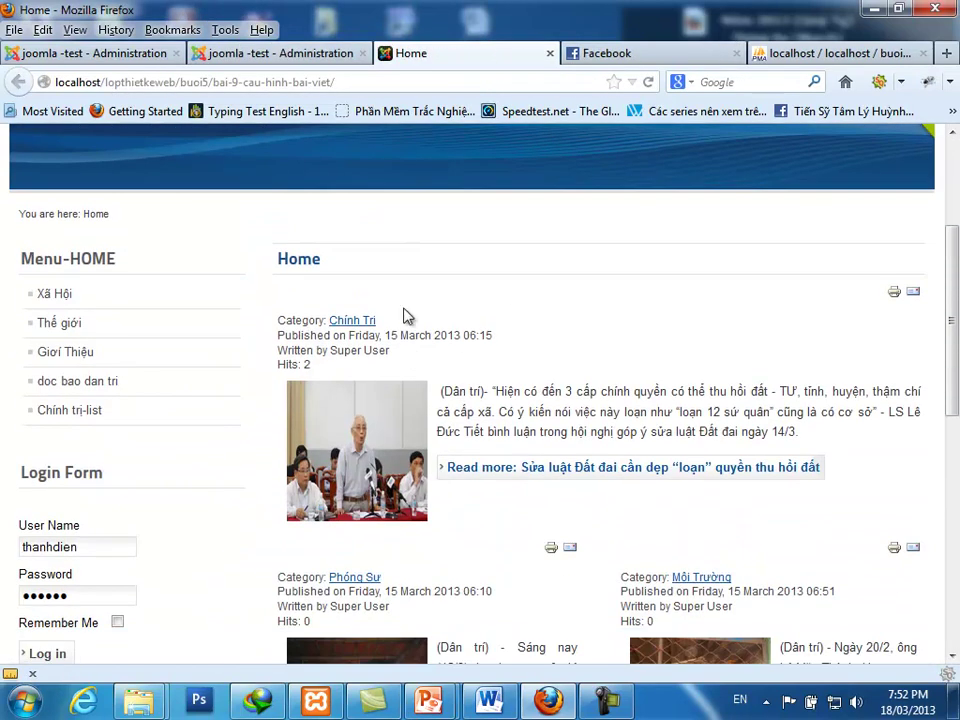
scroll(492, 387, down, 2)
scroll(492, 387, down, 4)
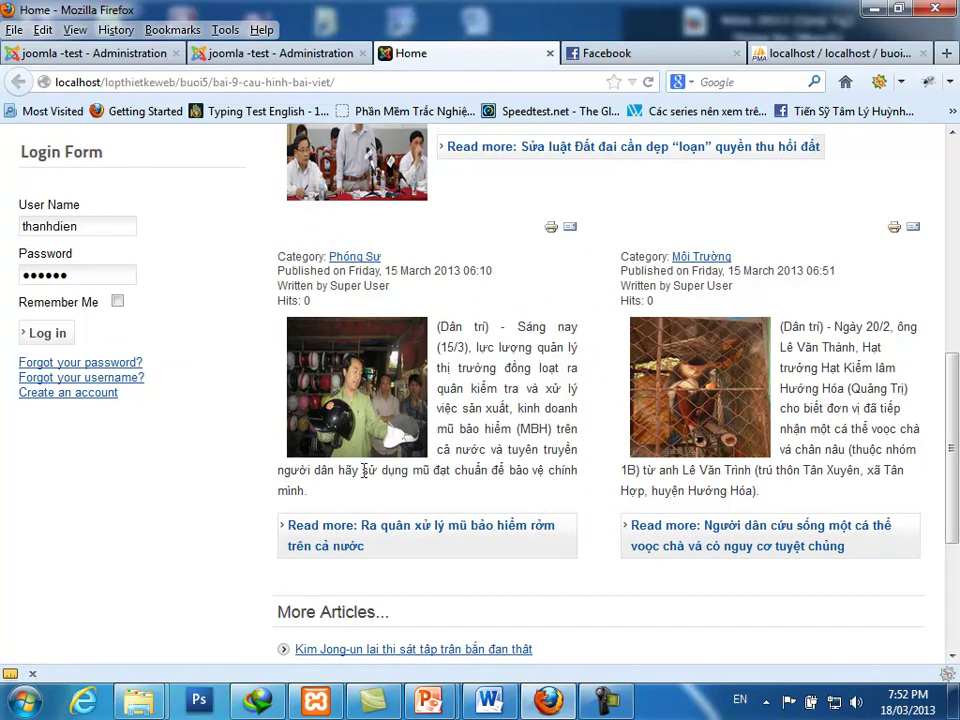
scroll(320, 303, up, 5)
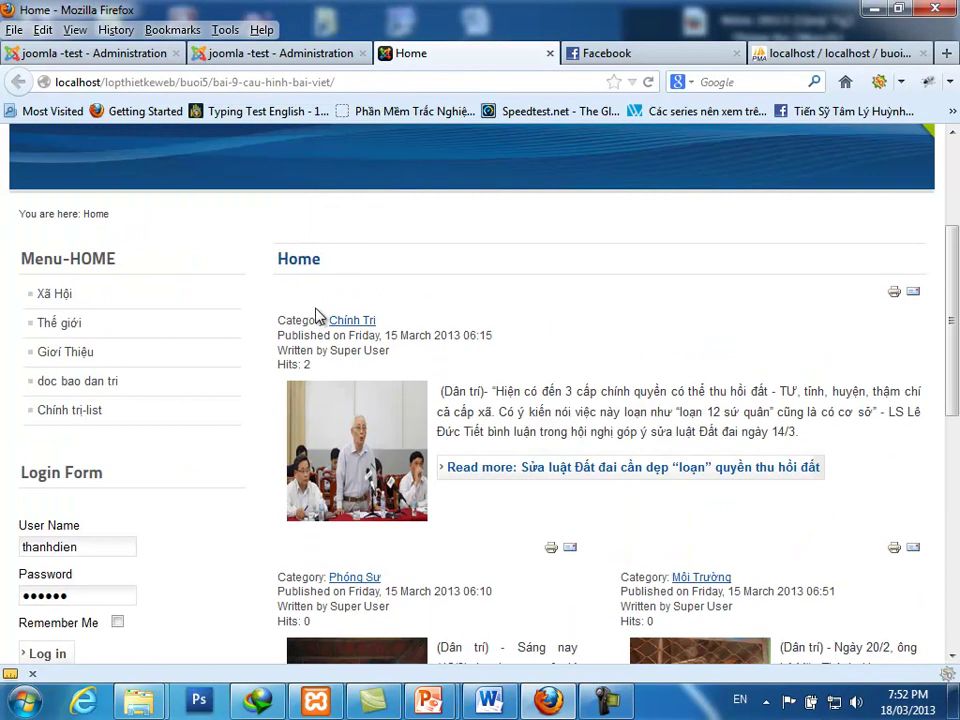
Set the global Article Options Show Title back to Show and save.
click(258, 55)
mouse_move(281, 196)
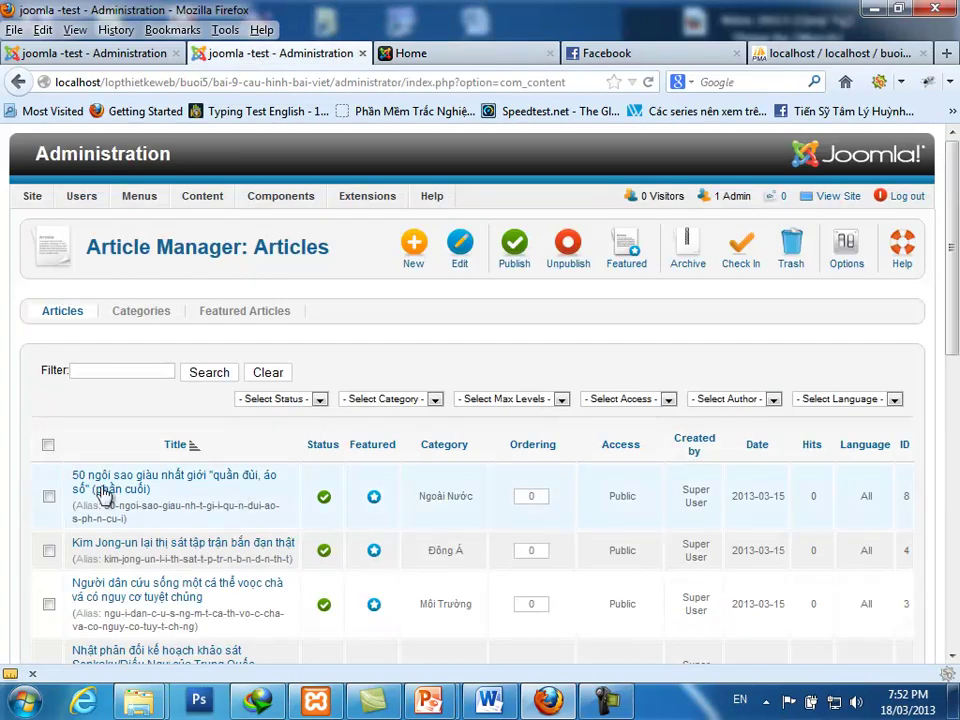
scroll(214, 500, down, 2)
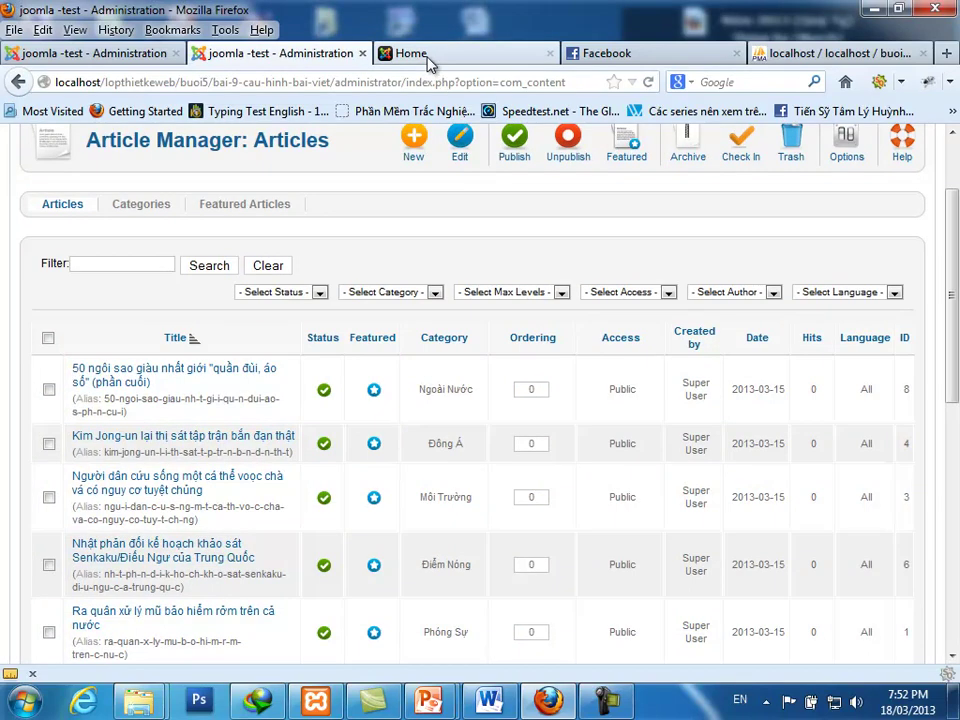
click(838, 155)
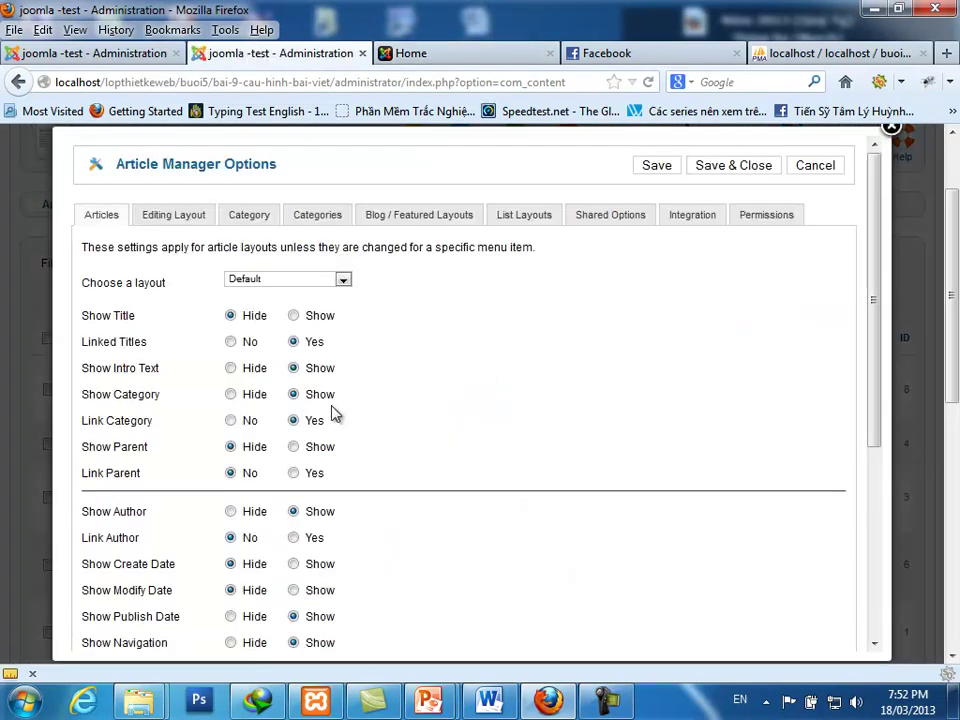
click(293, 315)
click(714, 167)
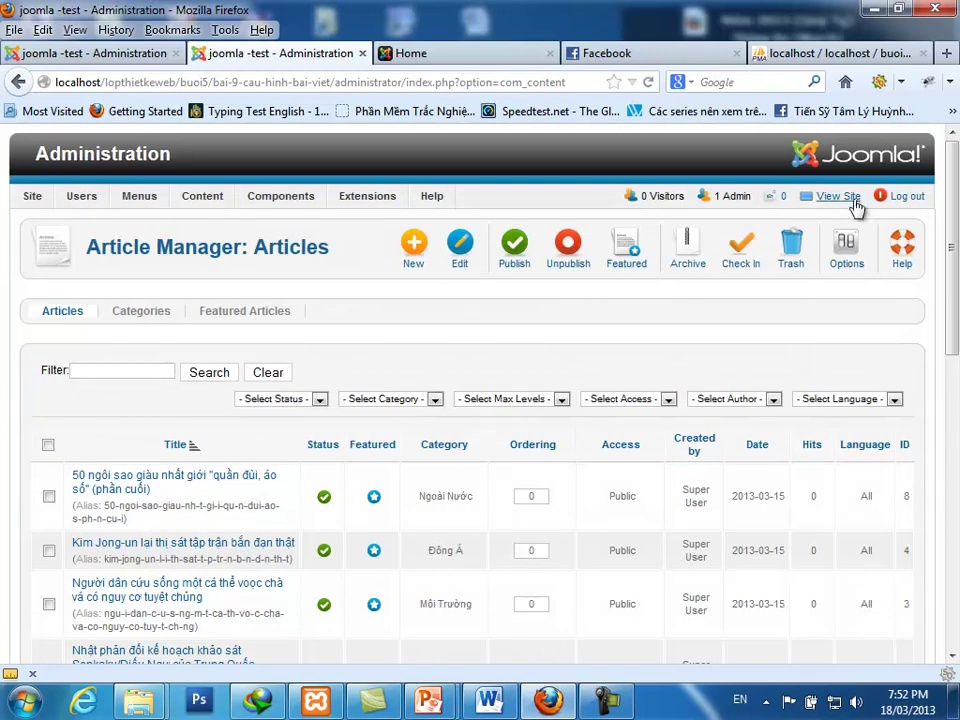
Check on the public site that the article titles are visible again.
click(803, 198)
drag(278, 513, 643, 519)
click(645, 520)
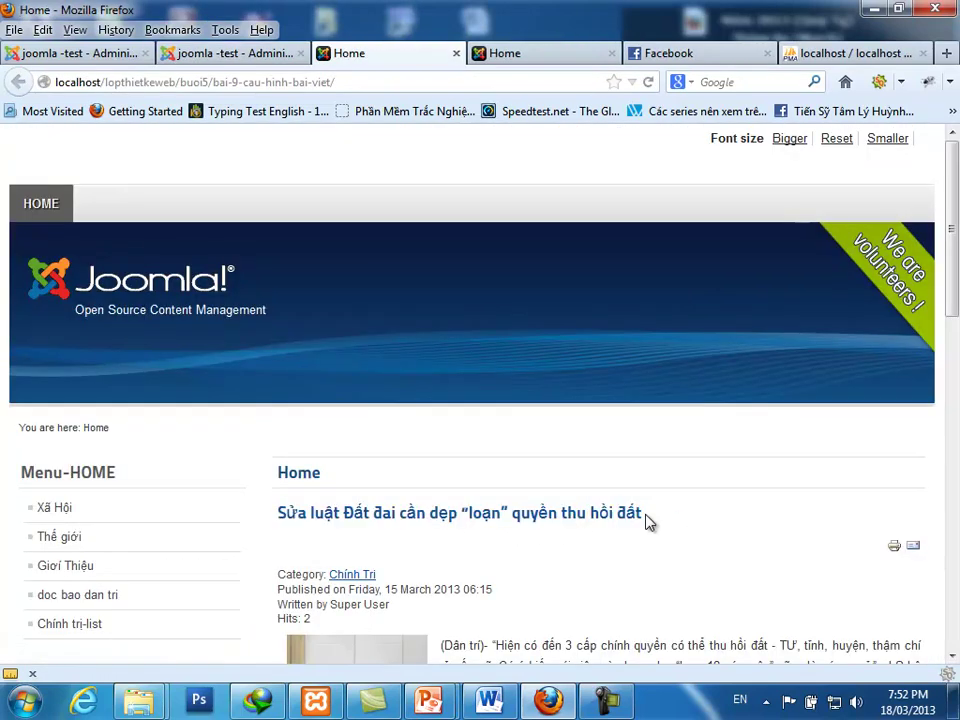
triple_click(646, 520)
click(652, 528)
scroll(676, 542, down, 5)
scroll(583, 467, up, 2)
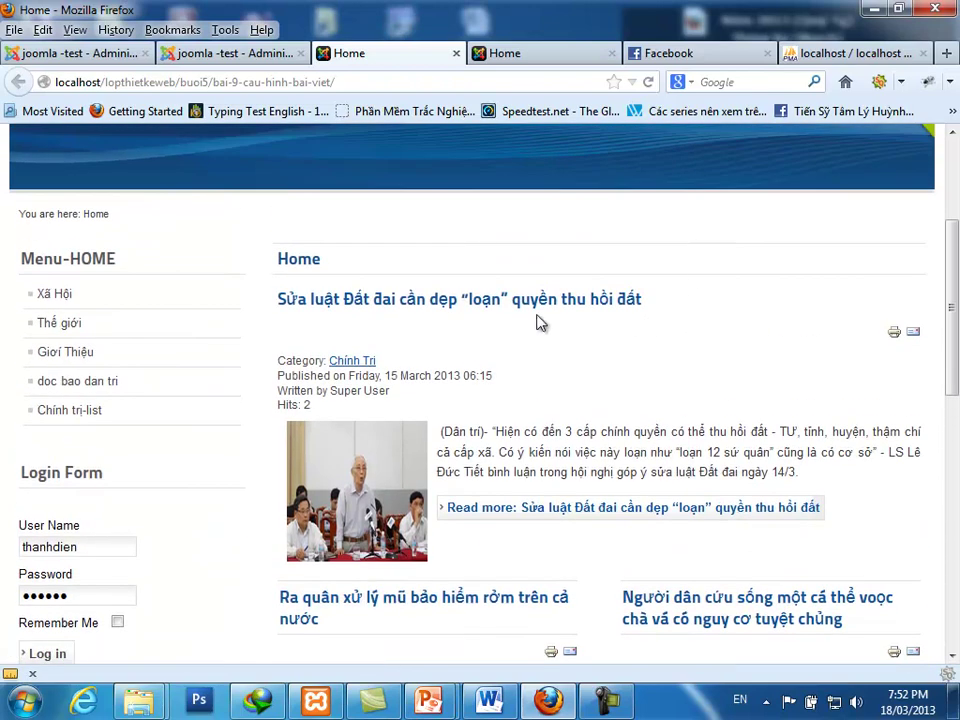
click(213, 58)
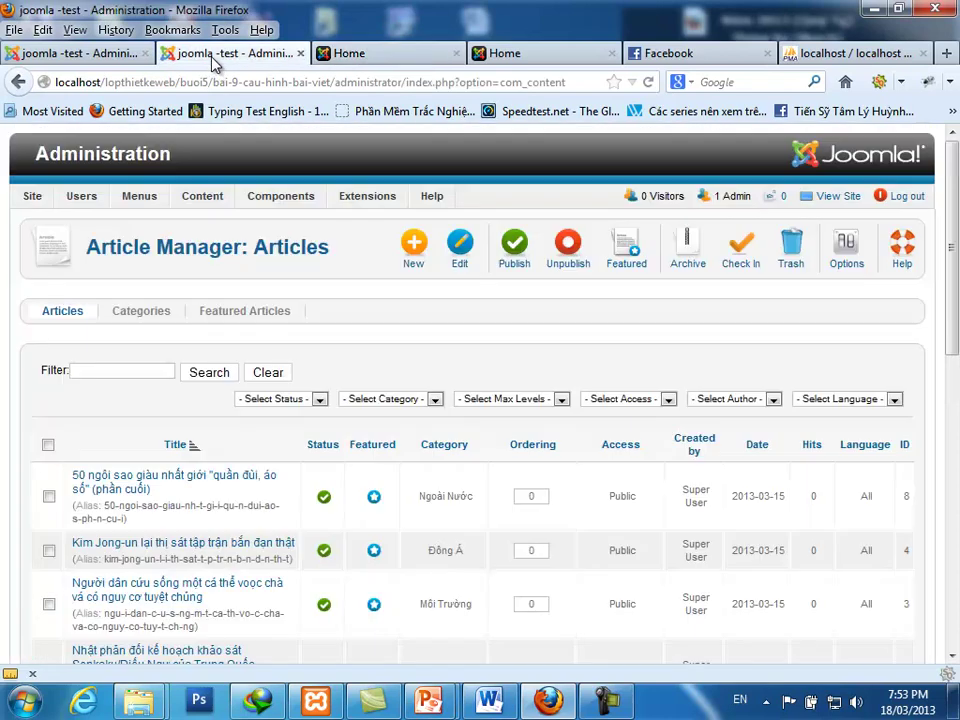
Set the Chính Trị land-law article's own Show Title to Hide and save it.
scroll(318, 446, down, 4)
scroll(298, 474, down, 2)
click(218, 476)
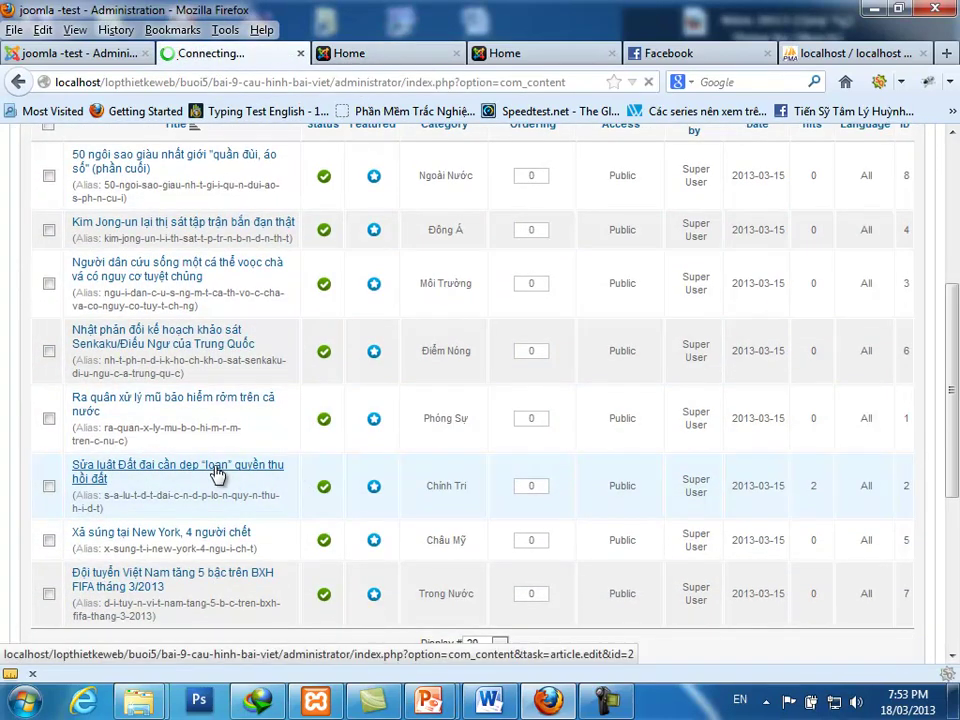
scroll(690, 515, down, 2)
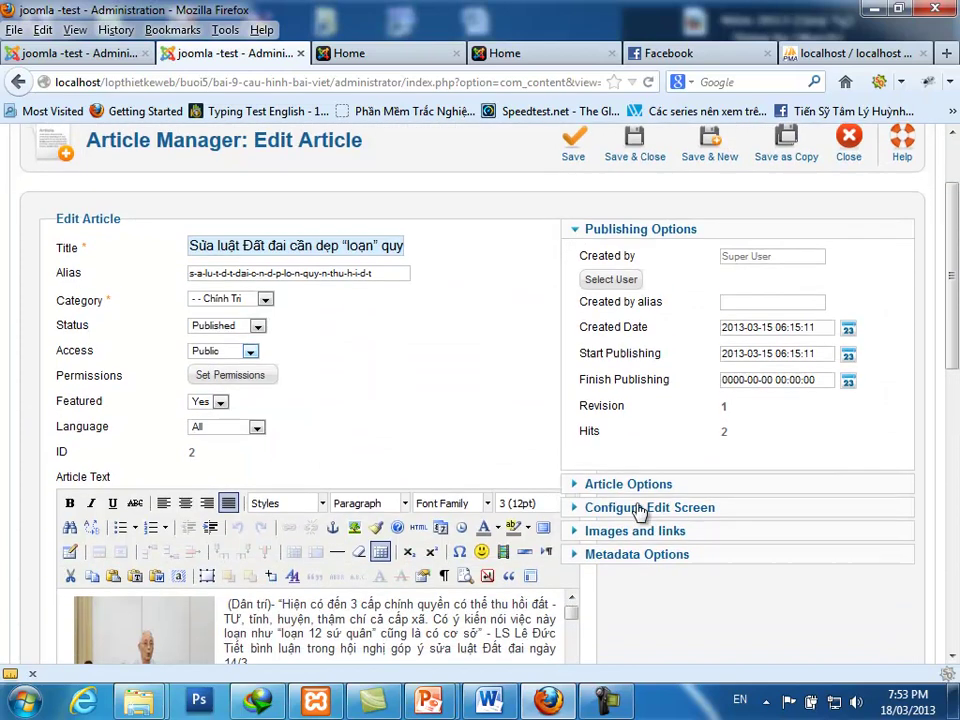
click(639, 489)
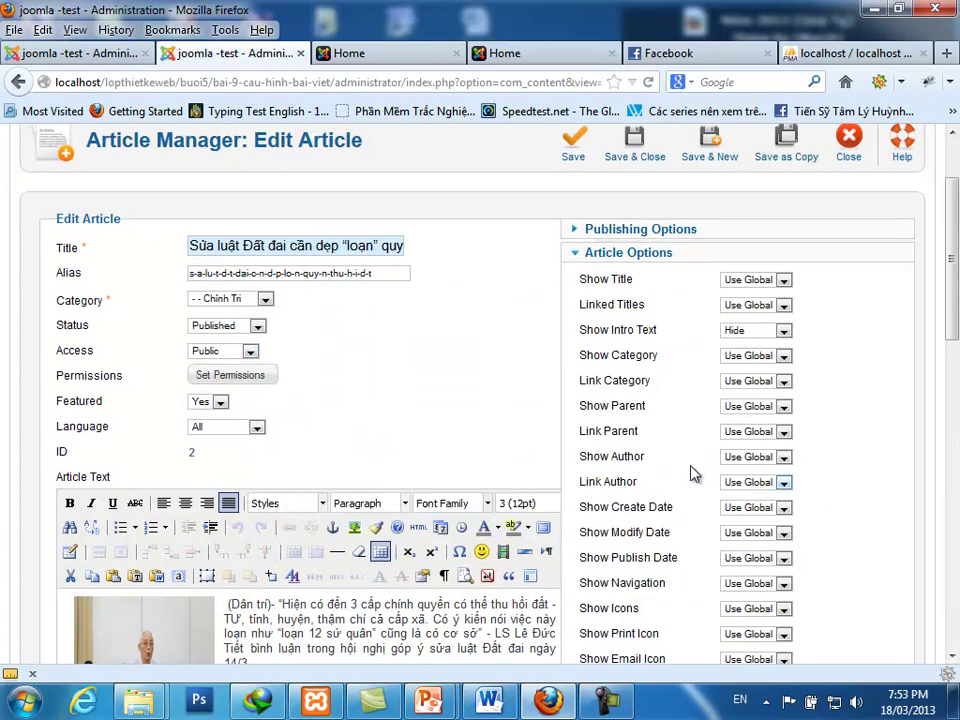
scroll(200, 253, up, 2)
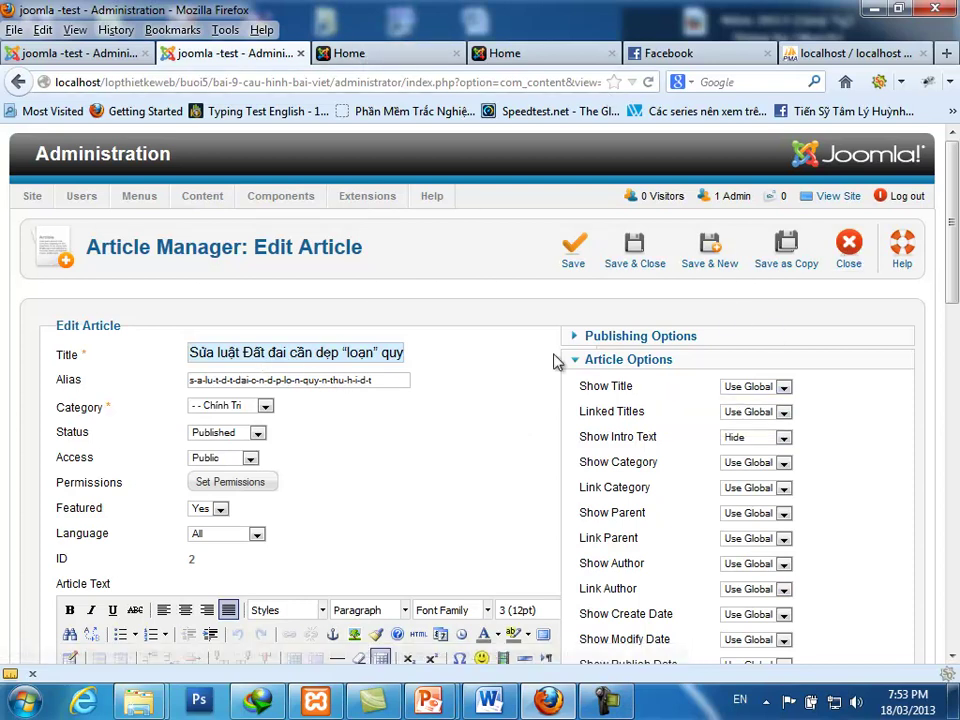
click(742, 397)
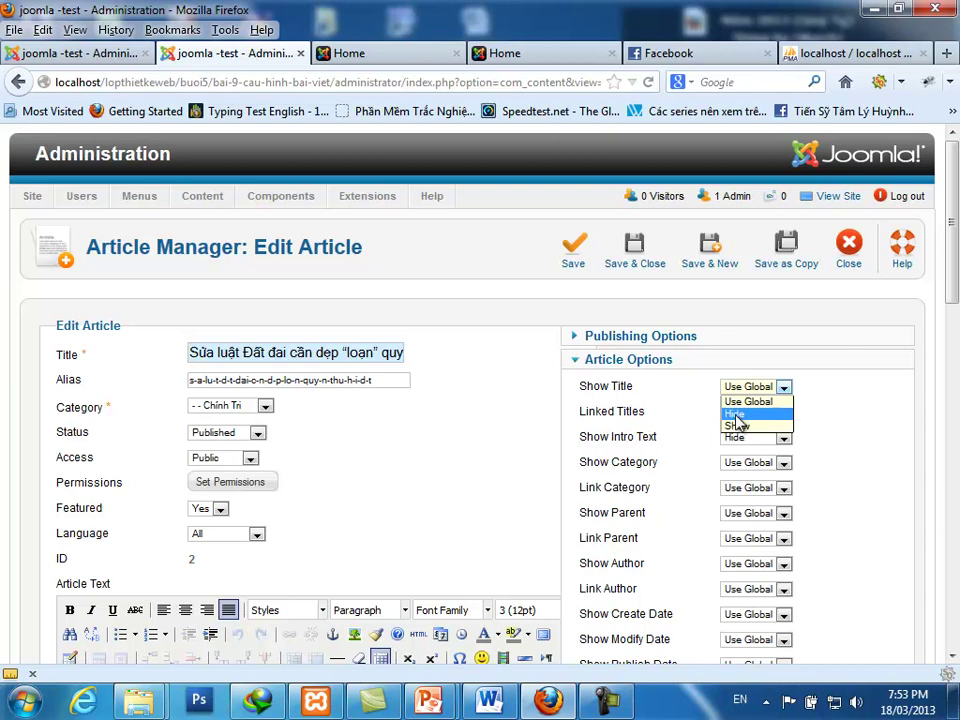
click(736, 414)
click(633, 268)
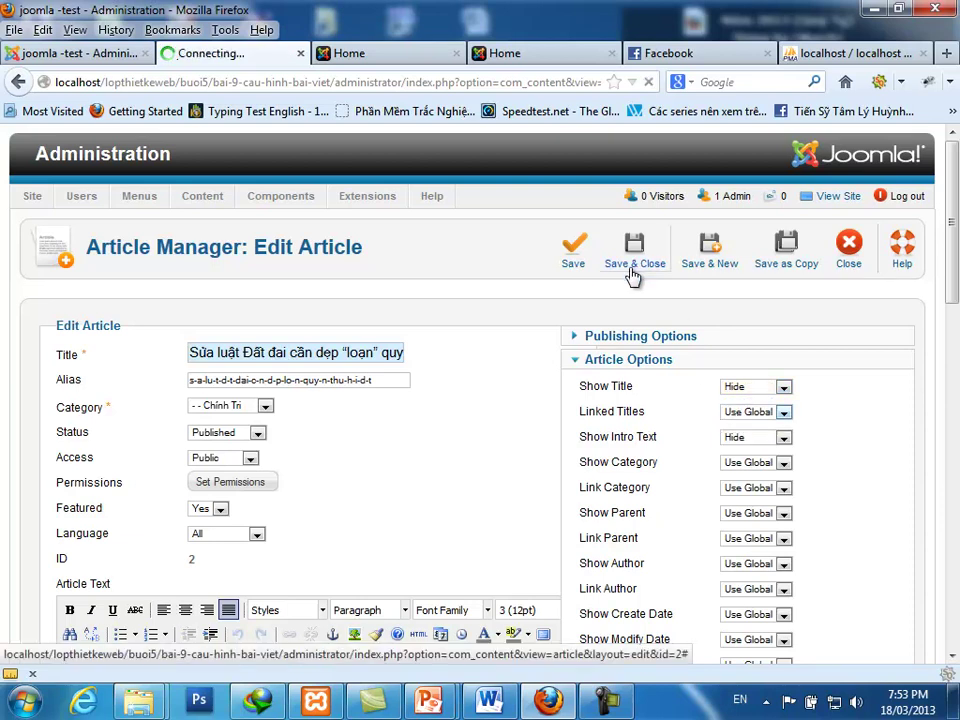
Reload the site's Home page with F5 and scroll through it.
click(377, 55)
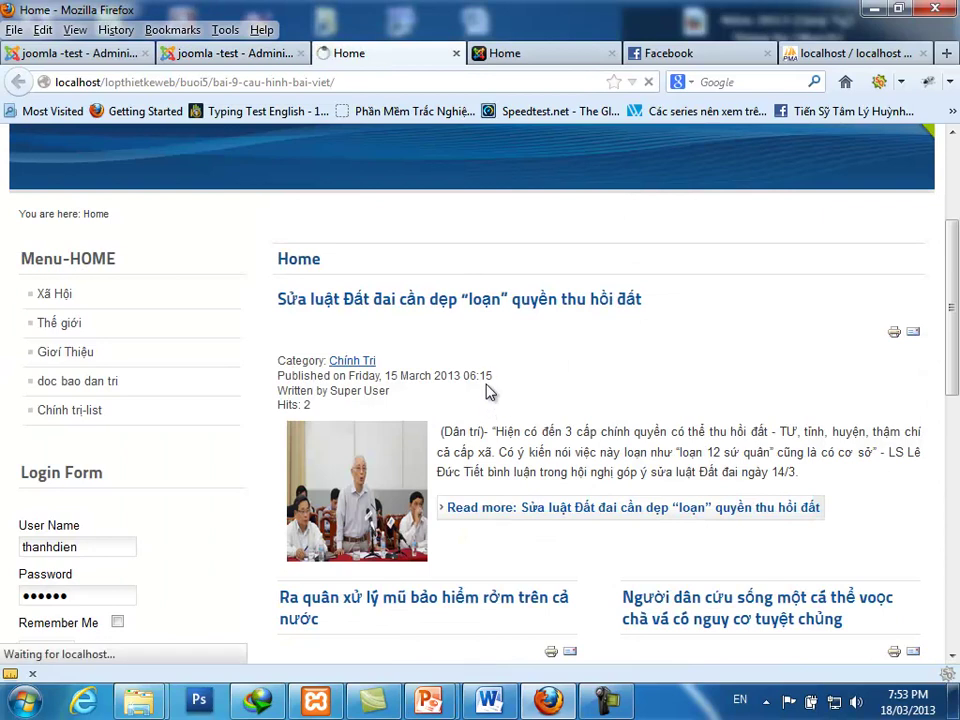
key(F5)
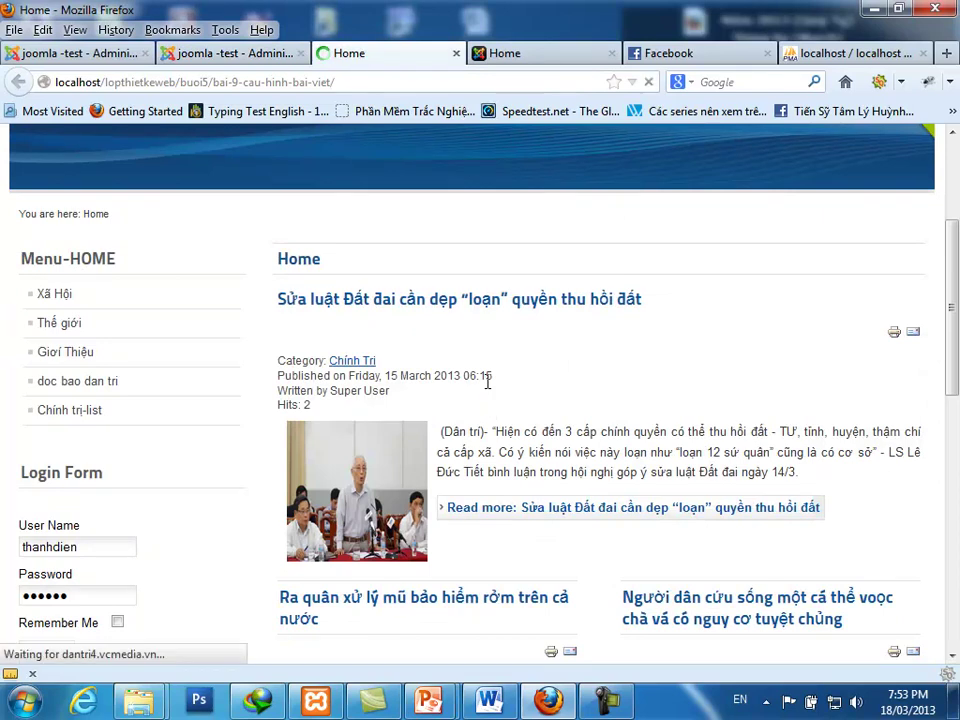
scroll(488, 377, down, 4)
Reopen the land-law article to verify Show Title is Hide, then close without saving.
click(229, 52)
scroll(214, 424, down, 5)
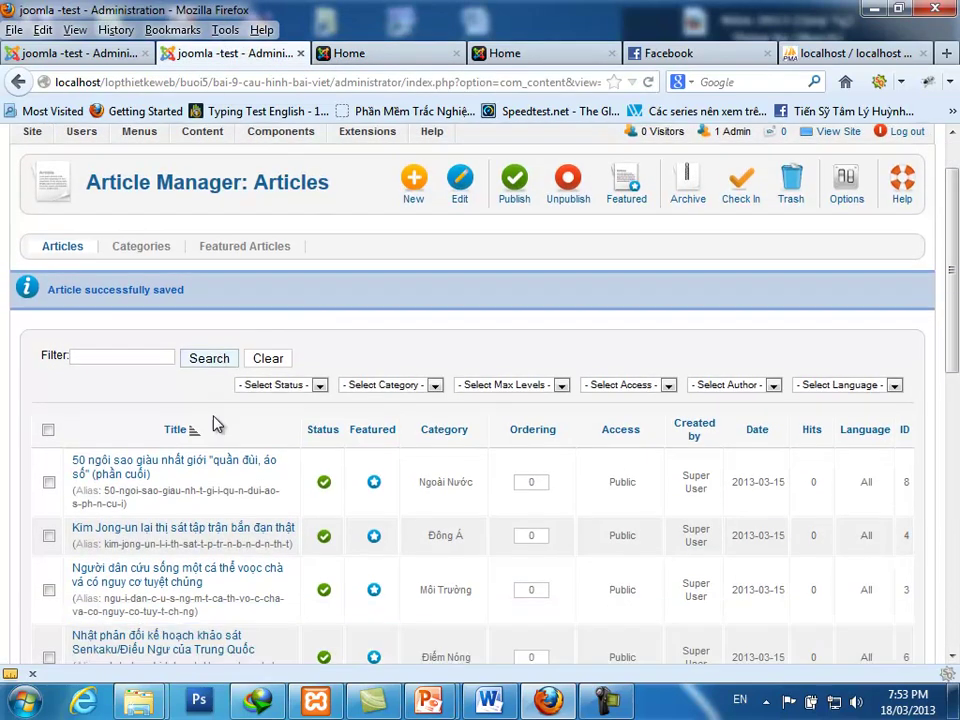
scroll(217, 424, down, 1)
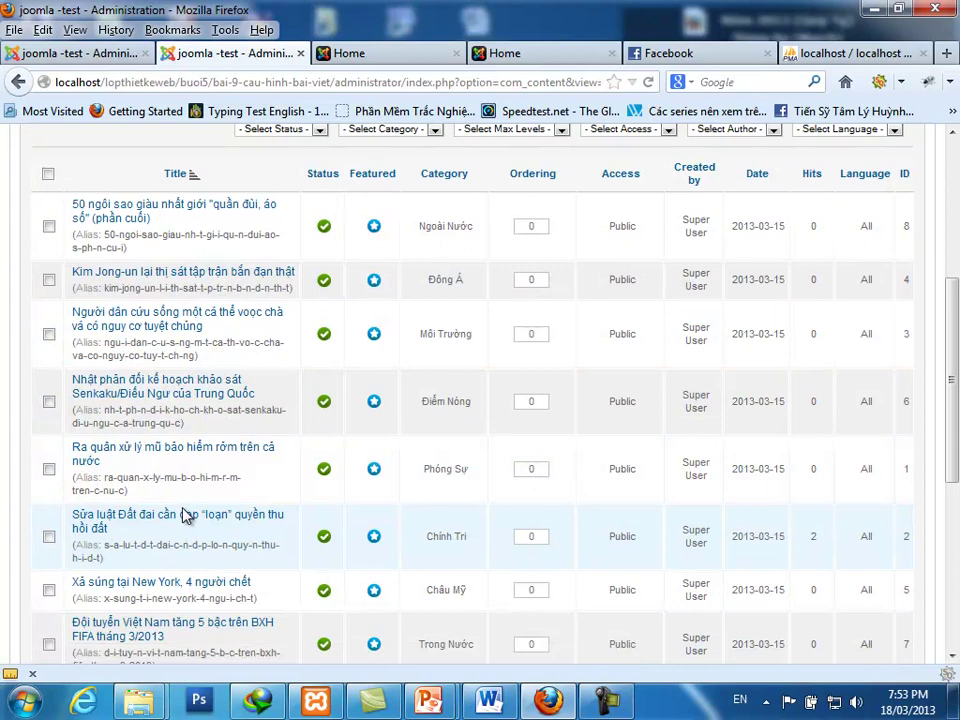
click(184, 517)
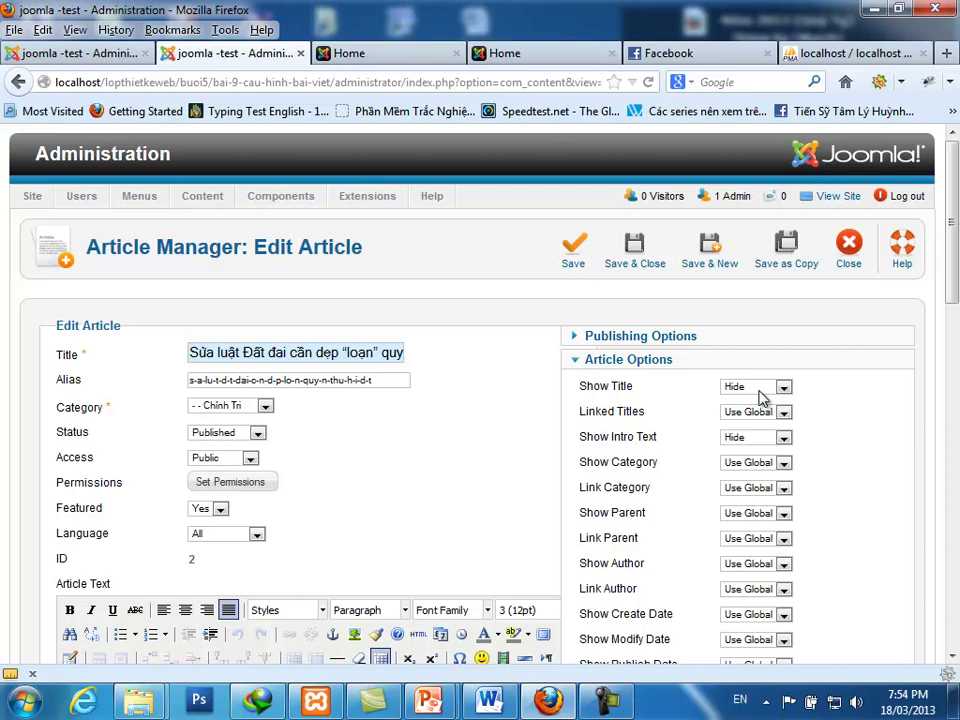
click(850, 250)
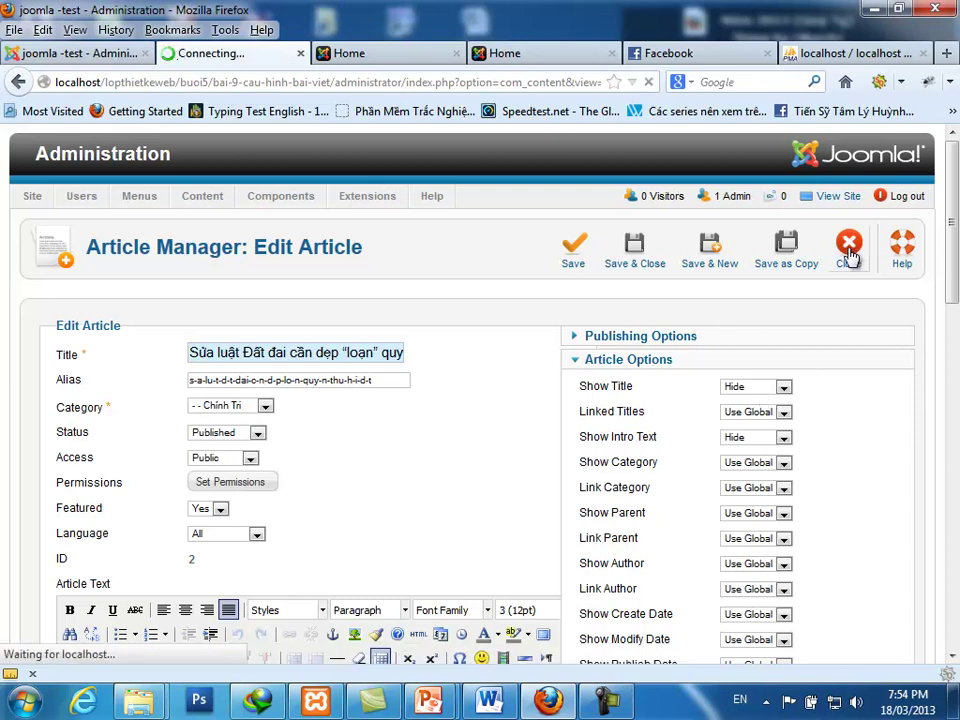
Open the Home item of Main Menu in Menu Manager for editing.
mouse_move(146, 194)
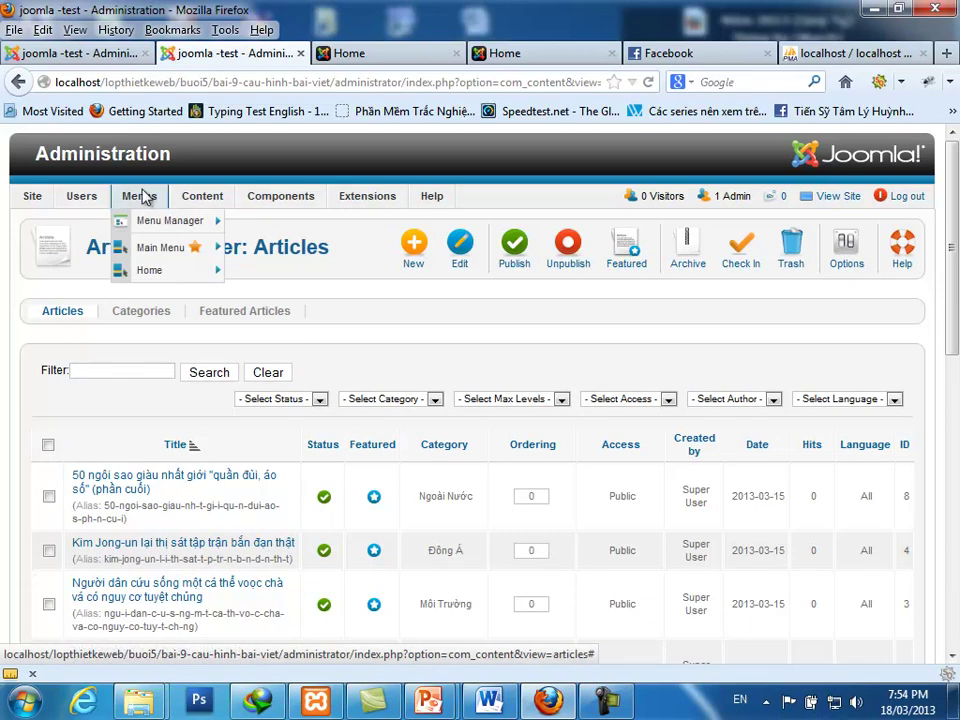
click(153, 222)
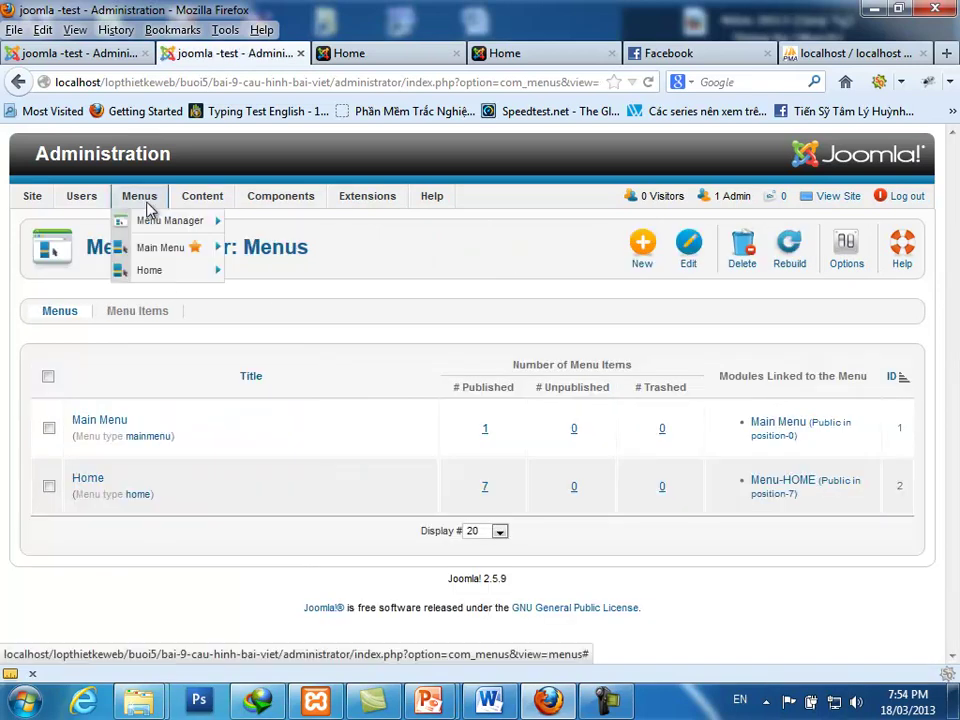
click(92, 426)
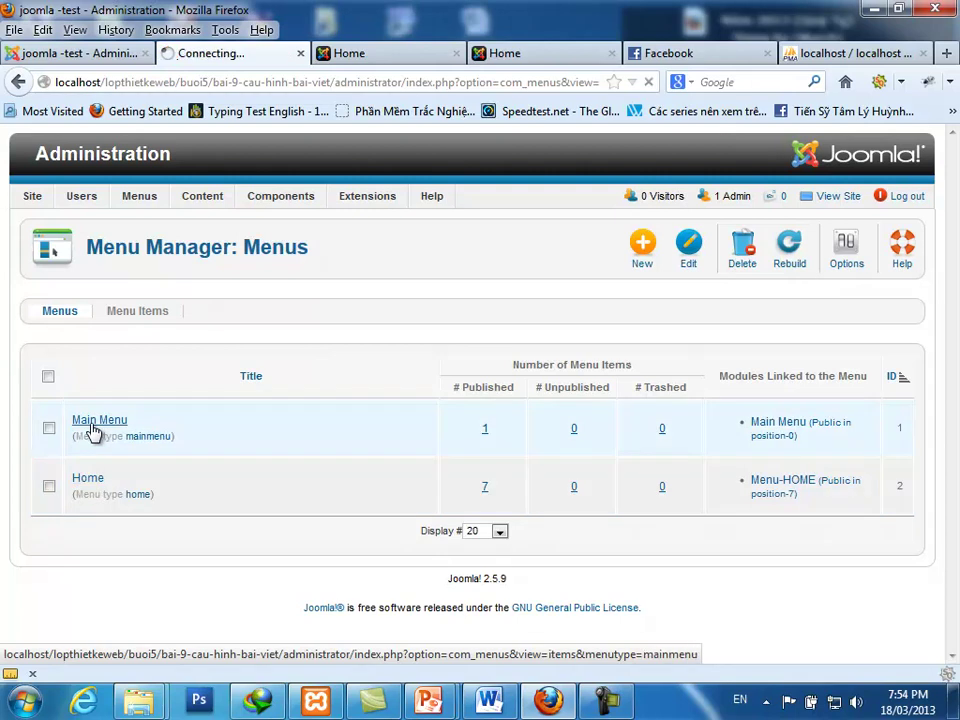
click(88, 447)
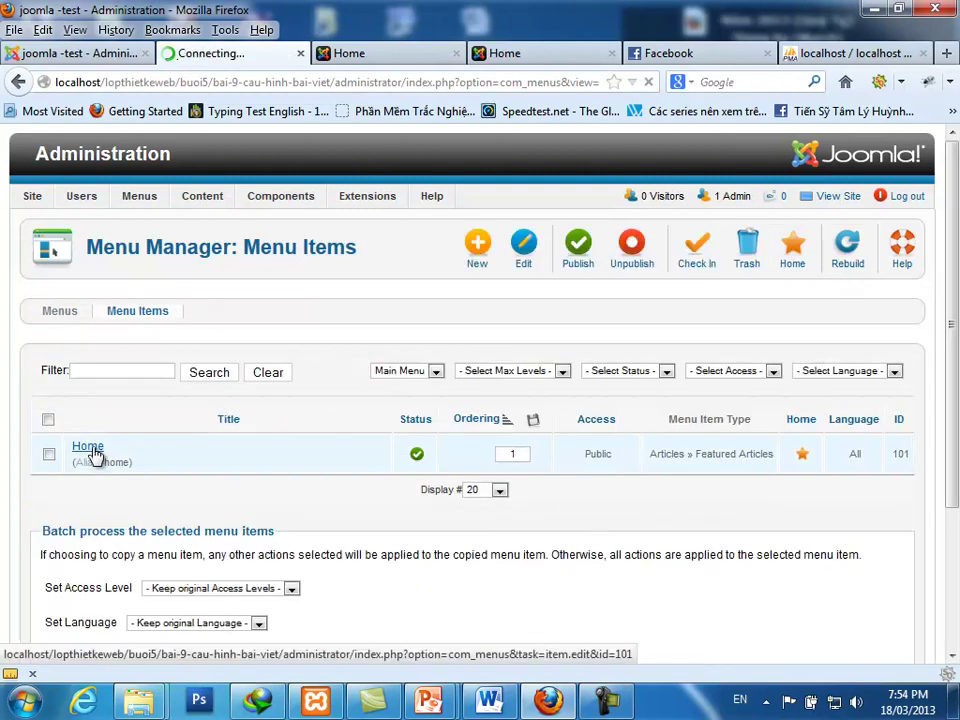
Set the Home item's Article Options Show Title to Use Article Settings and save.
scroll(750, 555, down, 3)
scroll(737, 548, down, 5)
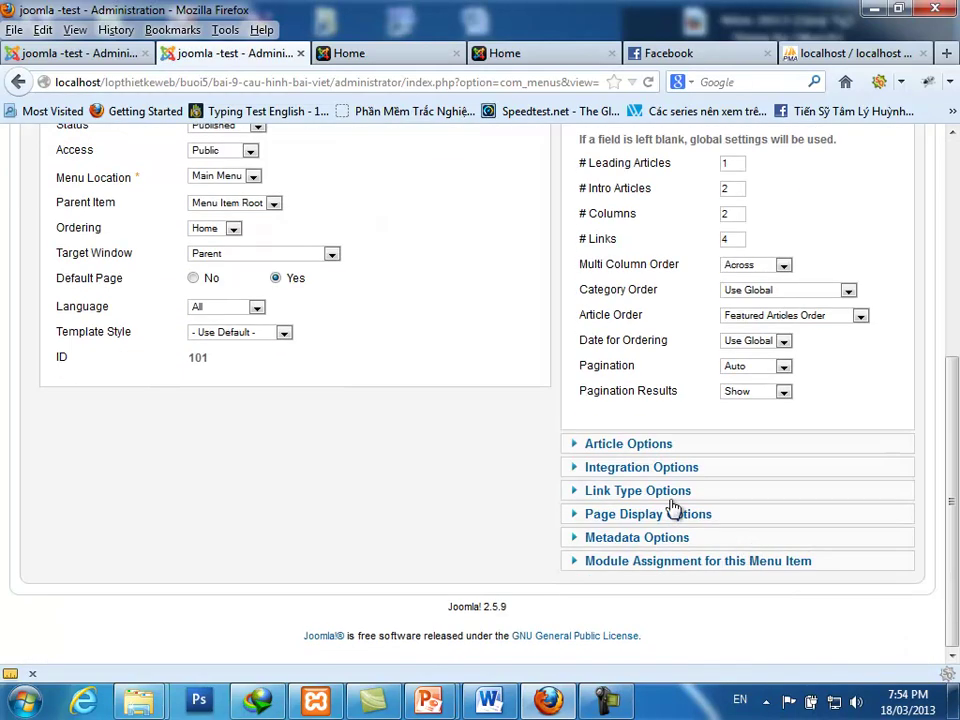
click(637, 447)
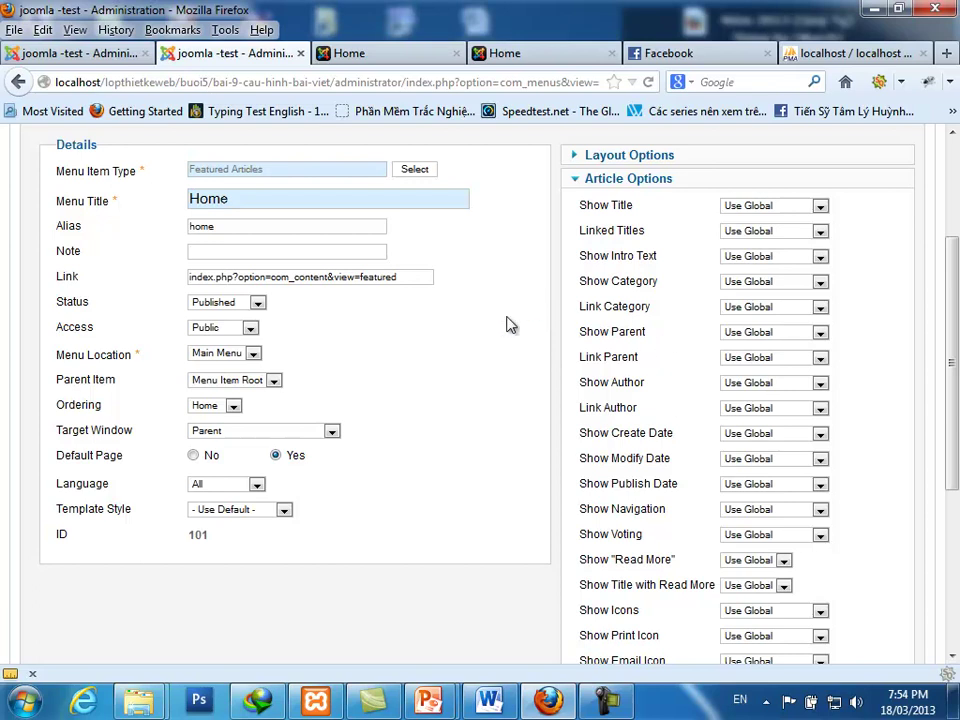
scroll(710, 367, up, 2)
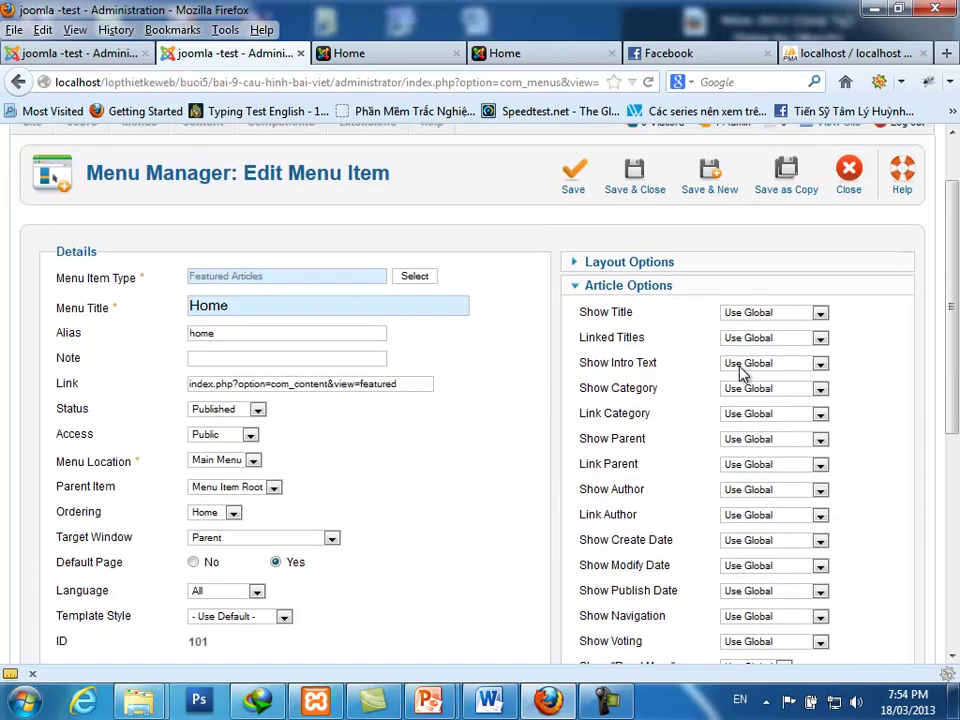
click(776, 322)
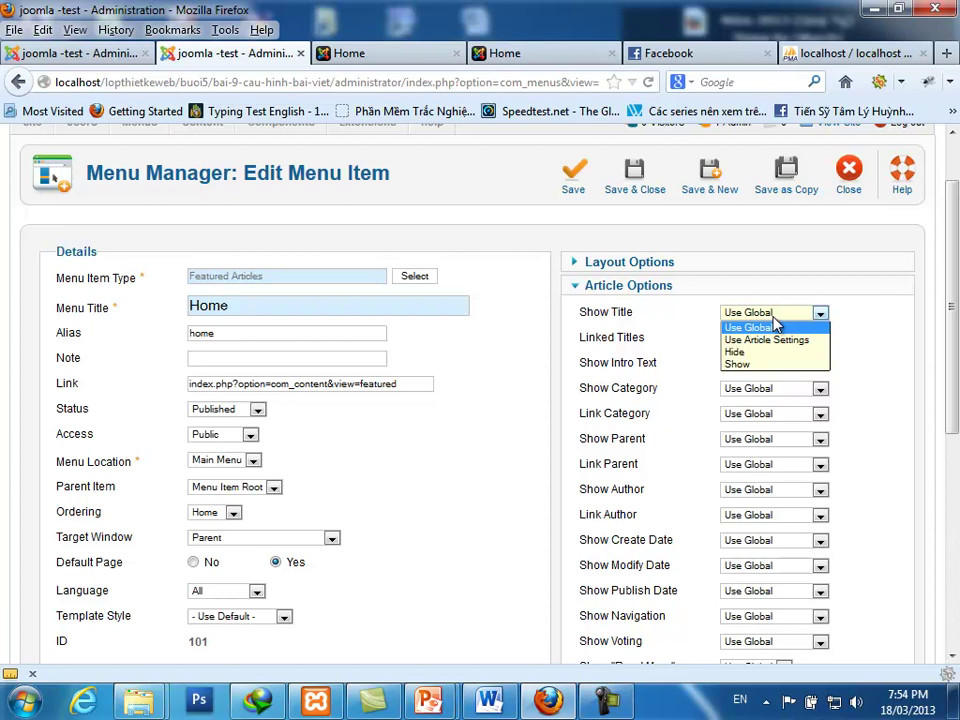
click(766, 310)
click(766, 314)
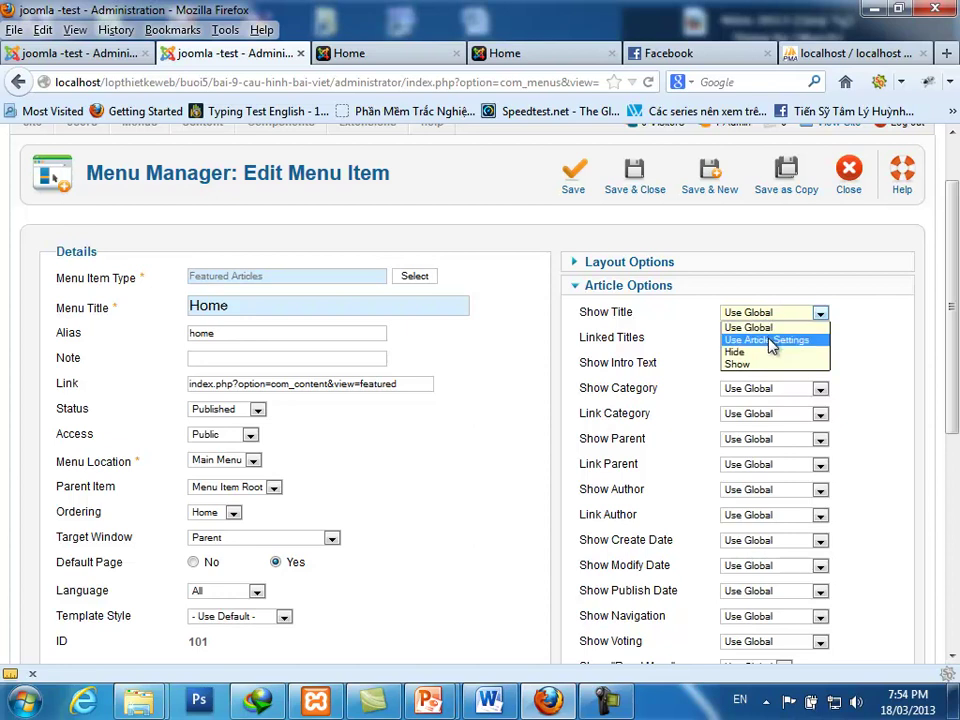
click(757, 340)
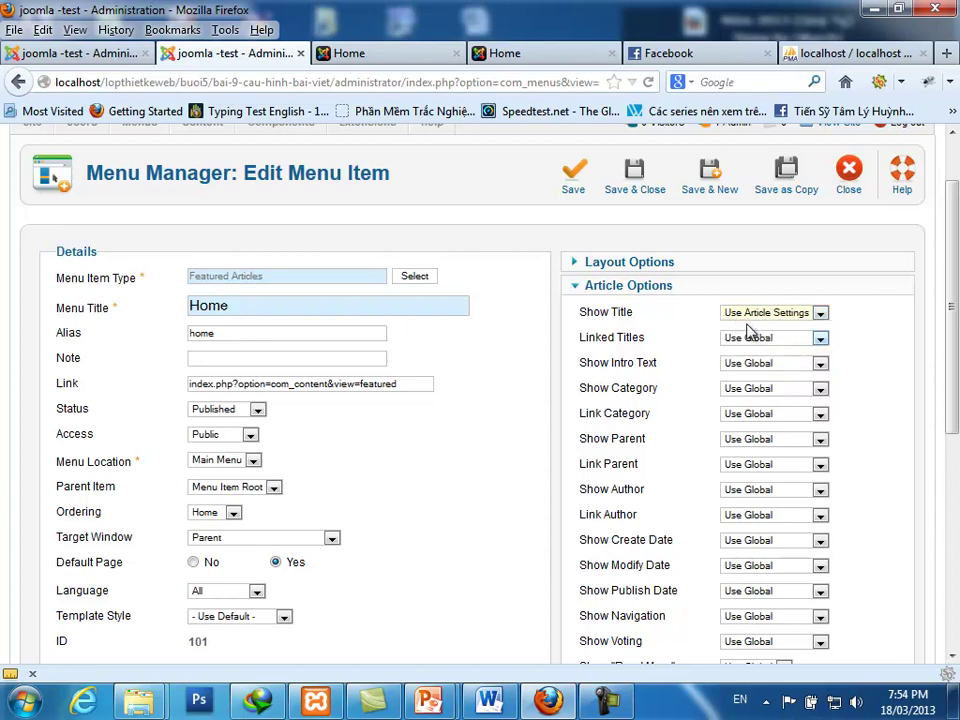
click(634, 180)
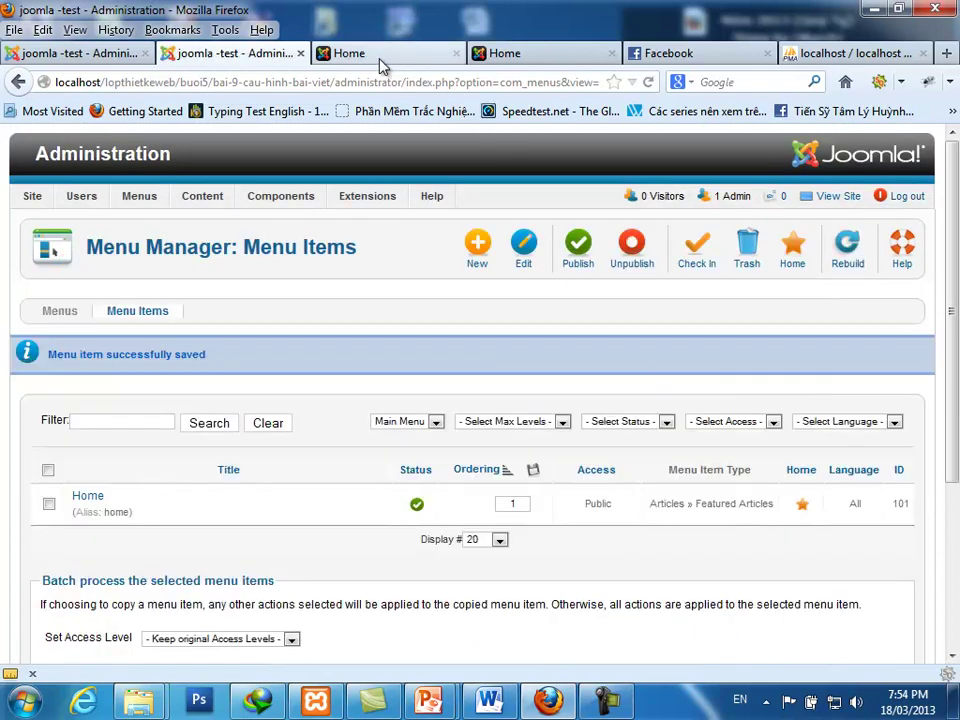
Scroll the site's Home page to see the untitled land-law article above two columns.
click(380, 56)
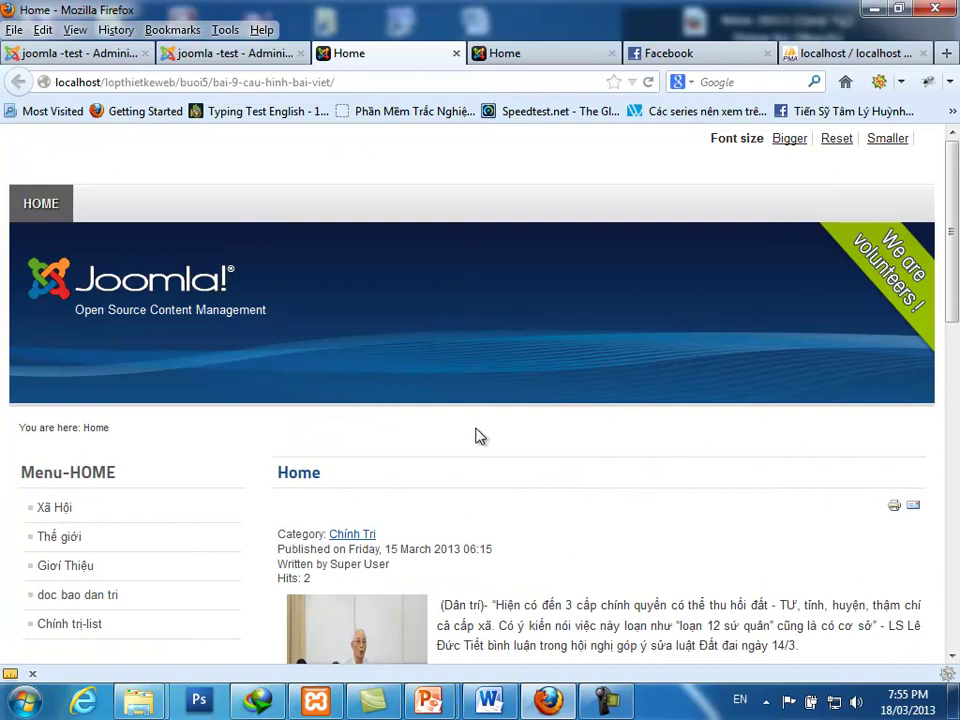
scroll(484, 440, down, 5)
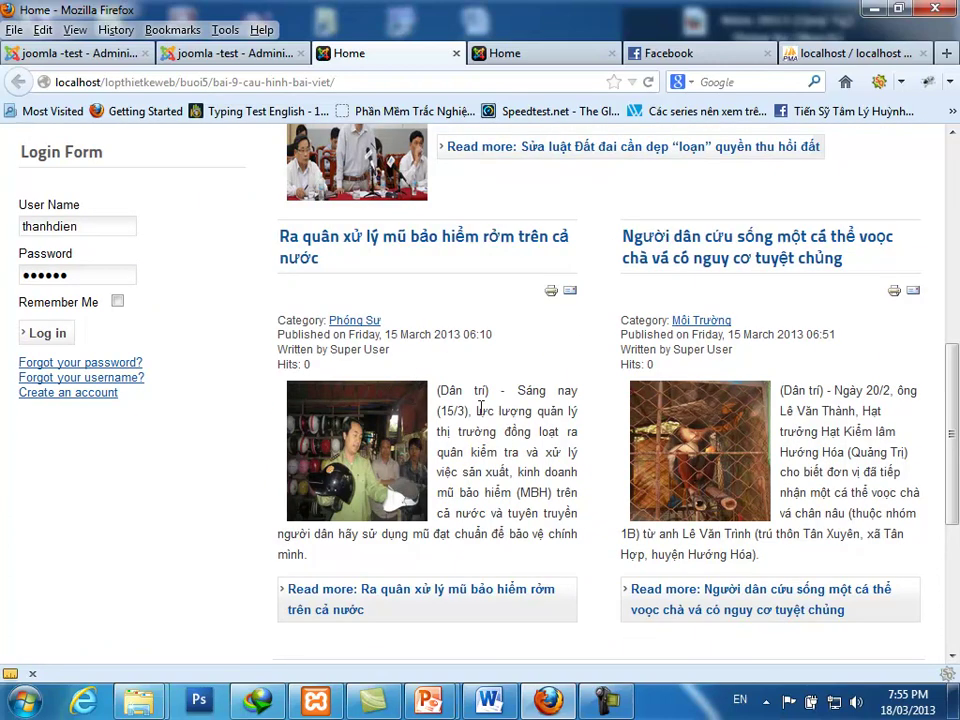
scroll(481, 408, up, 5)
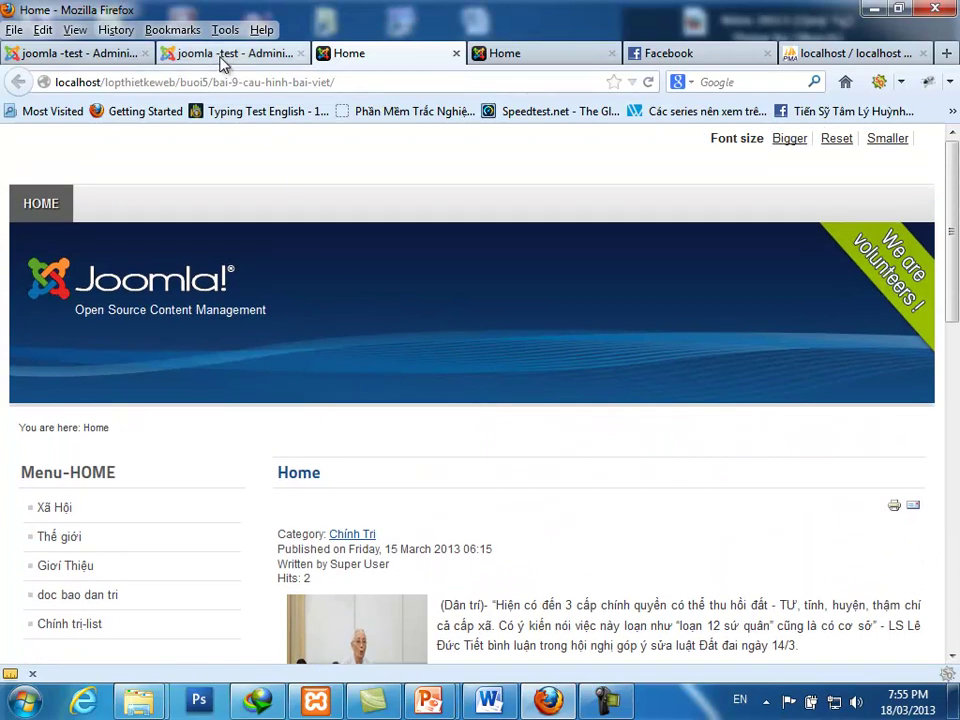
Open the global Article Manager Options and close them without changes.
click(228, 53)
mouse_move(242, 253)
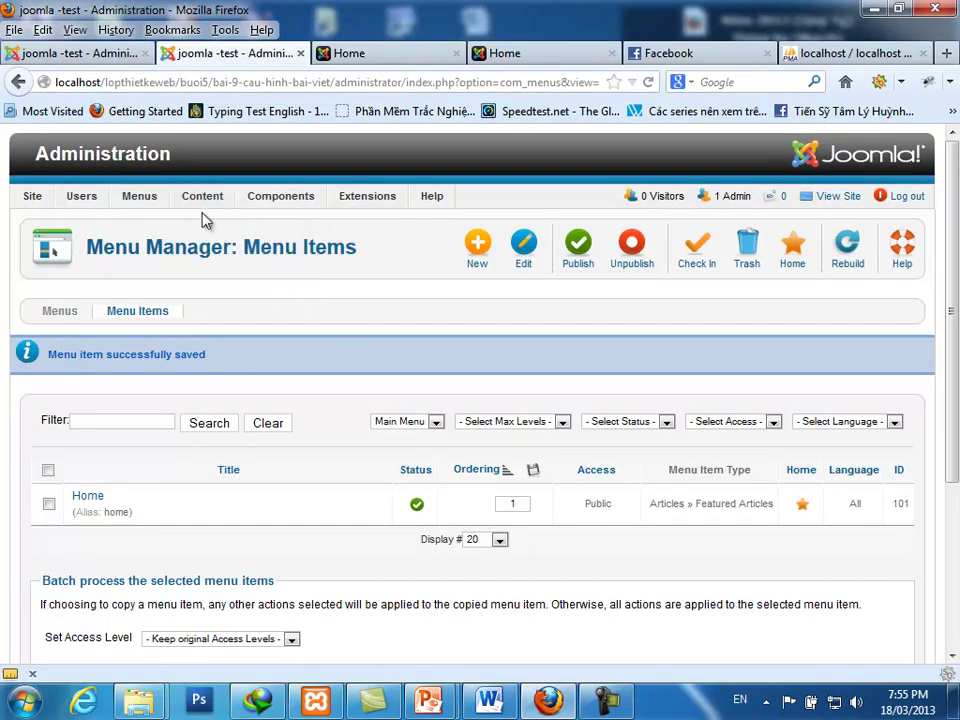
mouse_move(203, 205)
click(204, 222)
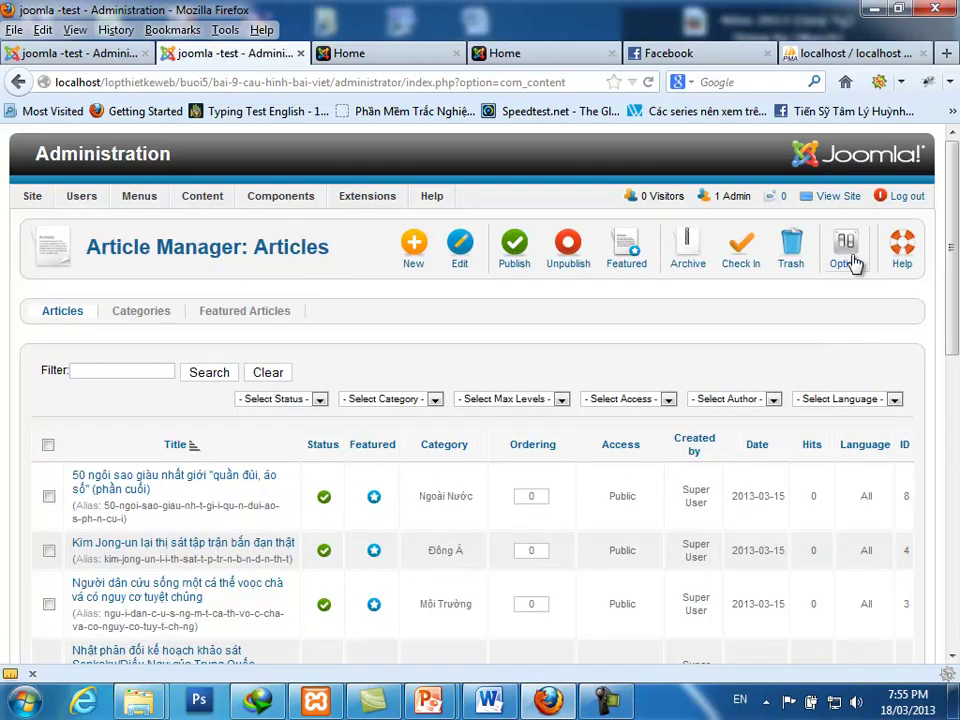
click(850, 258)
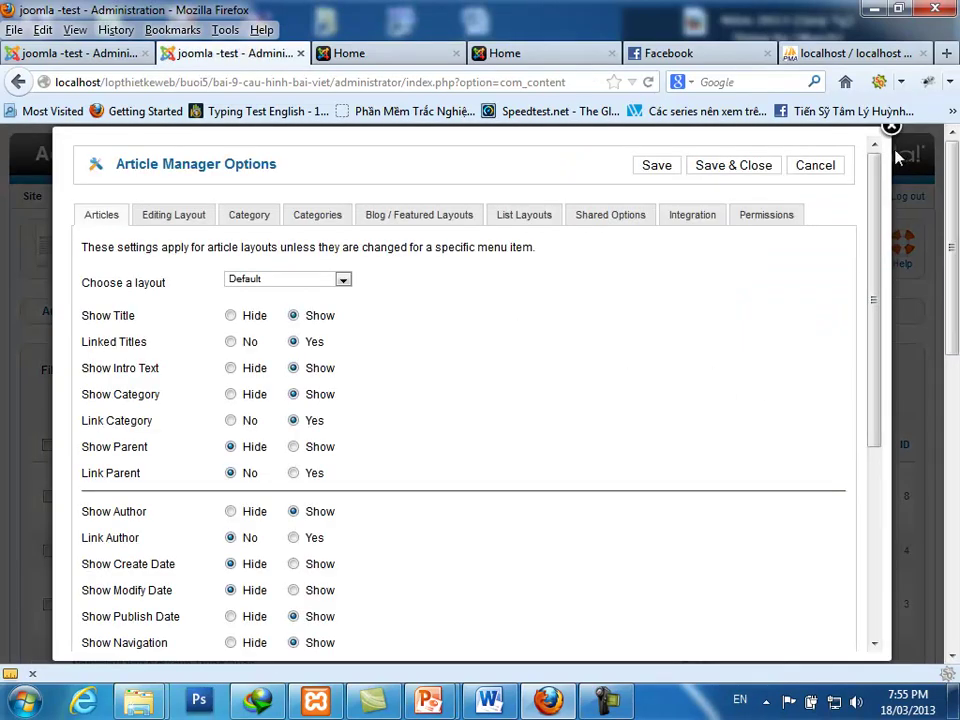
click(898, 158)
Browse the Home menu's item list in Menu Manager.
mouse_move(139, 200)
click(137, 226)
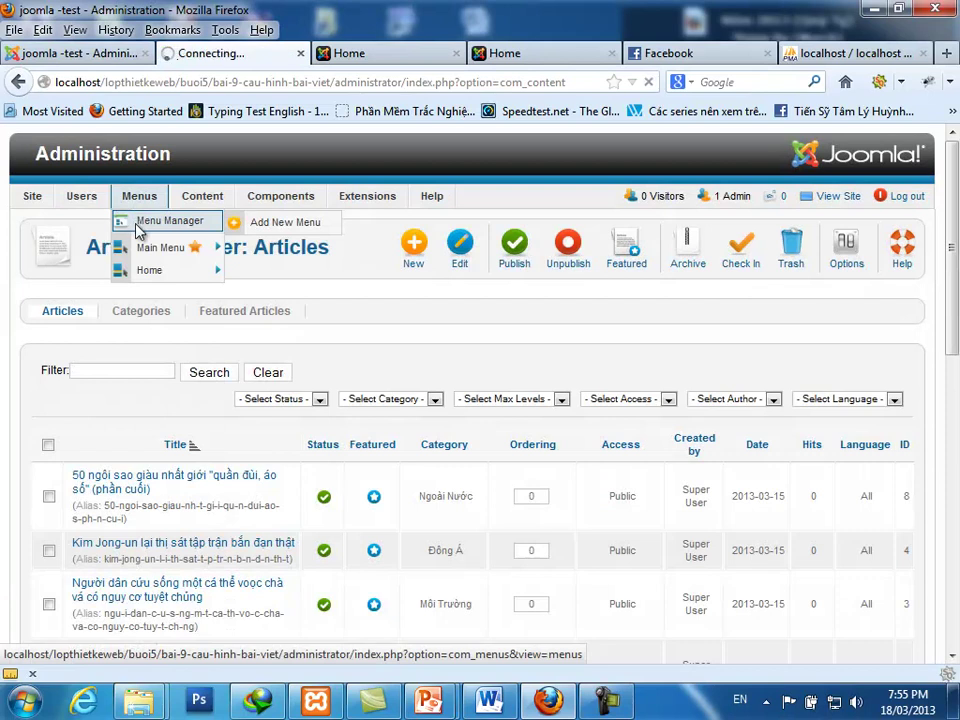
click(90, 480)
scroll(577, 440, down, 5)
scroll(577, 440, down, 1)
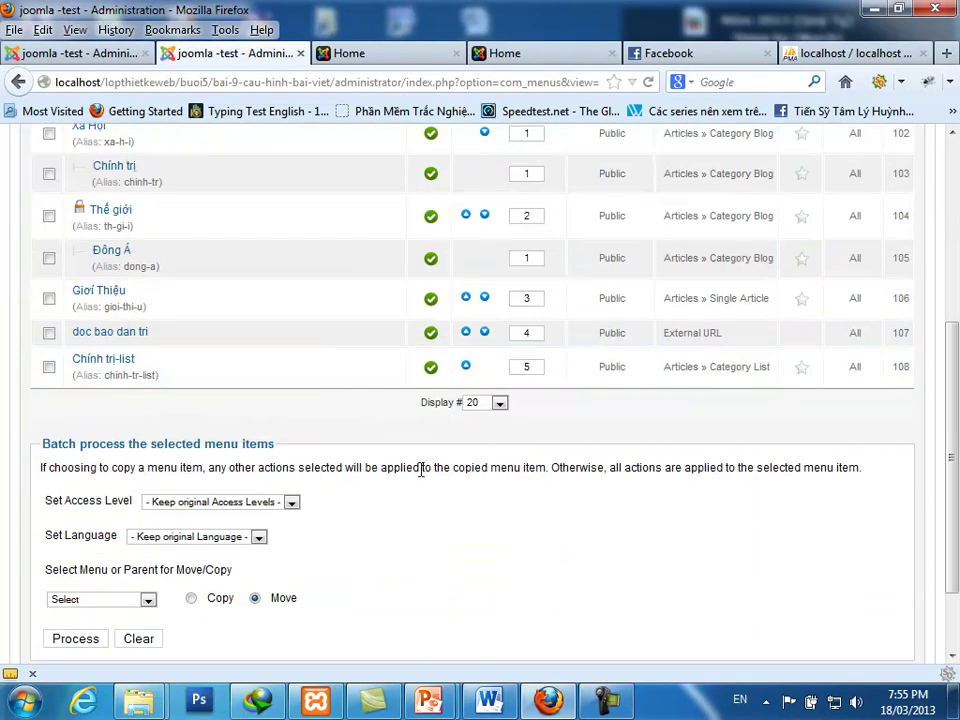
scroll(455, 470, up, 6)
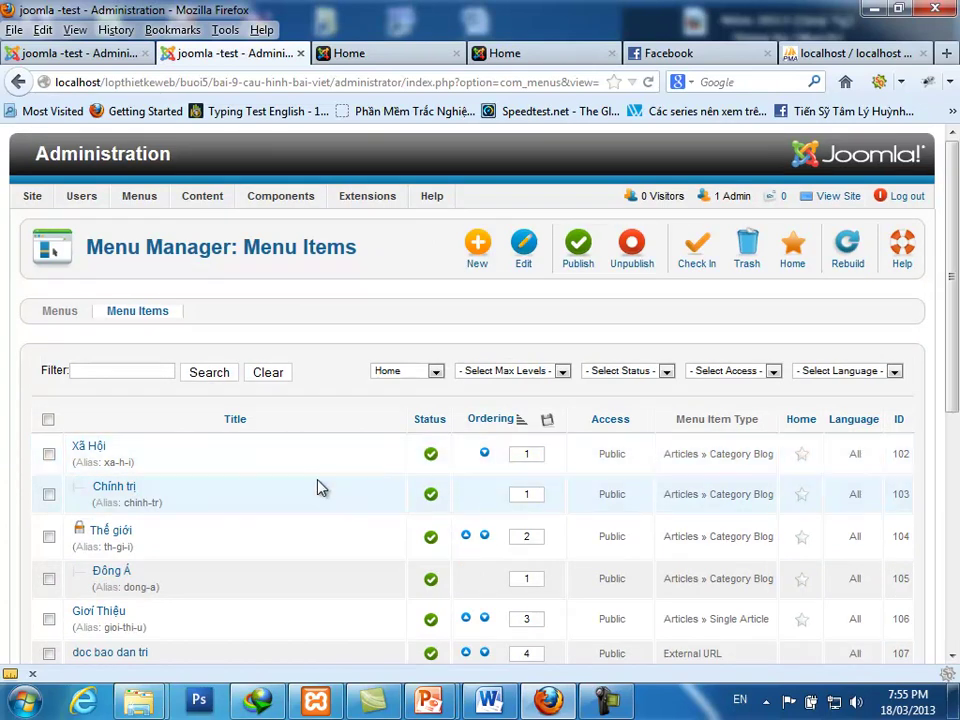
scroll(300, 485, down, 4)
scroll(200, 480, up, 2)
scroll(160, 478, up, 2)
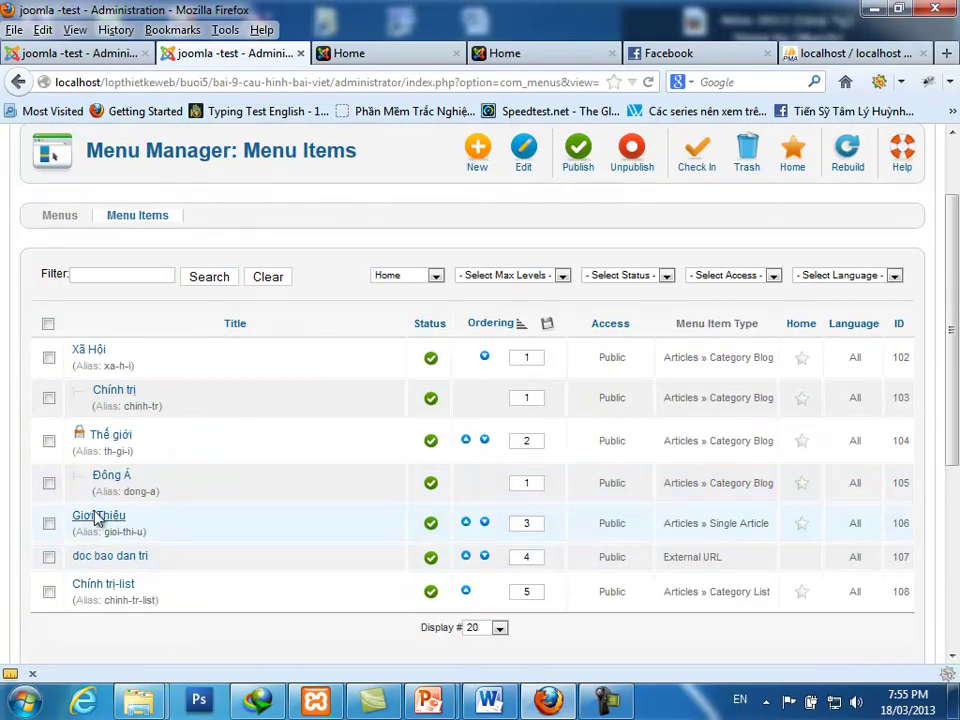
scroll(150, 320, up, 1)
scroll(196, 296, up, 1)
Scroll through the global article Options settings, then show the desktop with Super+D.
click(190, 221)
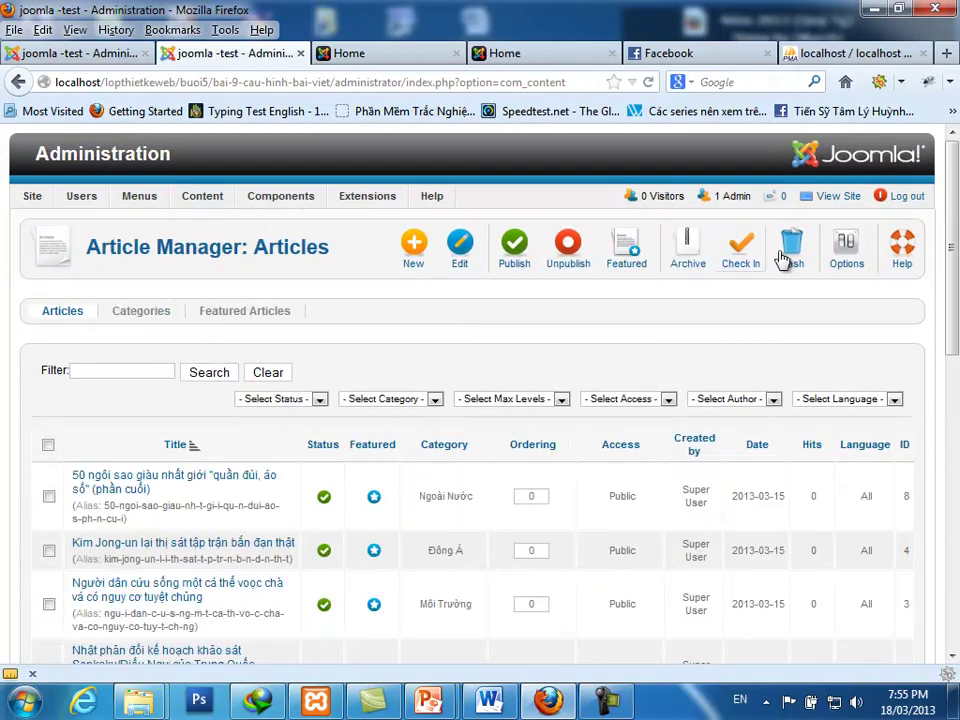
click(838, 256)
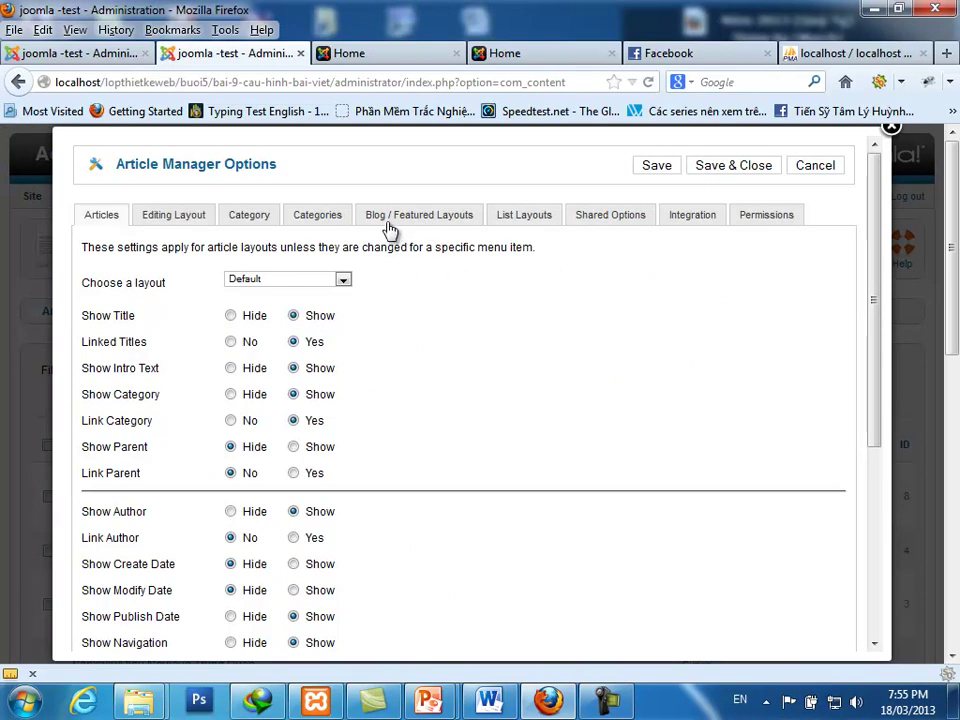
scroll(324, 469, down, 3)
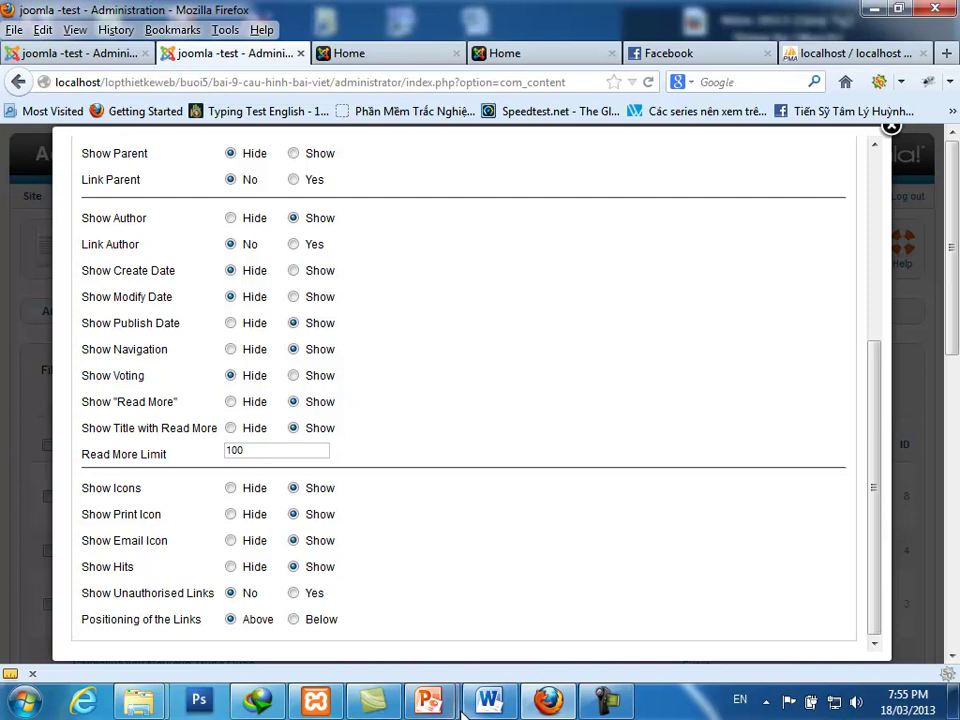
key(super+d)
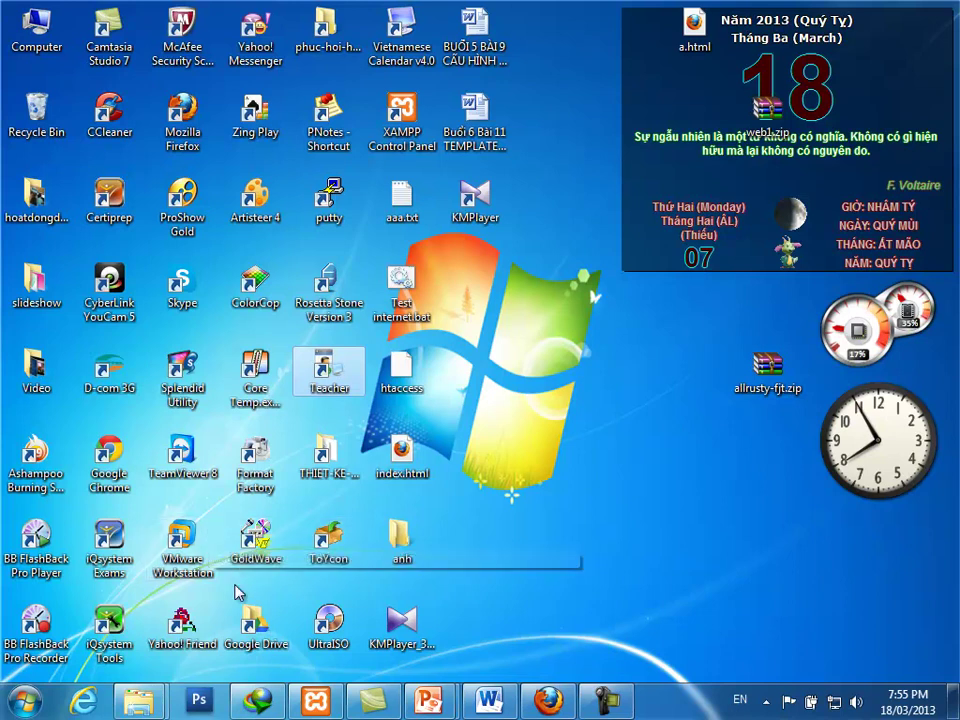
Browse THIET-KE-WEB > JOOMLA 2.5 > TAI-LIEU > BUOI-5 > BAI-9 > Lab-huong-dan; select the guide PDF.
key(t)
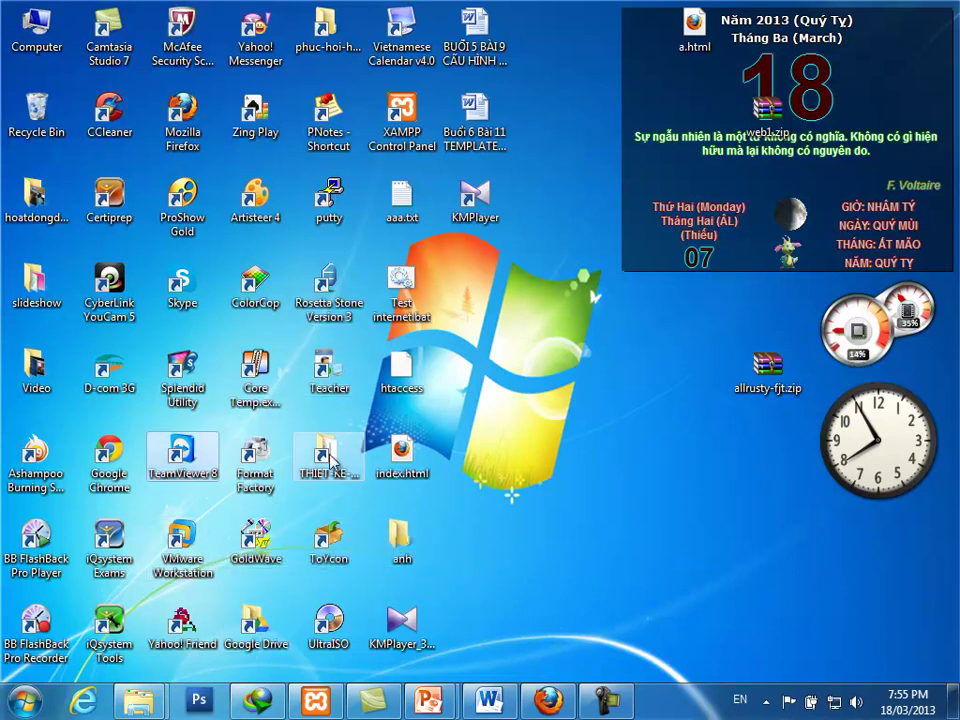
key(t)
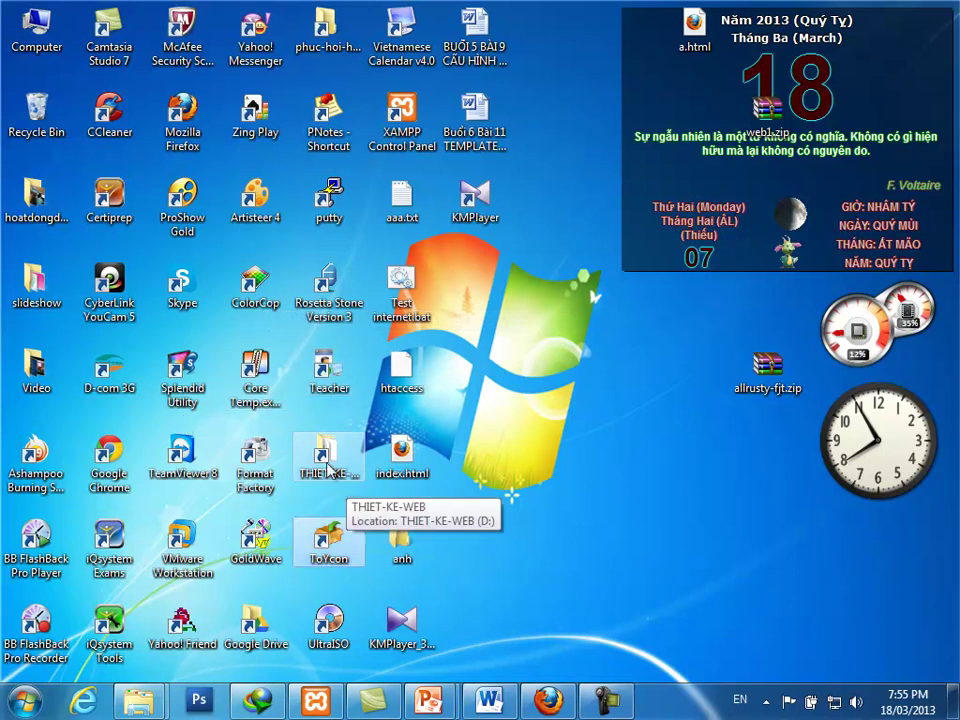
double_click(329, 470)
click(423, 215)
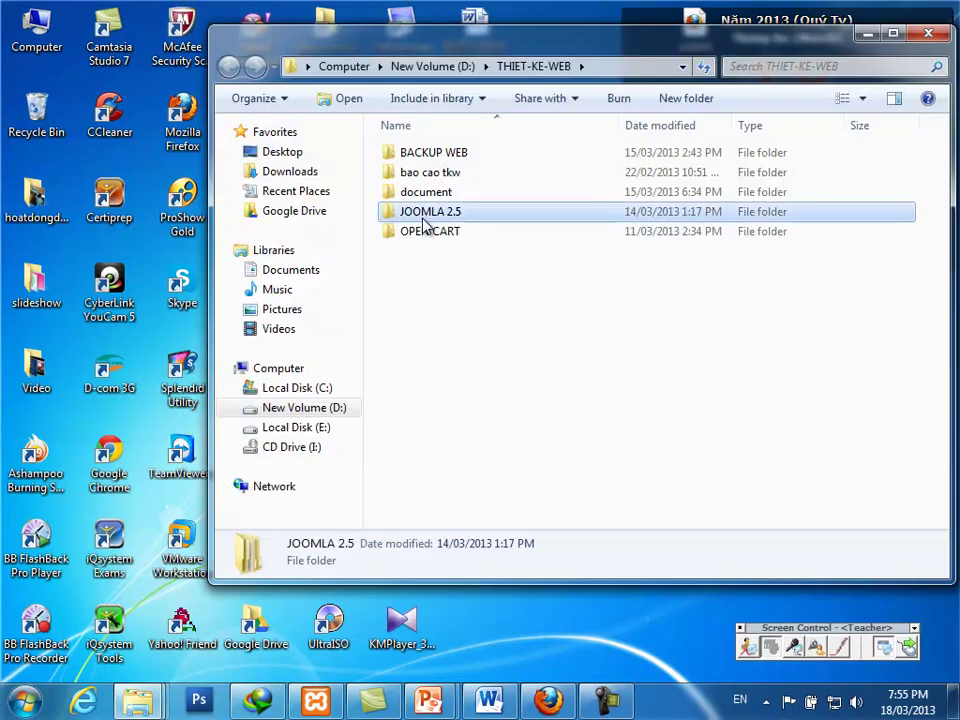
double_click(423, 217)
double_click(414, 194)
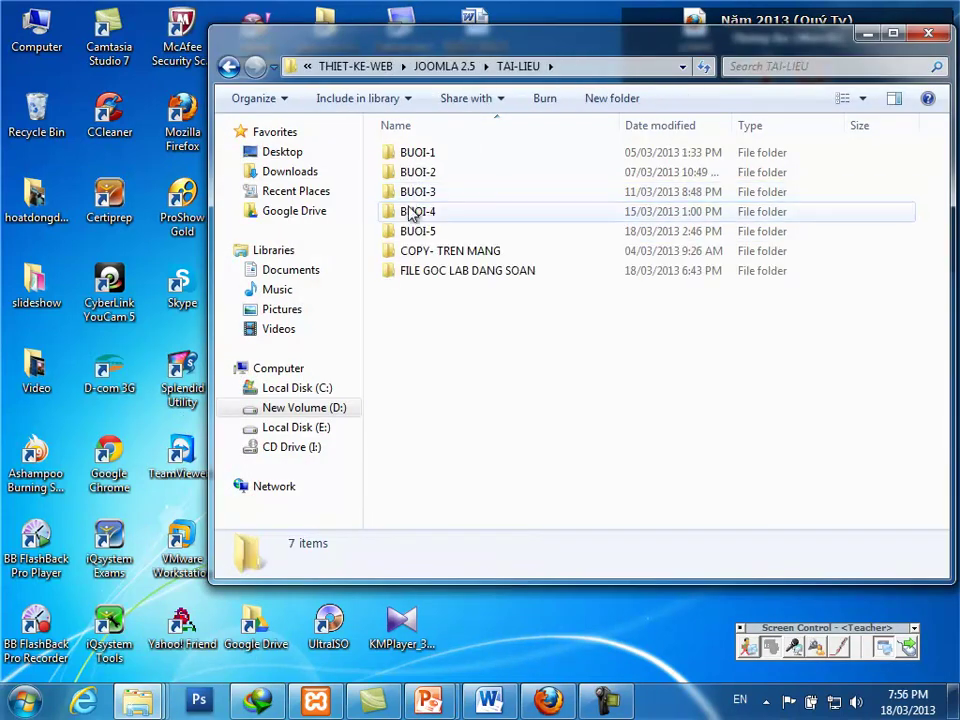
double_click(434, 232)
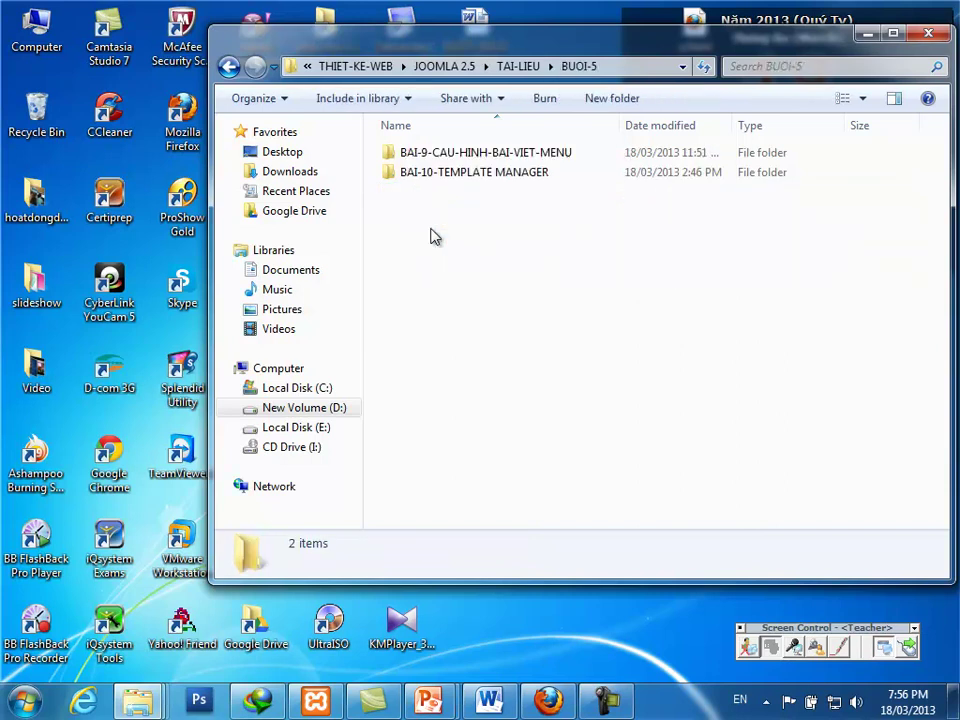
double_click(452, 160)
double_click(444, 160)
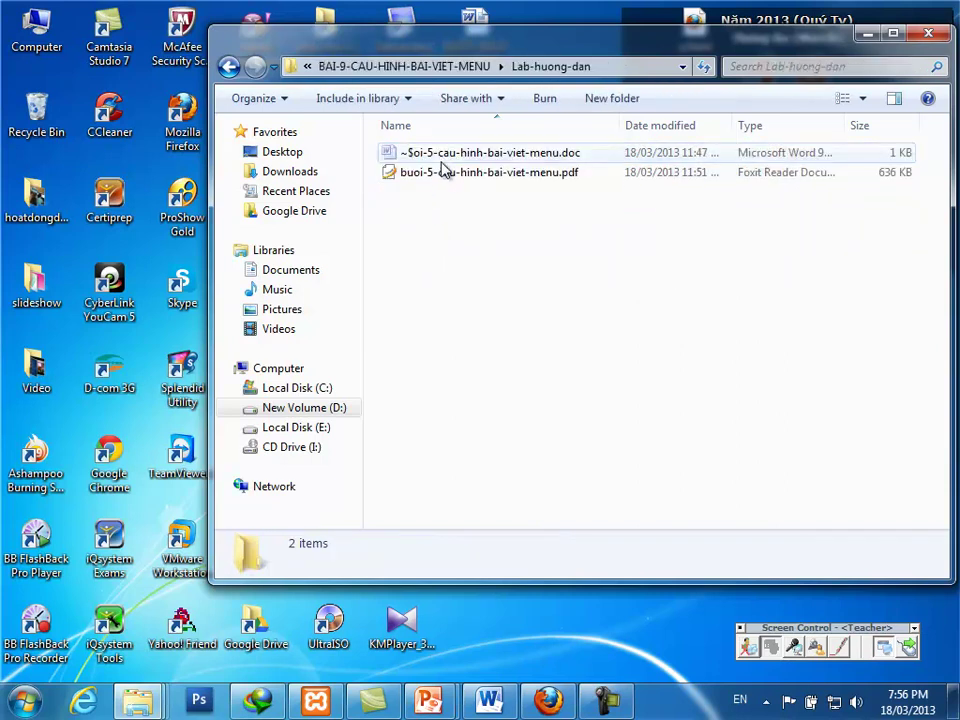
click(440, 176)
Open the buoi-5-cau-hinh-bai-viet-menu.pdf guide and read its Blog/Feature Layout section.
double_click(440, 176)
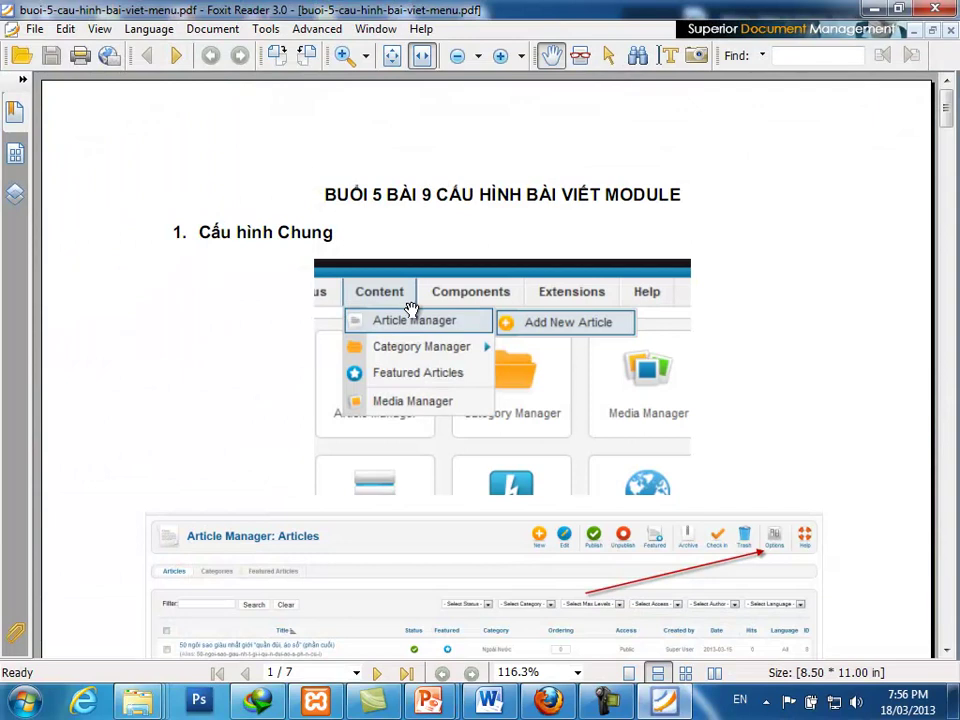
scroll(412, 311, down, 5)
scroll(412, 311, down, 10)
scroll(412, 320, up, 3)
scroll(401, 326, up, 5)
scroll(396, 328, down, 5)
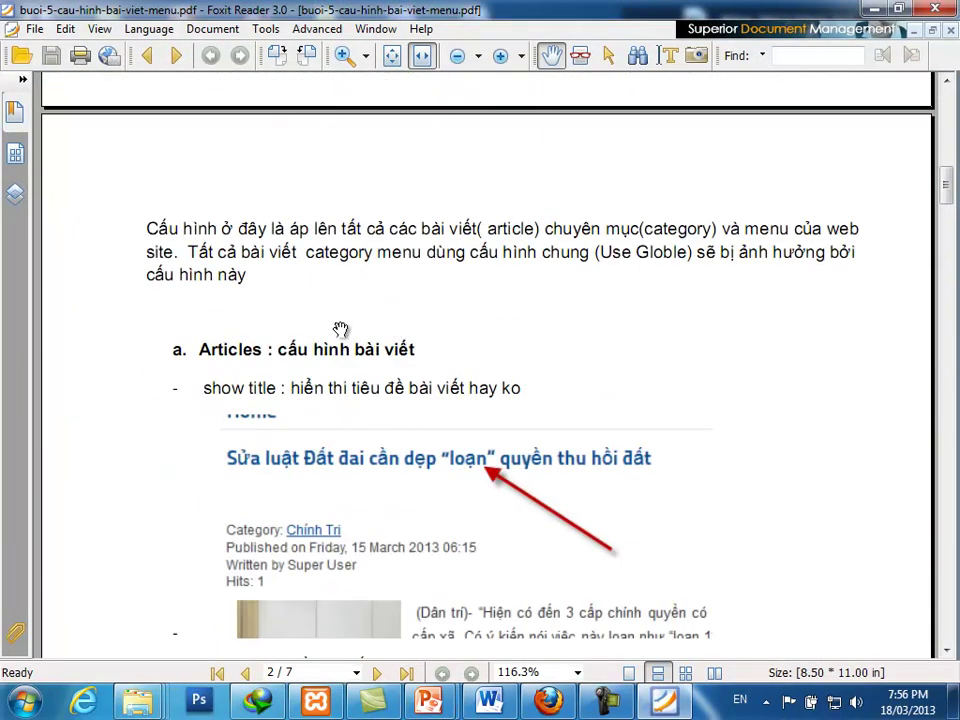
scroll(363, 473, down, 5)
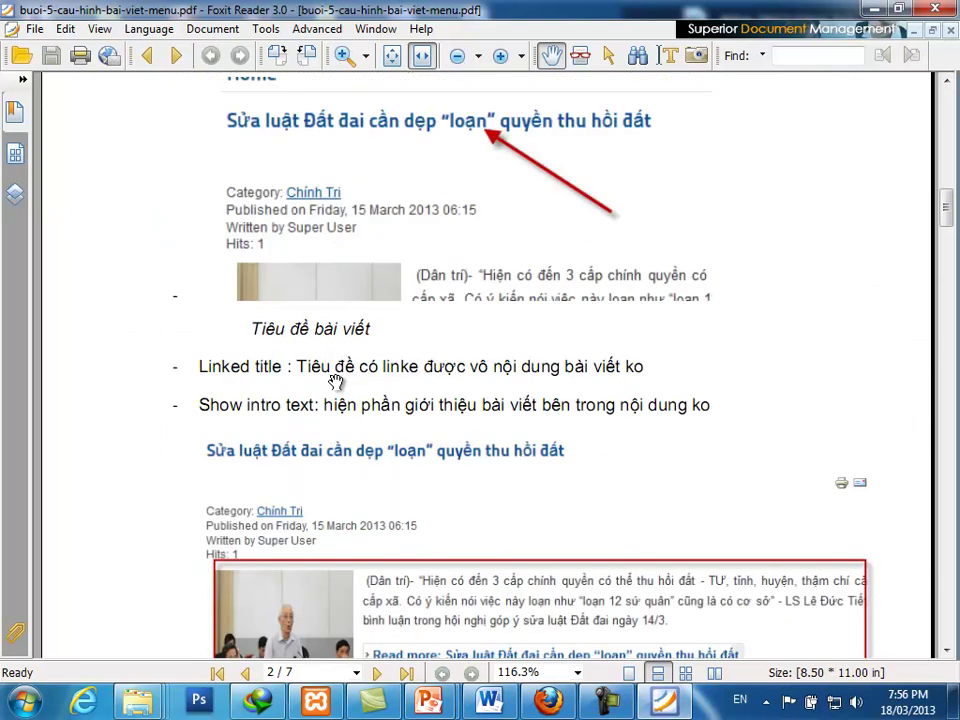
scroll(300, 420, down, 10)
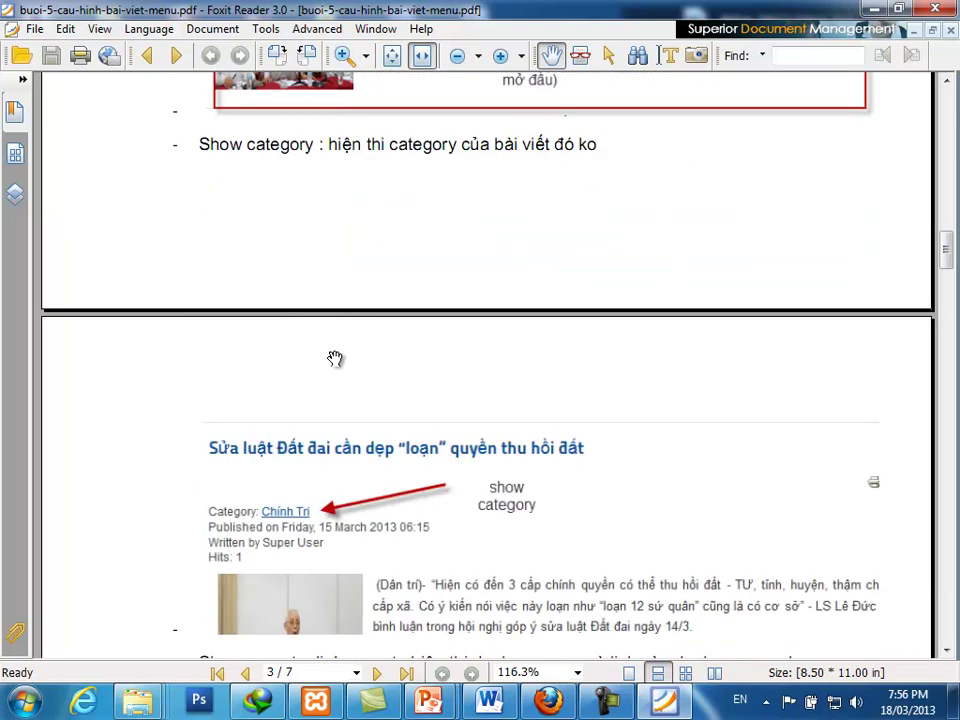
scroll(370, 350, down, 4)
scroll(638, 368, down, 3)
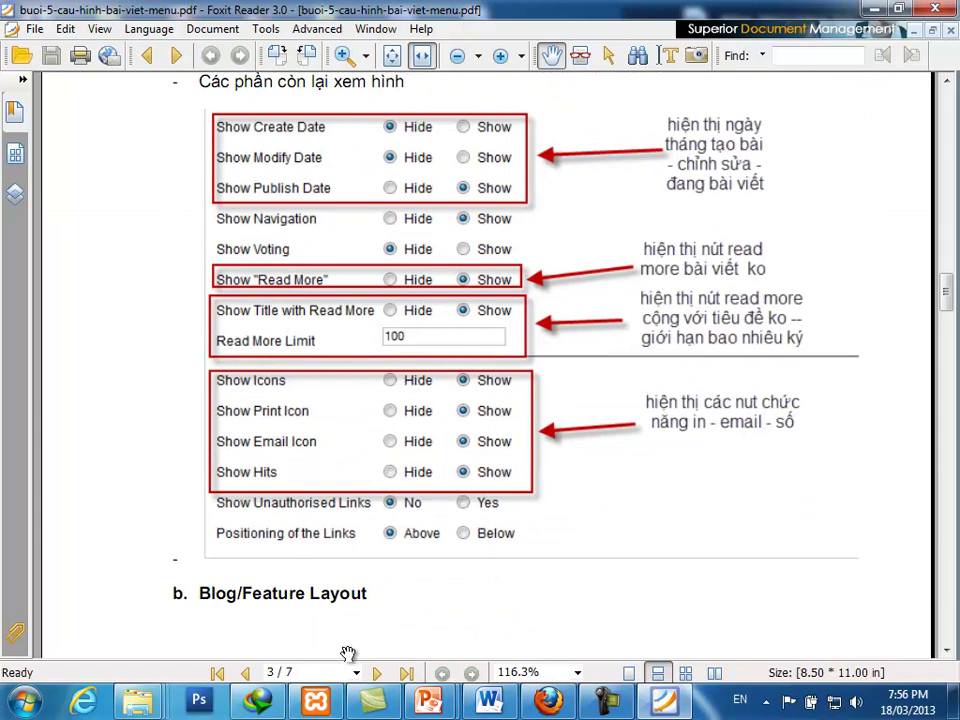
Return to Joomla's article options and show the Blog / Featured Layouts settings.
click(537, 705)
scroll(470, 450, up, 5)
click(395, 228)
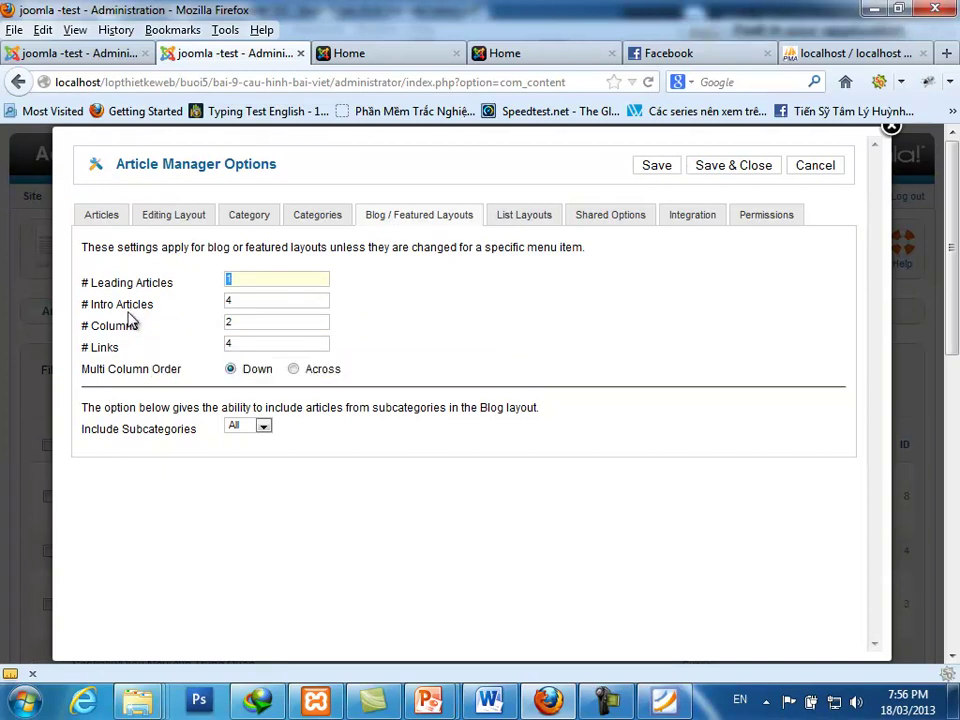
Set 0 leading articles, 4 intro articles and 1 column in Blog / Featured Layouts.
double_click(229, 301)
text(4)
key(Tab)
click(237, 316)
double_click(242, 304)
text(0)
click(311, 480)
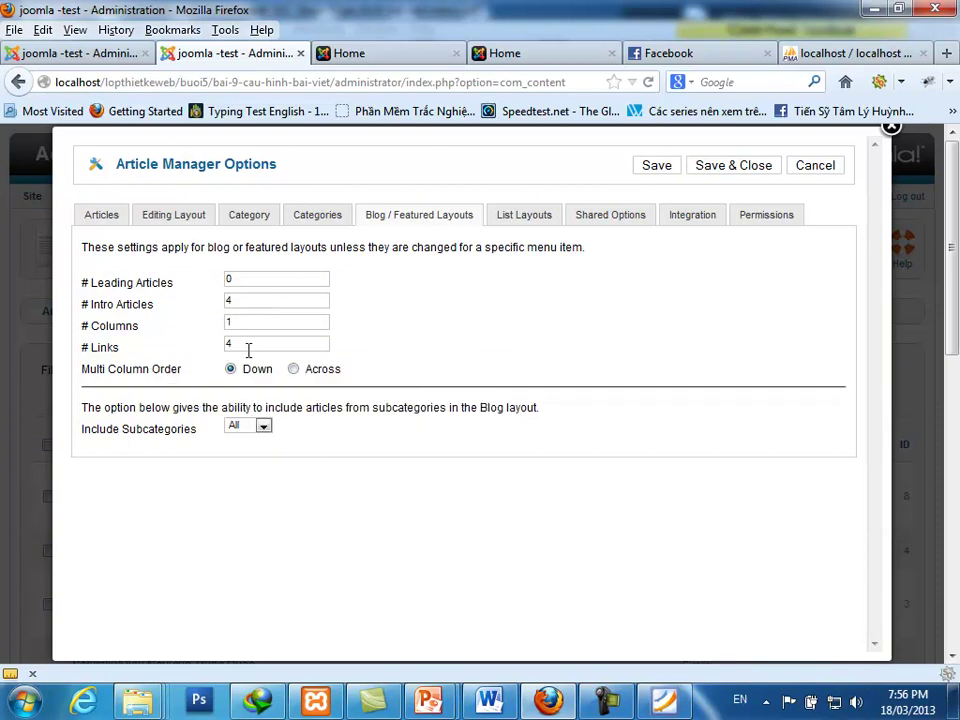
Save the article options, preview the reloaded front page, then return to the Article Manager.
click(720, 172)
click(826, 196)
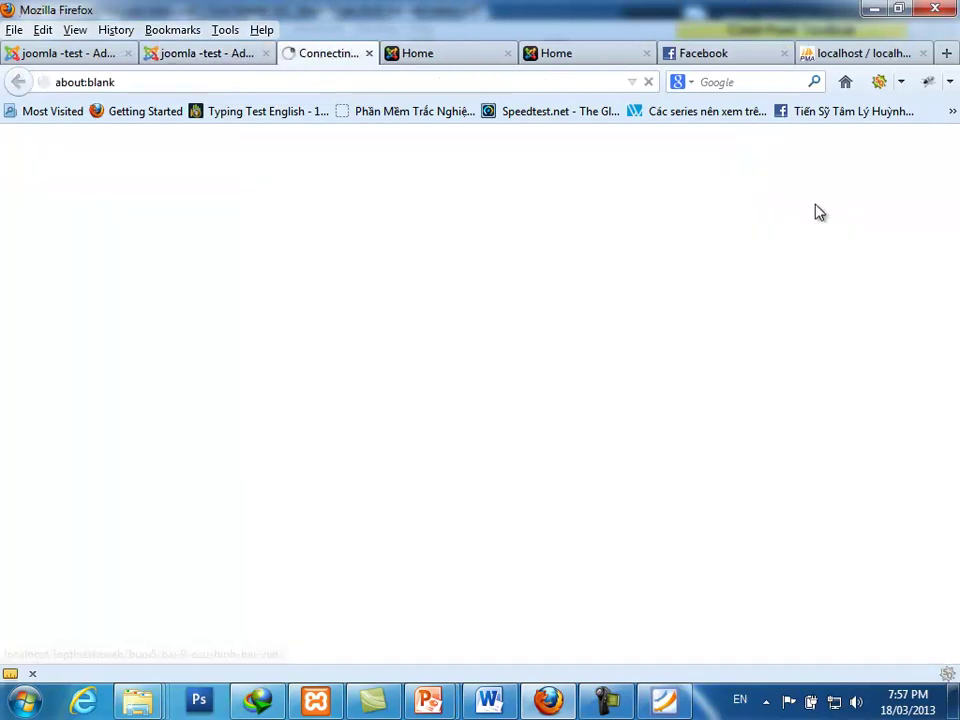
scroll(506, 383, down, 10)
scroll(510, 400, up, 10)
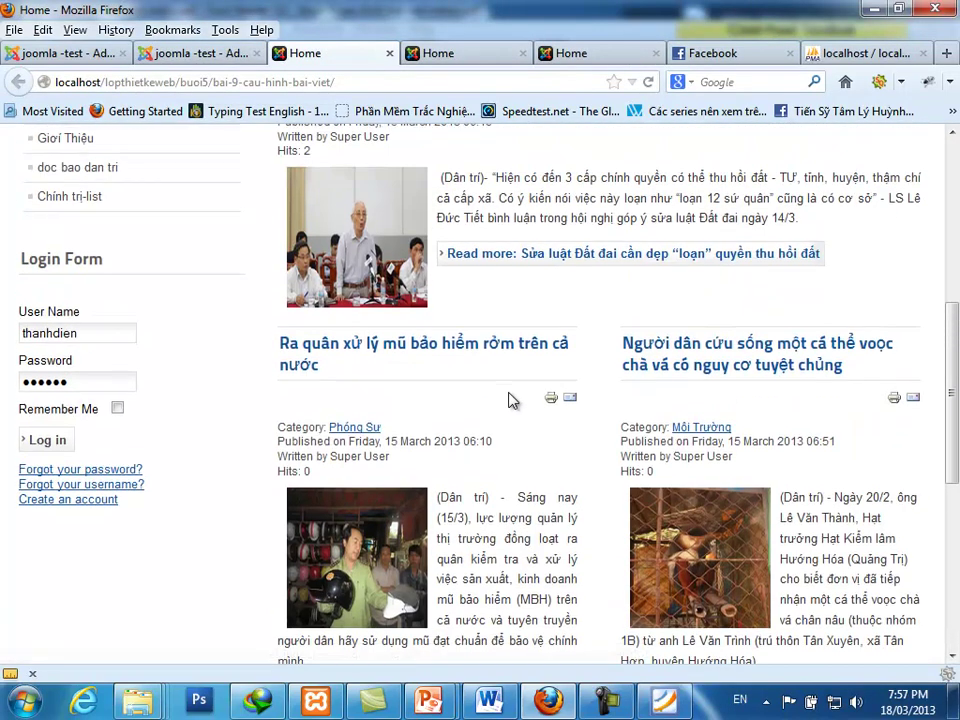
key(F5)
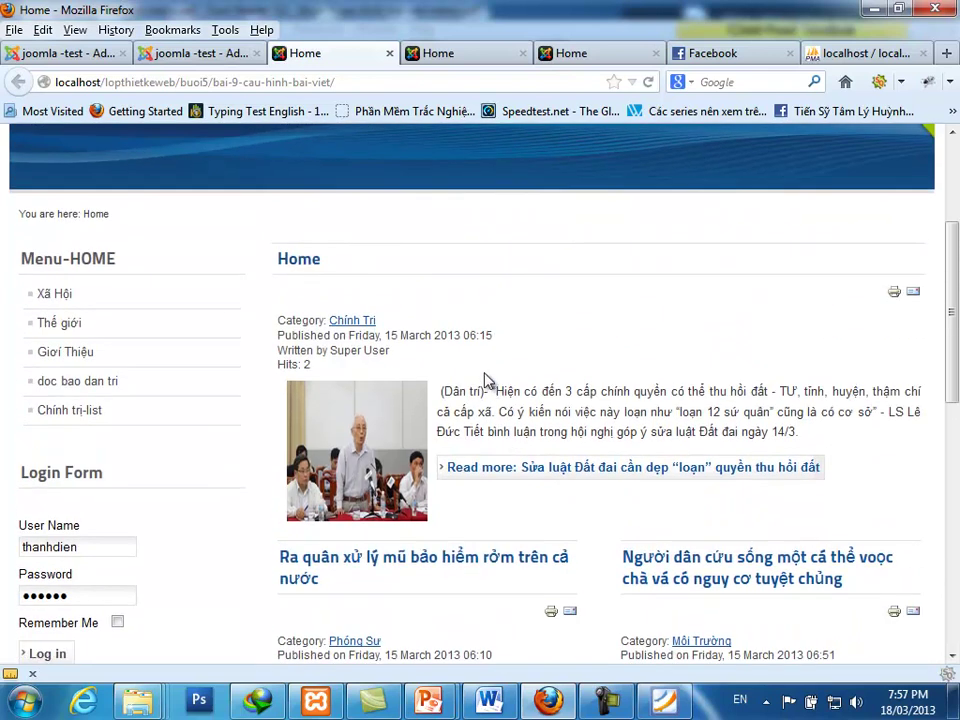
click(195, 54)
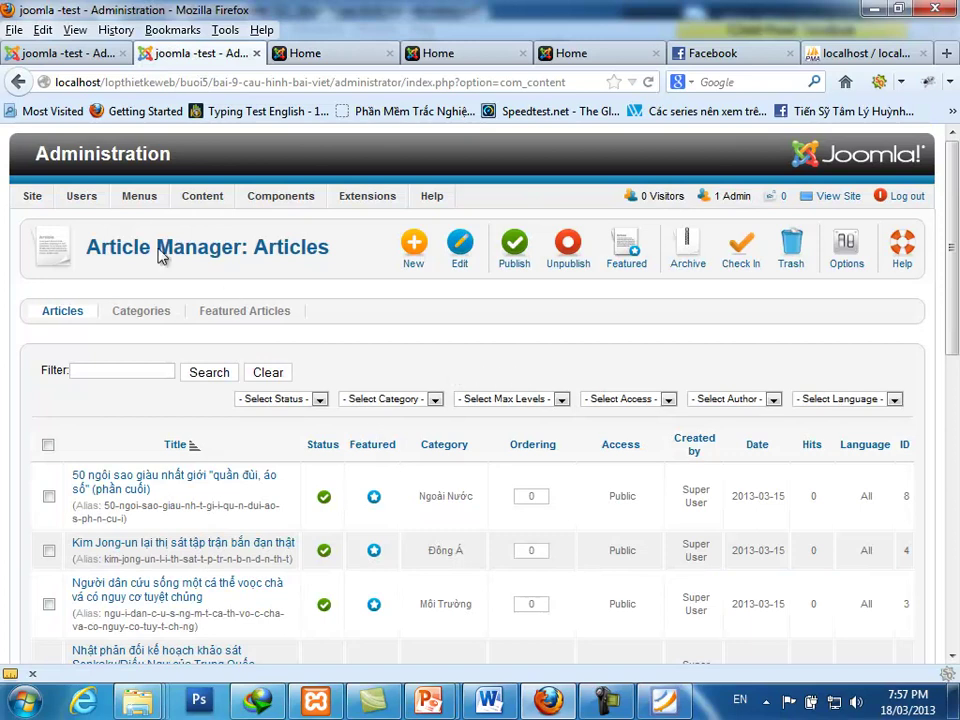
Open the Main Menu's Home item for editing.
click(125, 218)
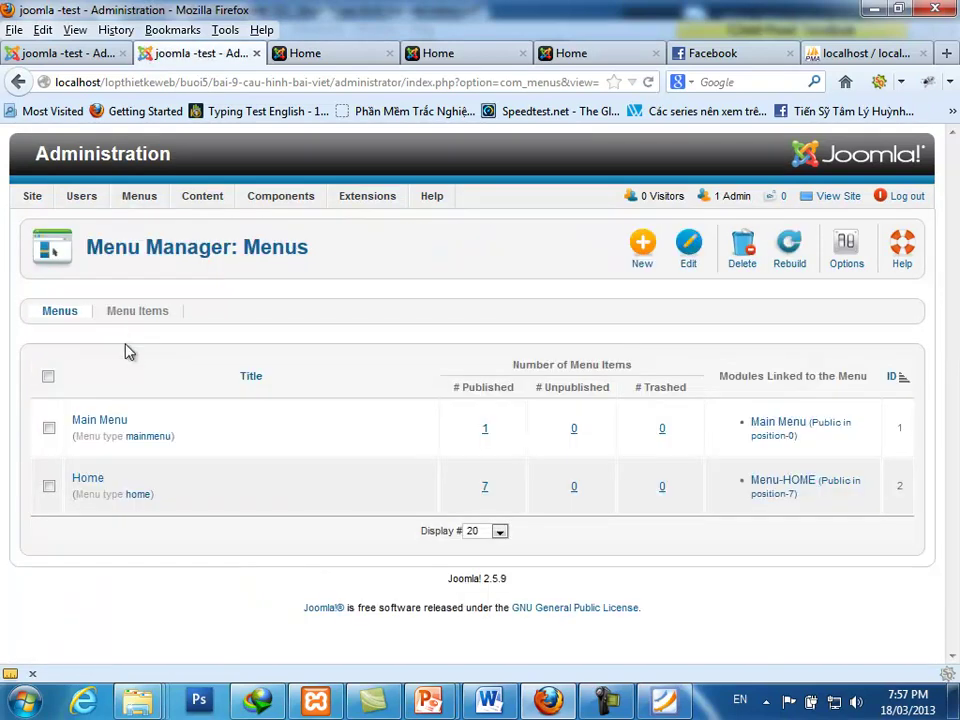
click(97, 424)
click(87, 448)
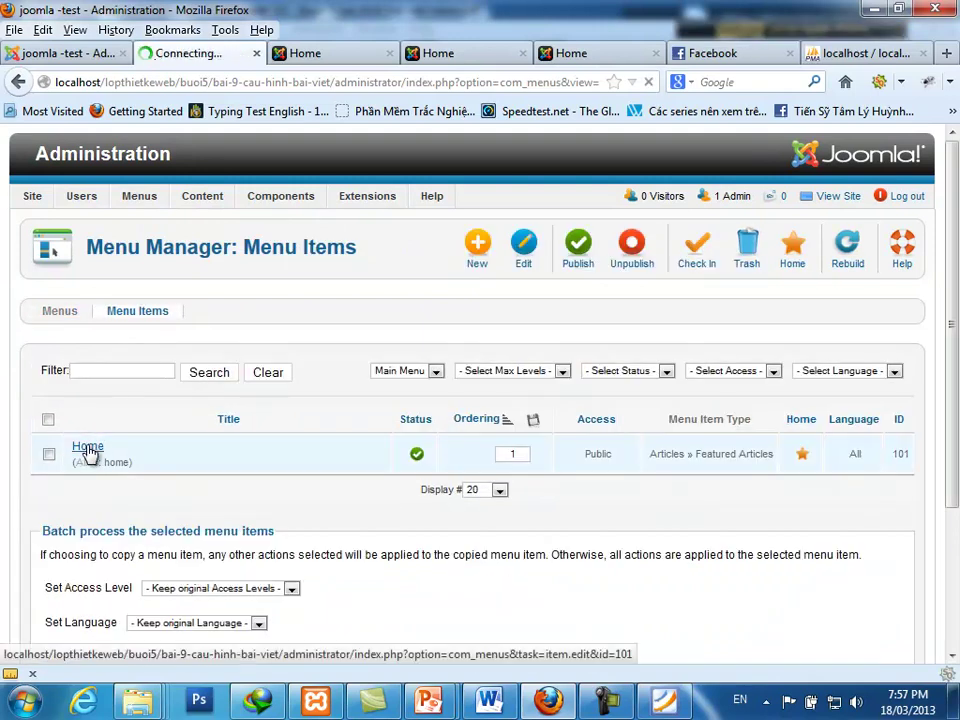
scroll(727, 362, down, 4)
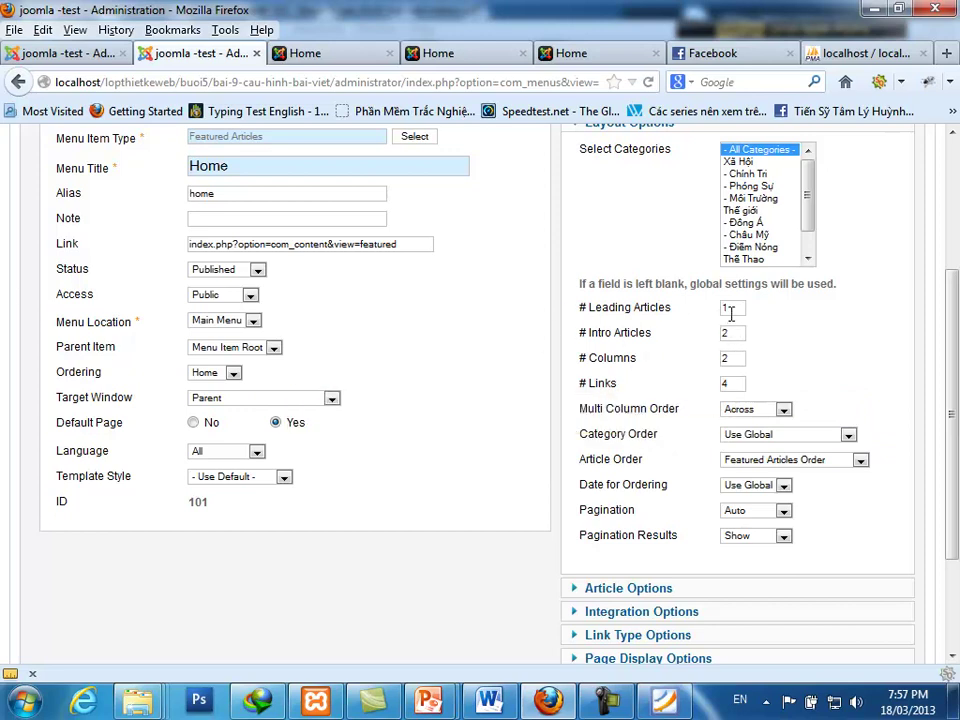
Empty the Home item's leading, intro, column and link counts and save it.
key(BackSpace)
drag(732, 332, 591, 326)
key(BackSpace)
key(BackSpace)
drag(737, 387, 682, 385)
key(BackSpace)
scroll(670, 375, up, 4)
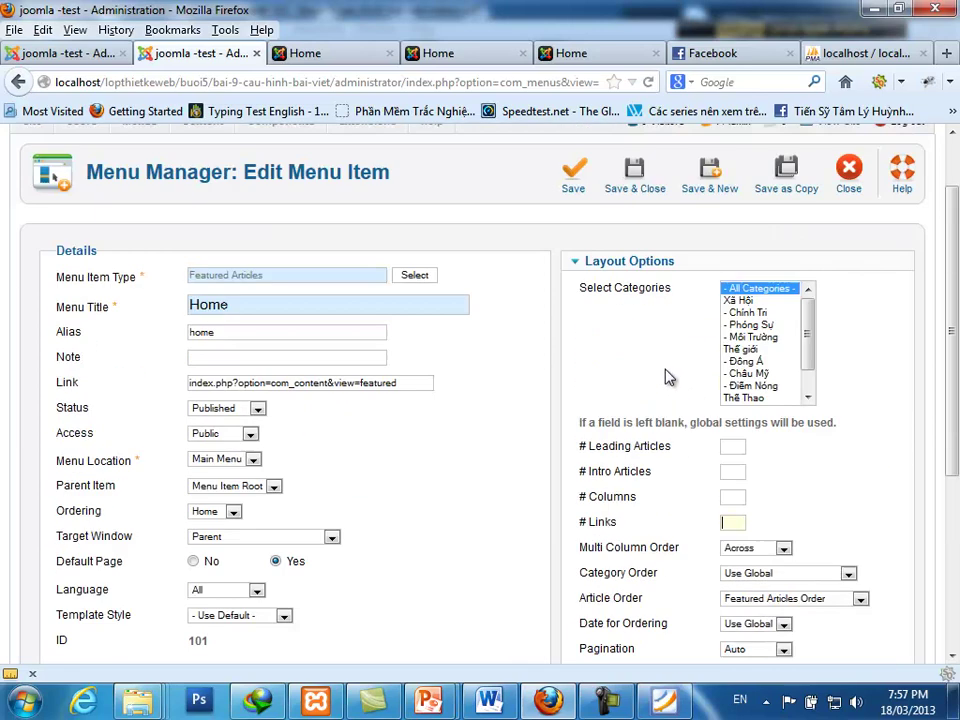
click(634, 250)
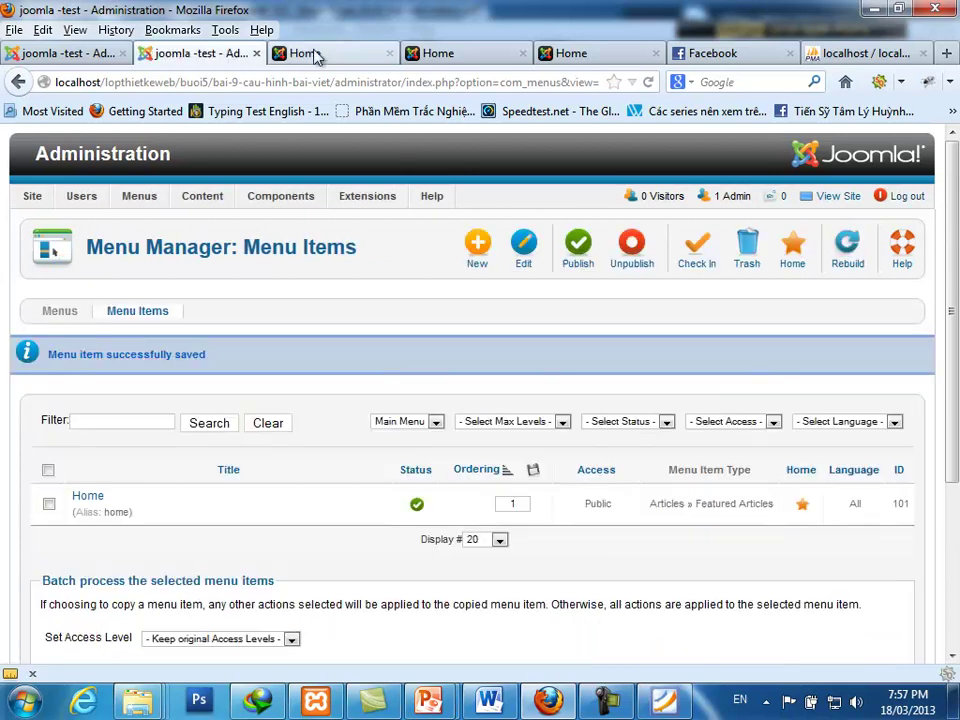
Reload the public Home page and scroll through its single-column featured articles.
click(305, 53)
key(F5)
scroll(407, 306, down, 10)
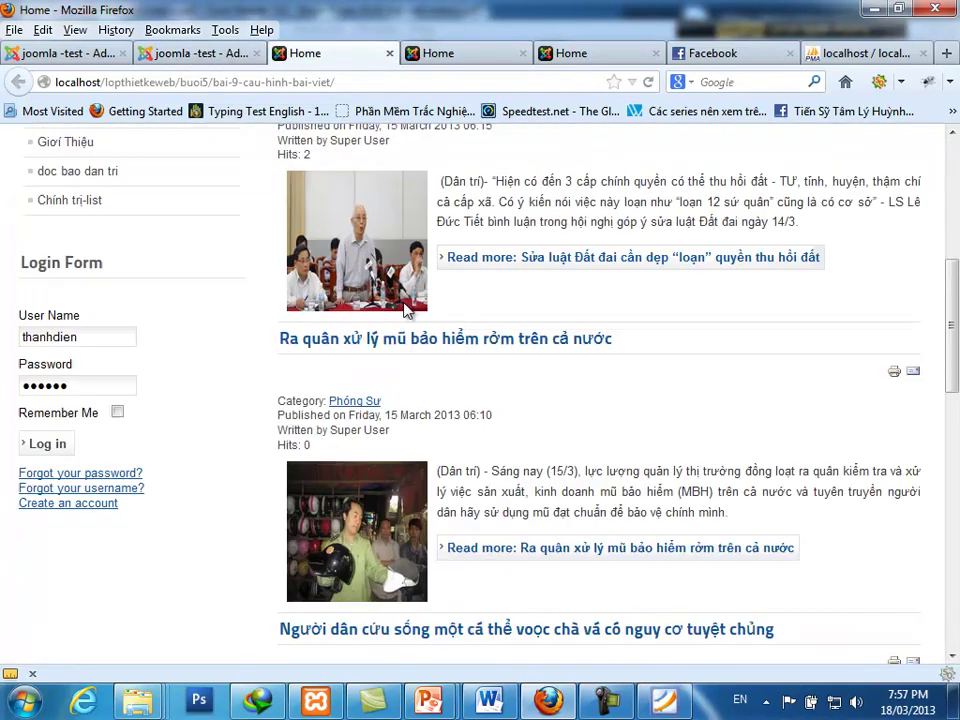
scroll(414, 298, down, 2)
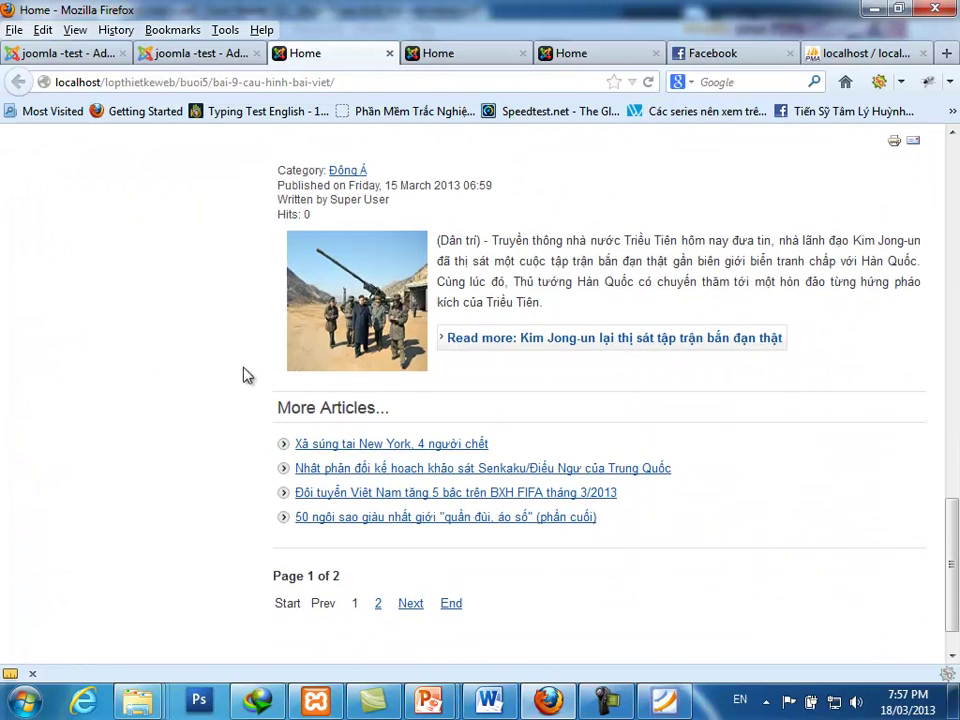
scroll(440, 366, up, 8)
scroll(440, 366, up, 12)
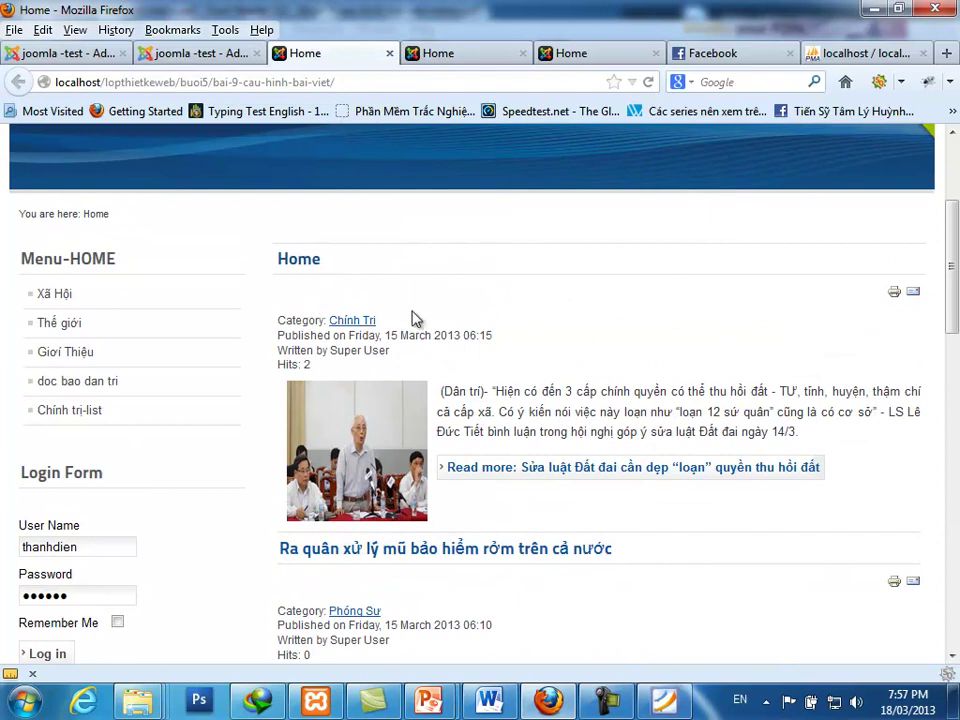
scroll(480, 364, down, 3)
scroll(480, 364, up, 3)
click(190, 58)
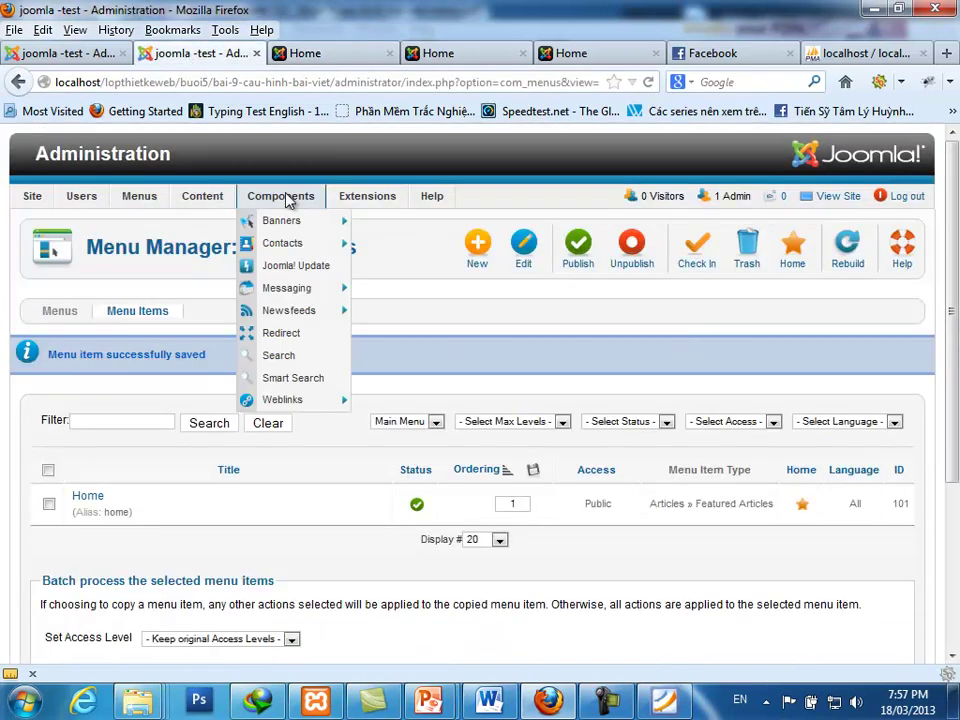
mouse_move(197, 203)
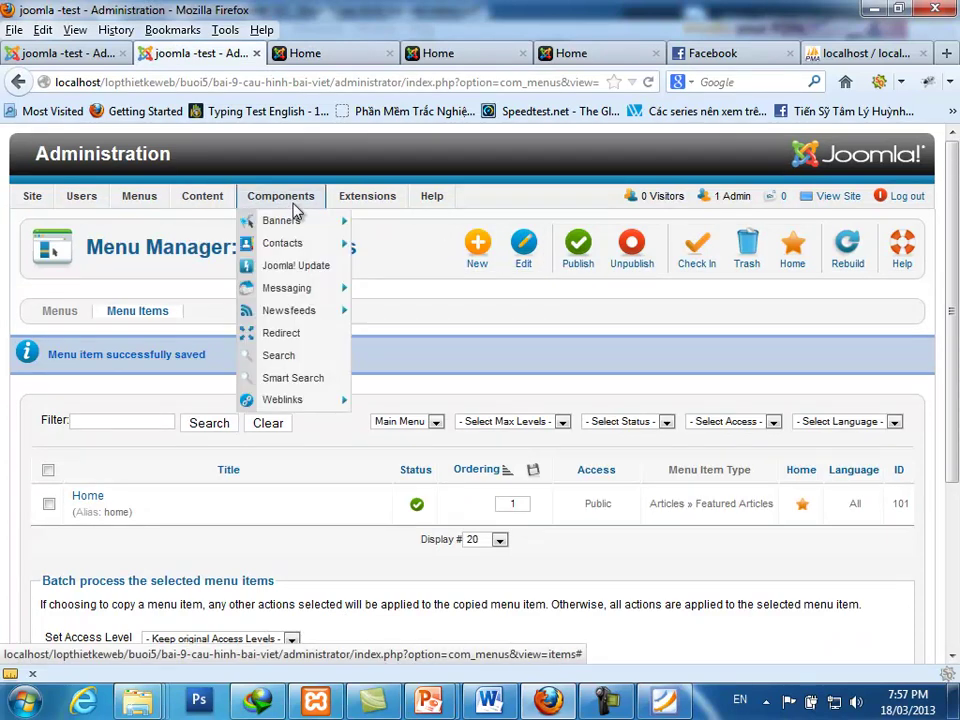
click(203, 223)
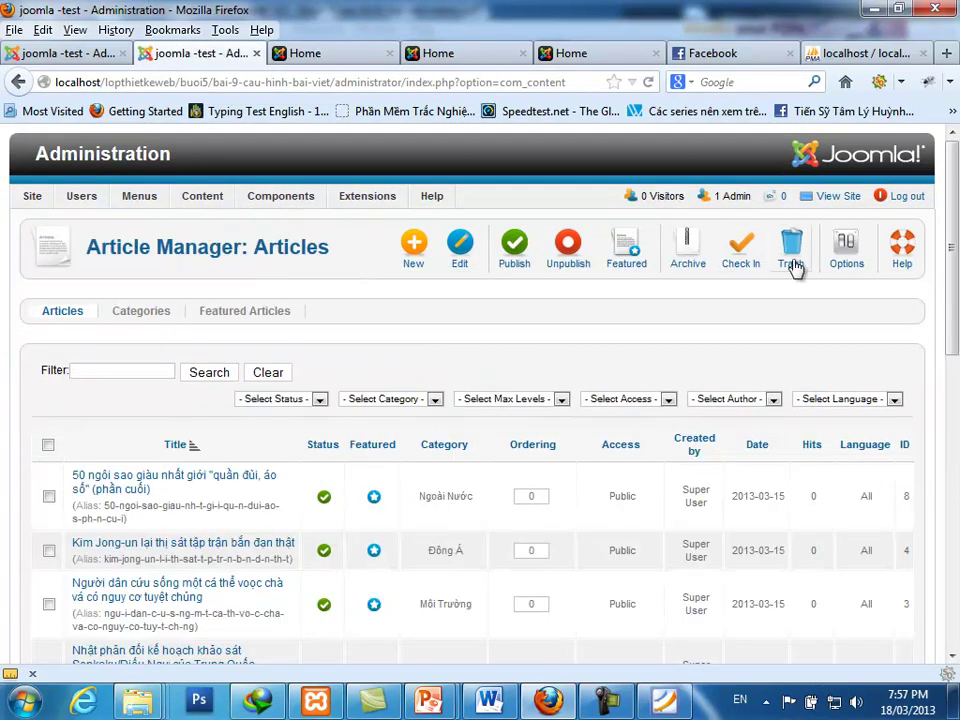
click(833, 262)
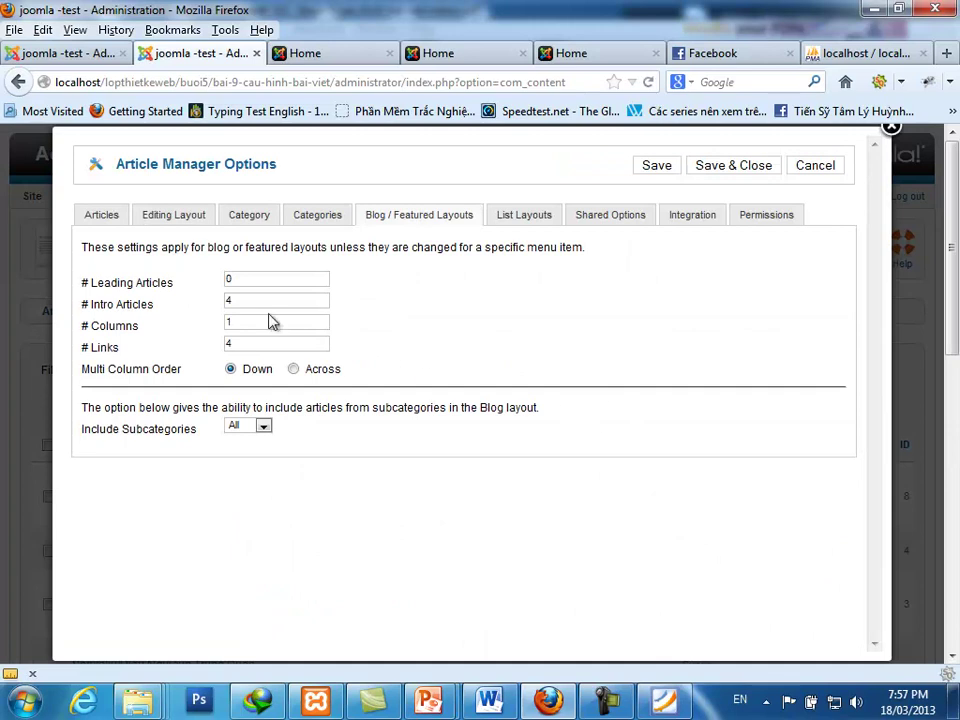
double_click(253, 317)
text(2)
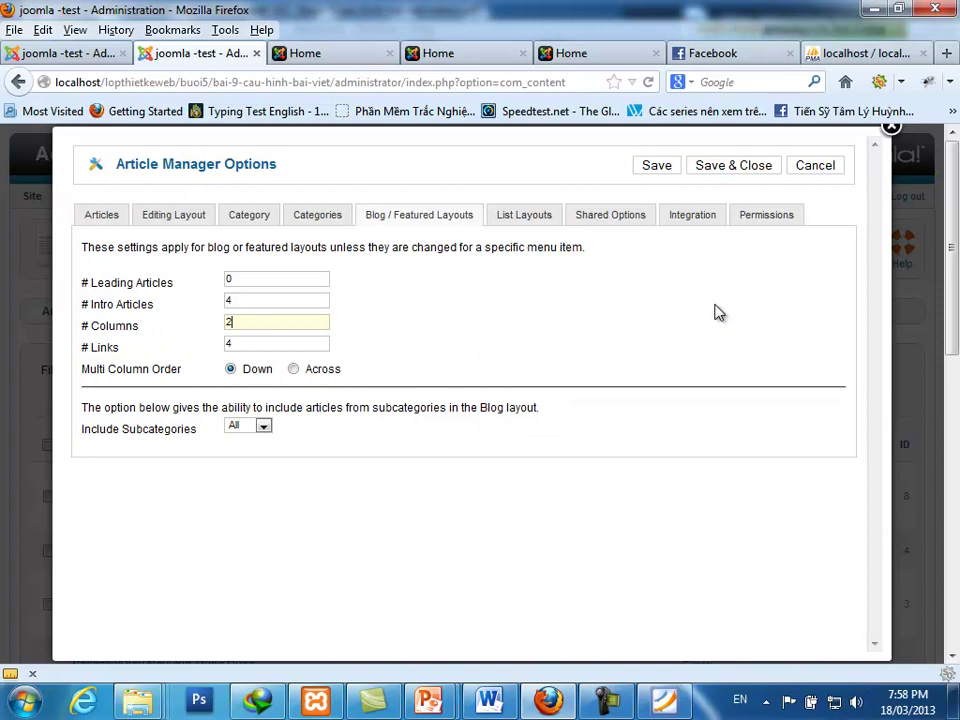
click(815, 167)
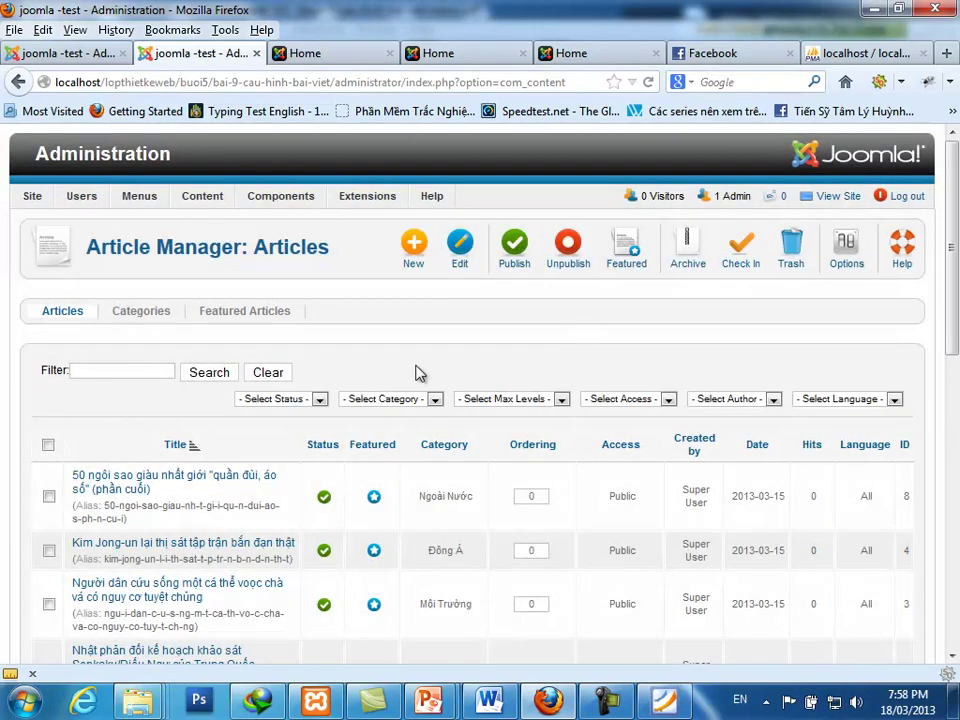
mouse_move(133, 197)
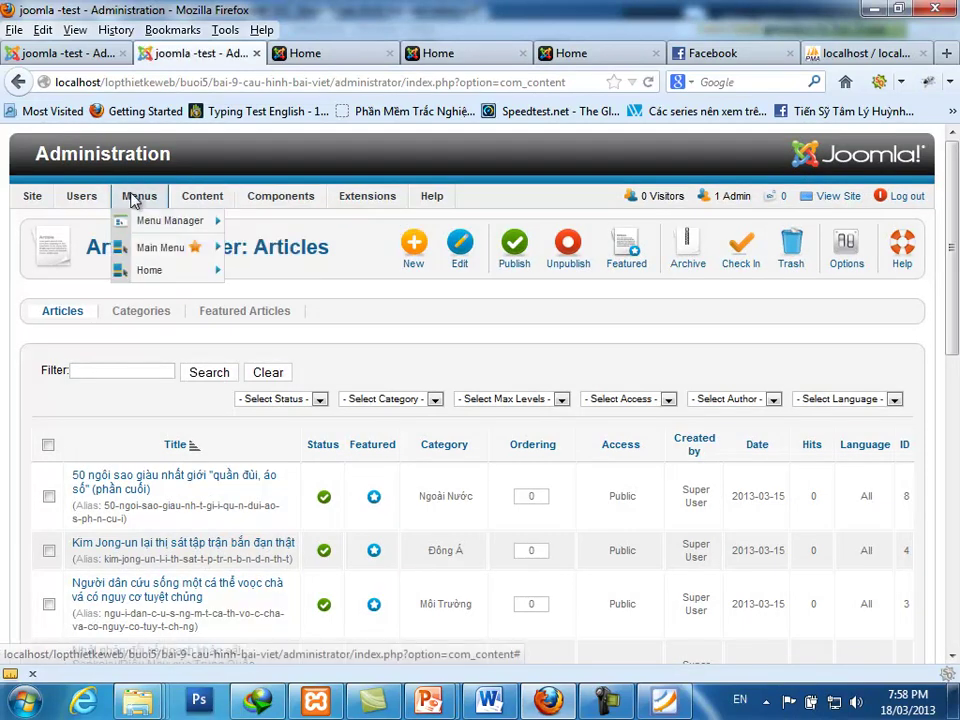
click(145, 246)
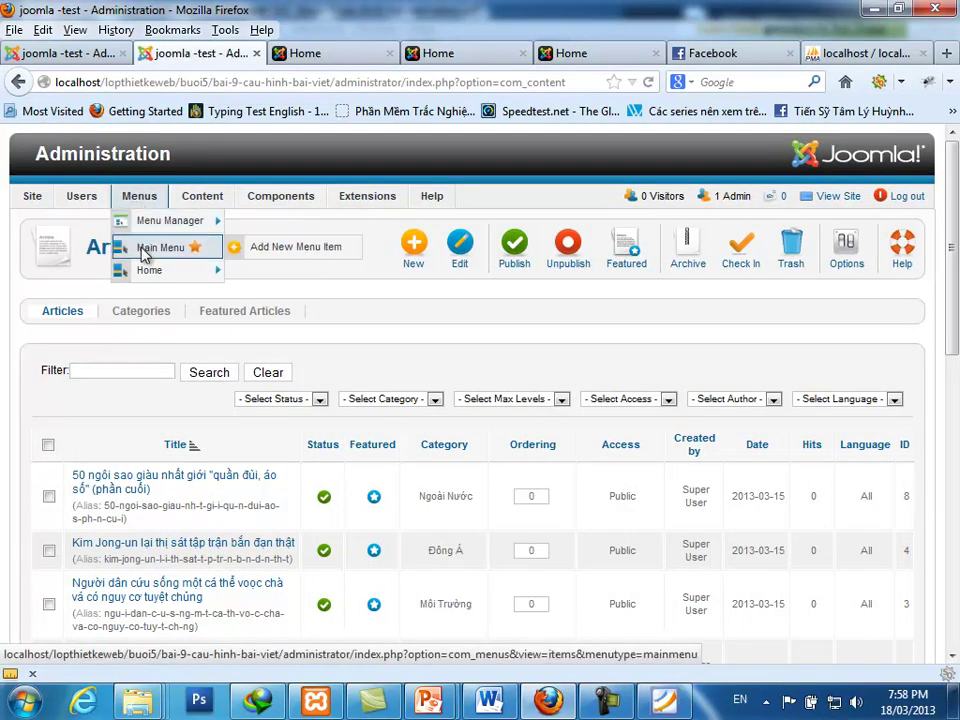
Set the Home menu item's Columns count to 2 and save it.
click(88, 447)
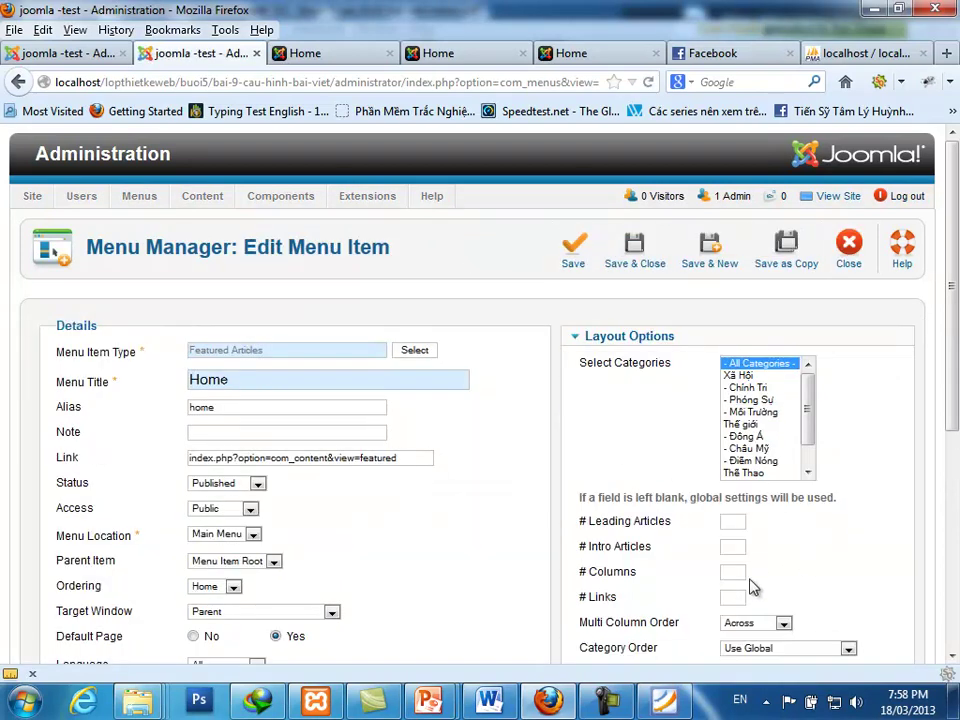
click(735, 575)
text(2)
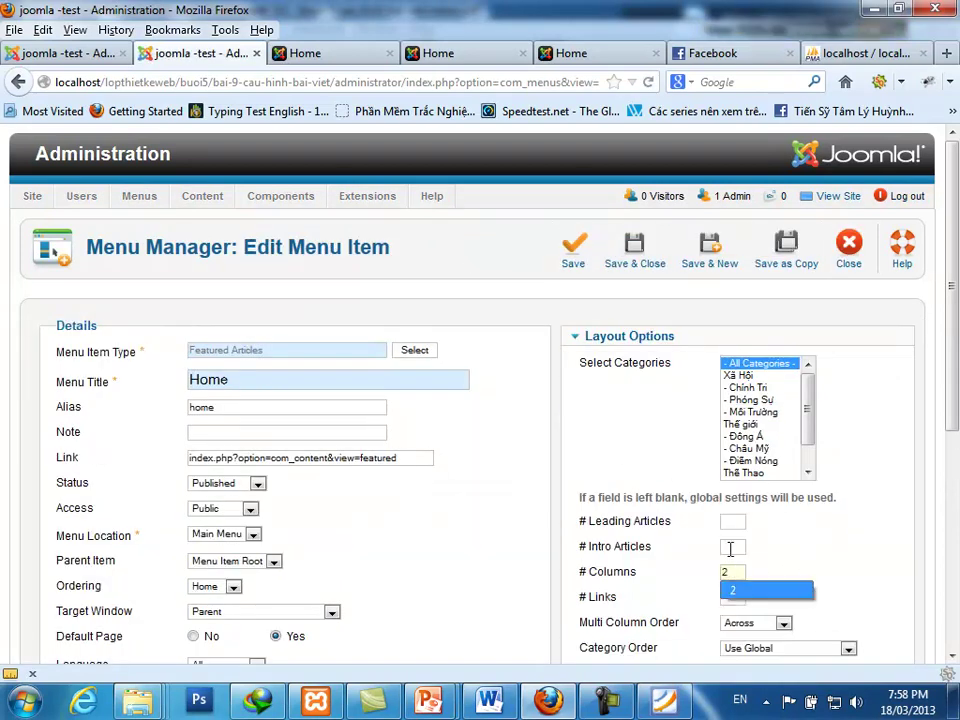
click(637, 268)
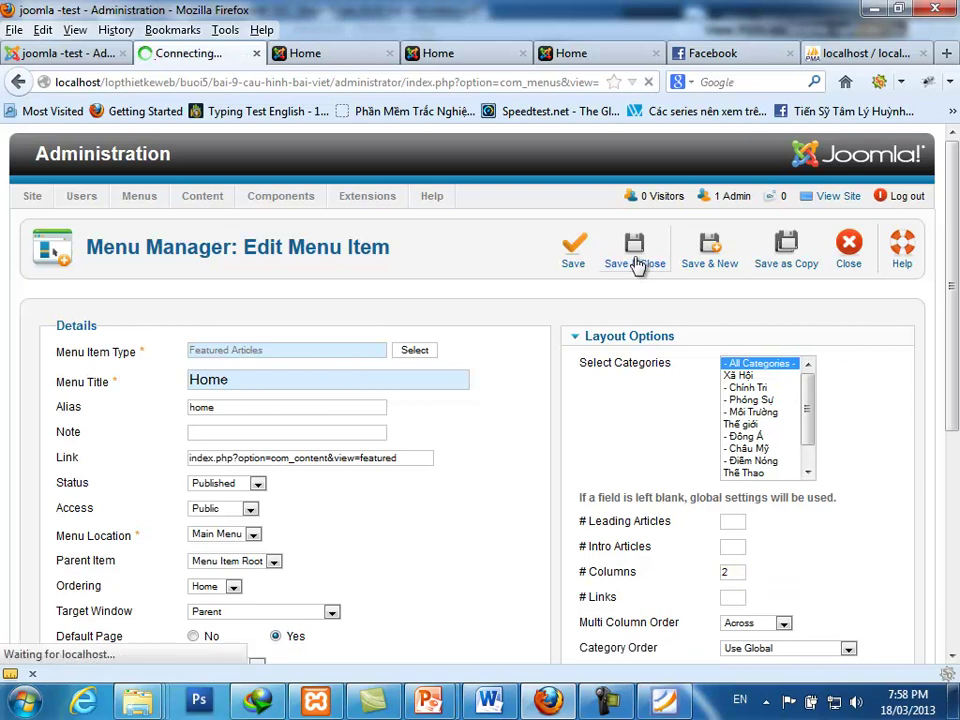
Go through the menus list to bring up the Home menu's items.
click(58, 314)
click(90, 421)
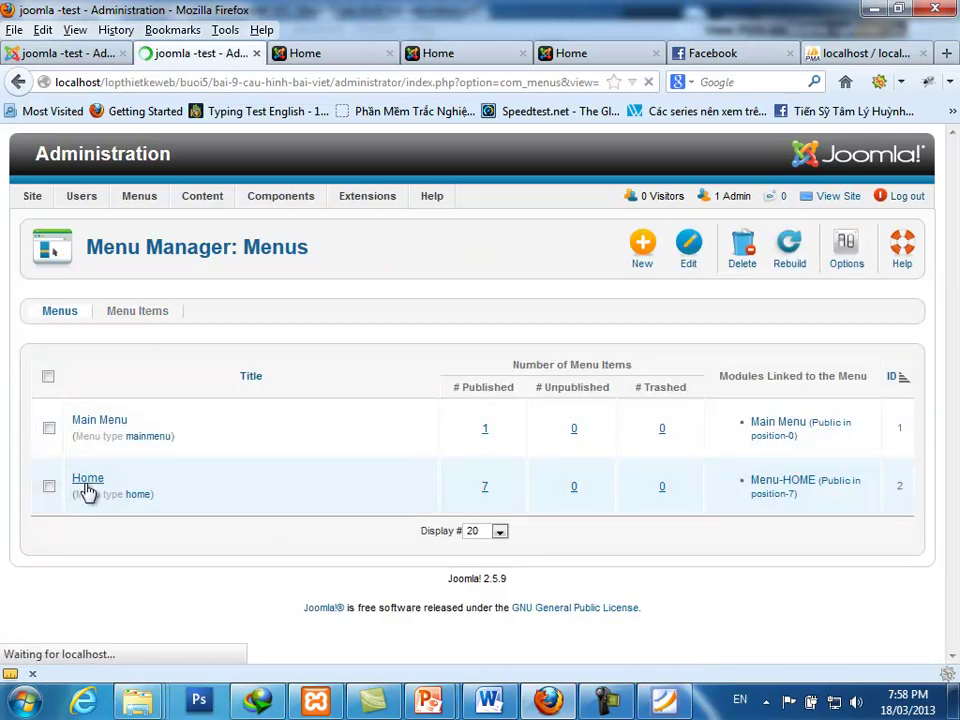
click(60, 314)
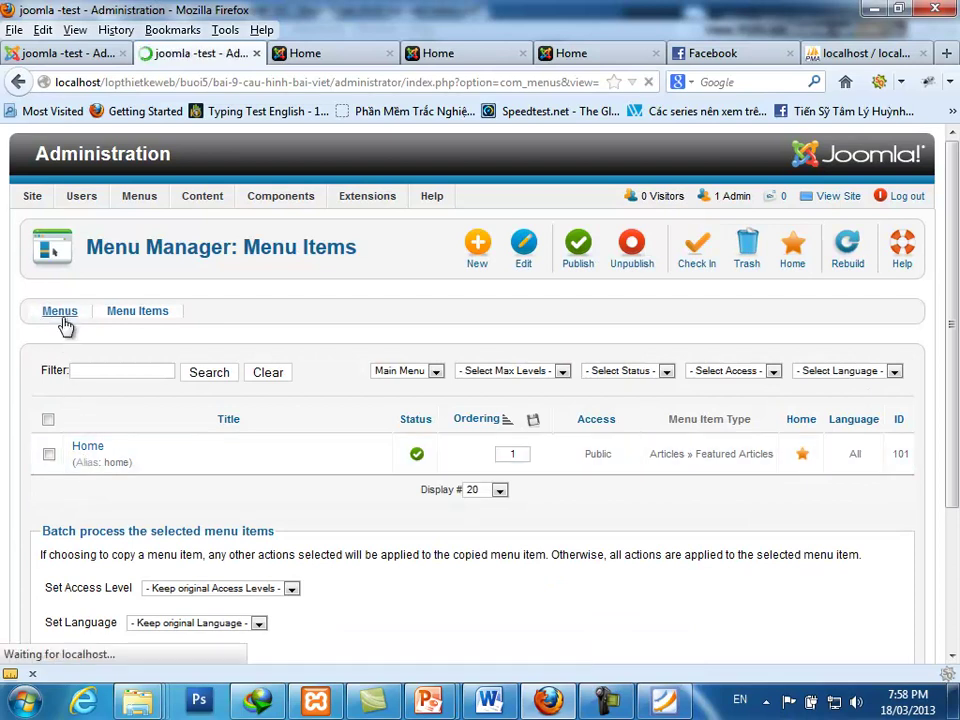
click(86, 480)
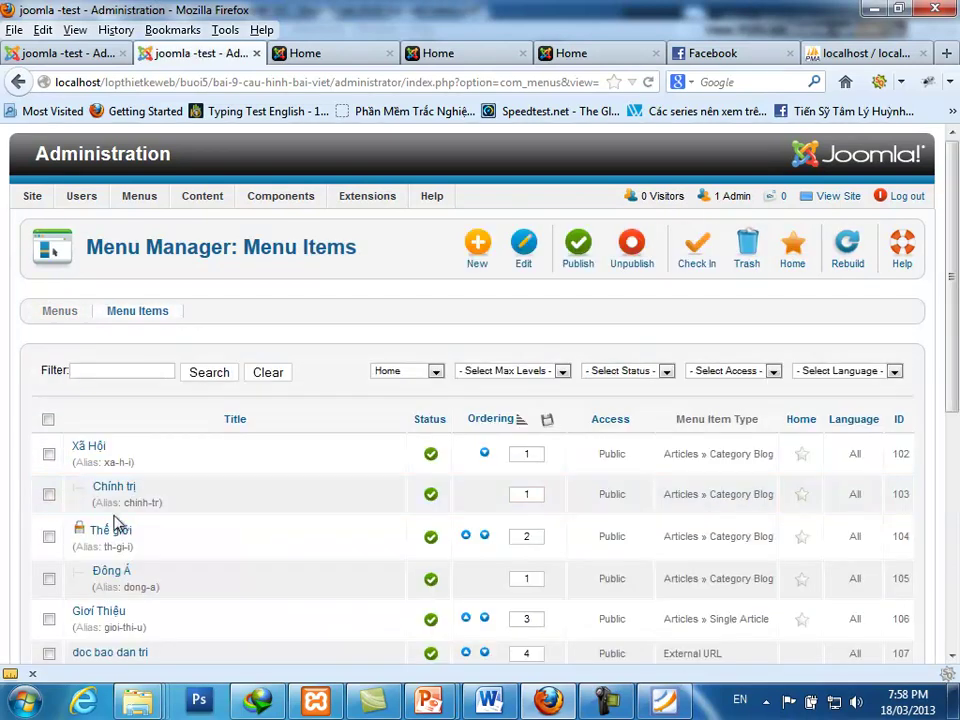
Open the Xã Hội menu item and close it without changes.
click(90, 450)
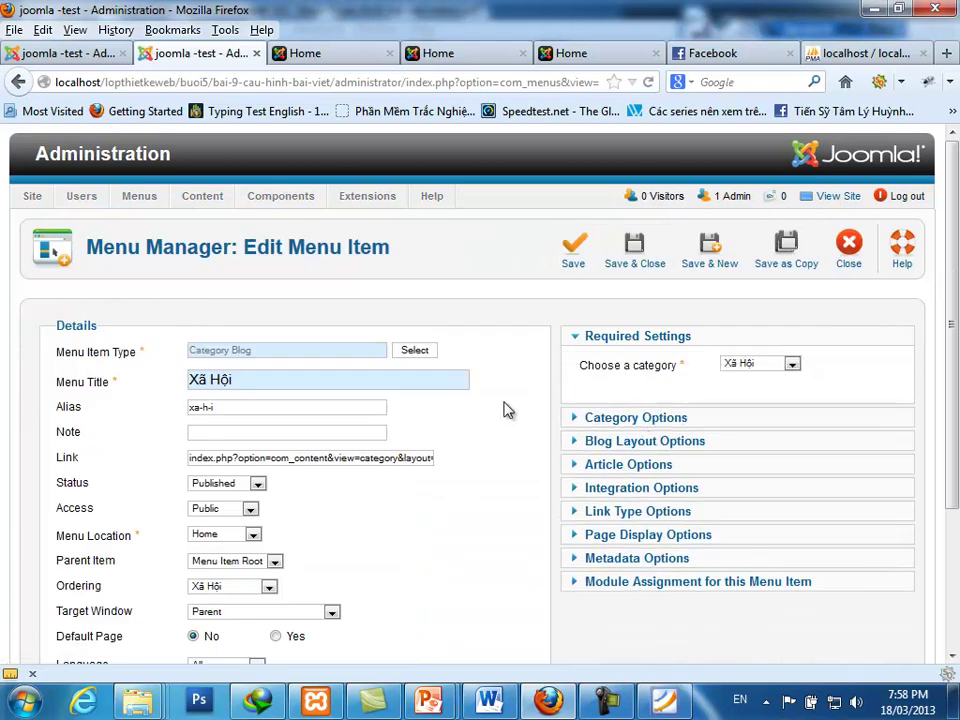
click(851, 258)
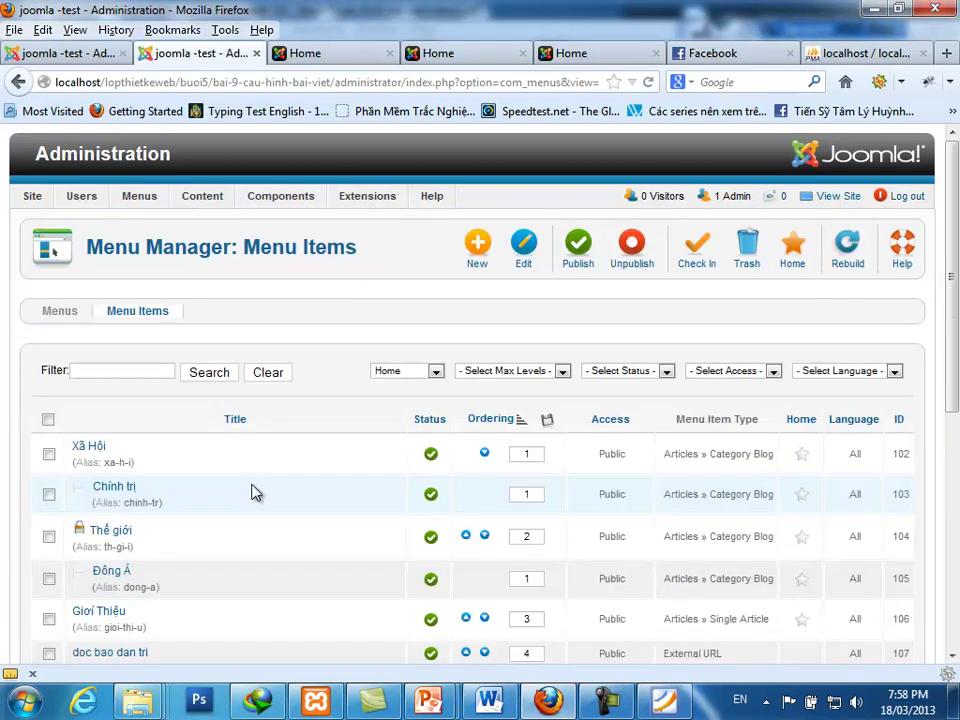
scroll(137, 548, down, 2)
Save the Chính trị item with Blog Layout Options expanded, then view the public site.
click(115, 388)
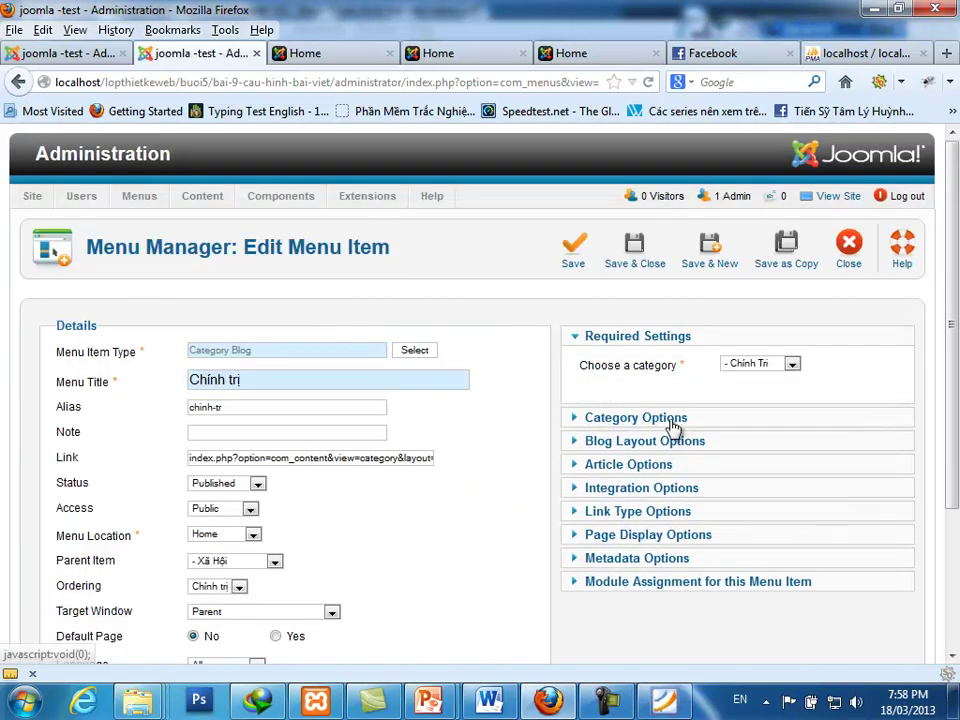
click(671, 420)
click(643, 643)
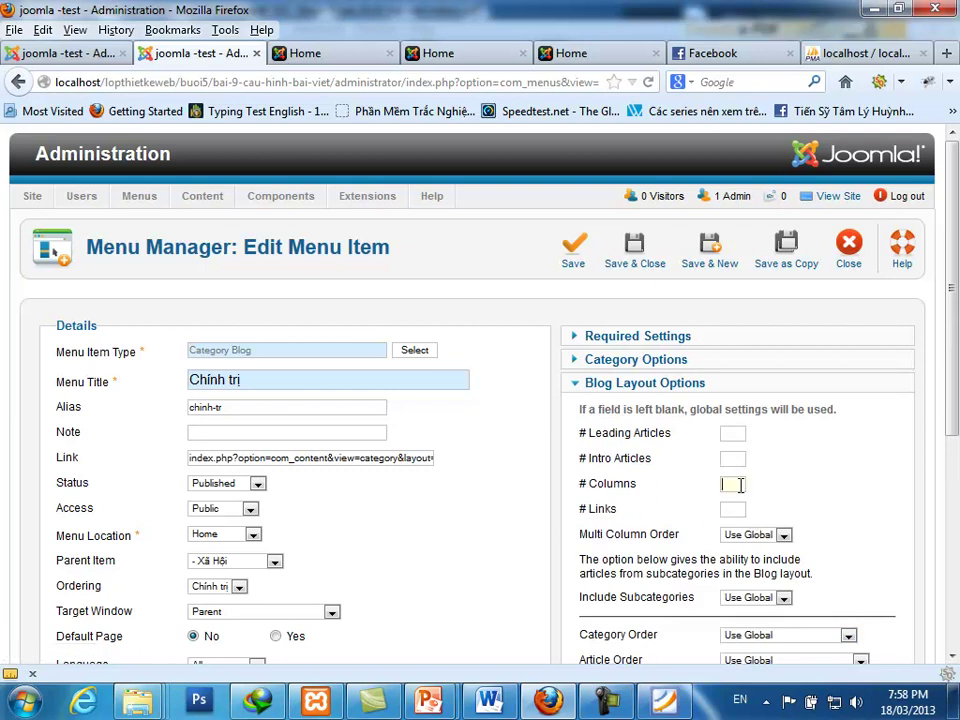
click(647, 272)
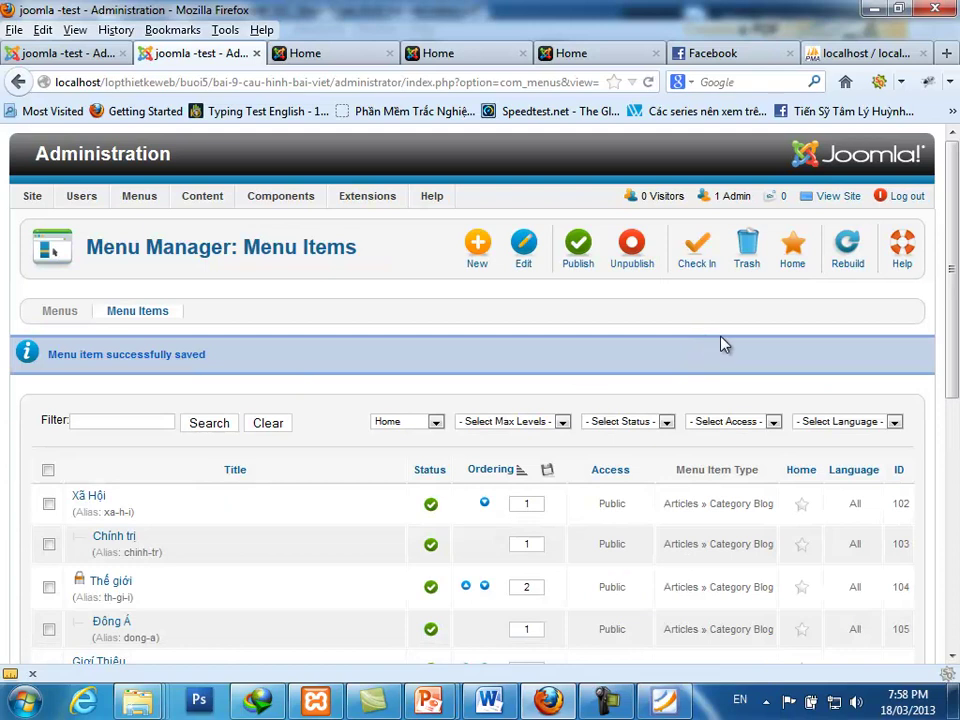
click(836, 197)
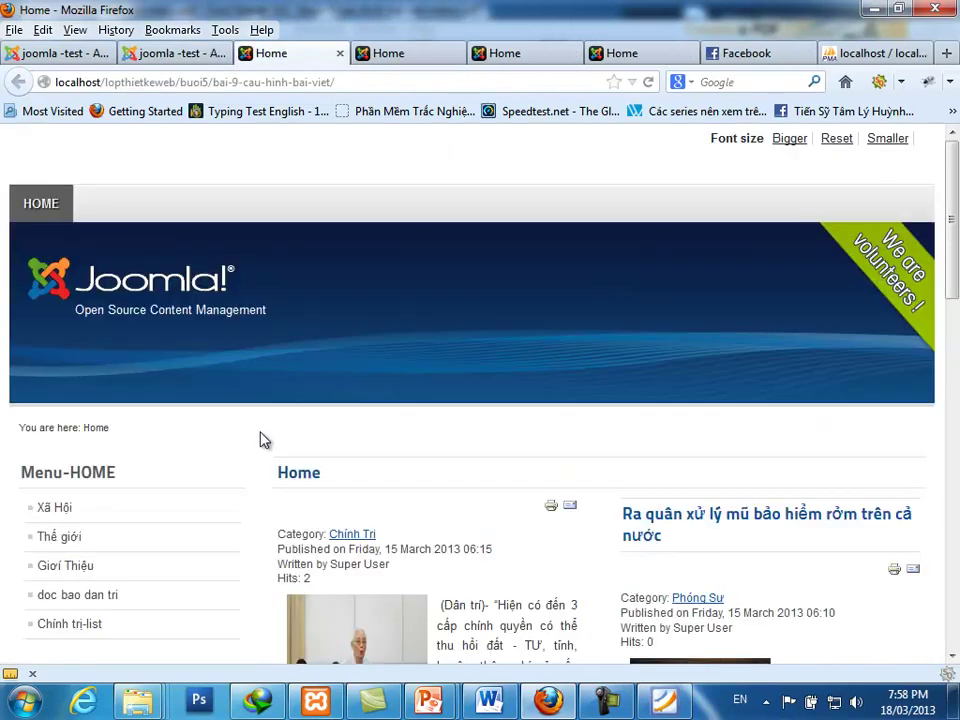
Browse the public Xã Hội and Chính trị pages, then return to the administration tab.
scroll(268, 437, down, 3)
scroll(276, 440, down, 7)
scroll(200, 390, up, 7)
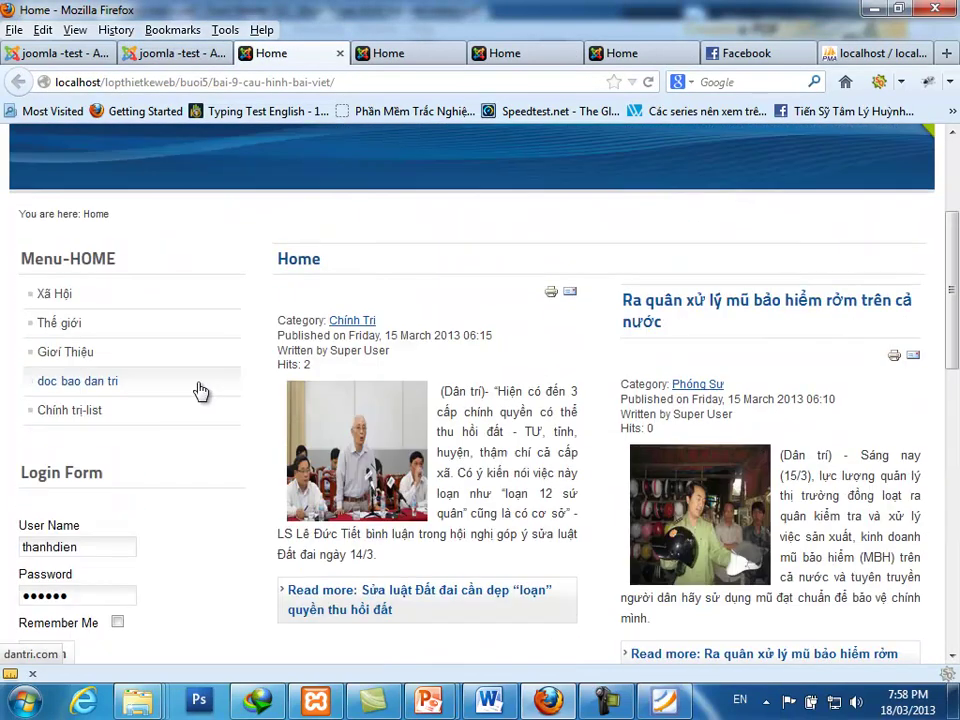
click(58, 295)
click(75, 536)
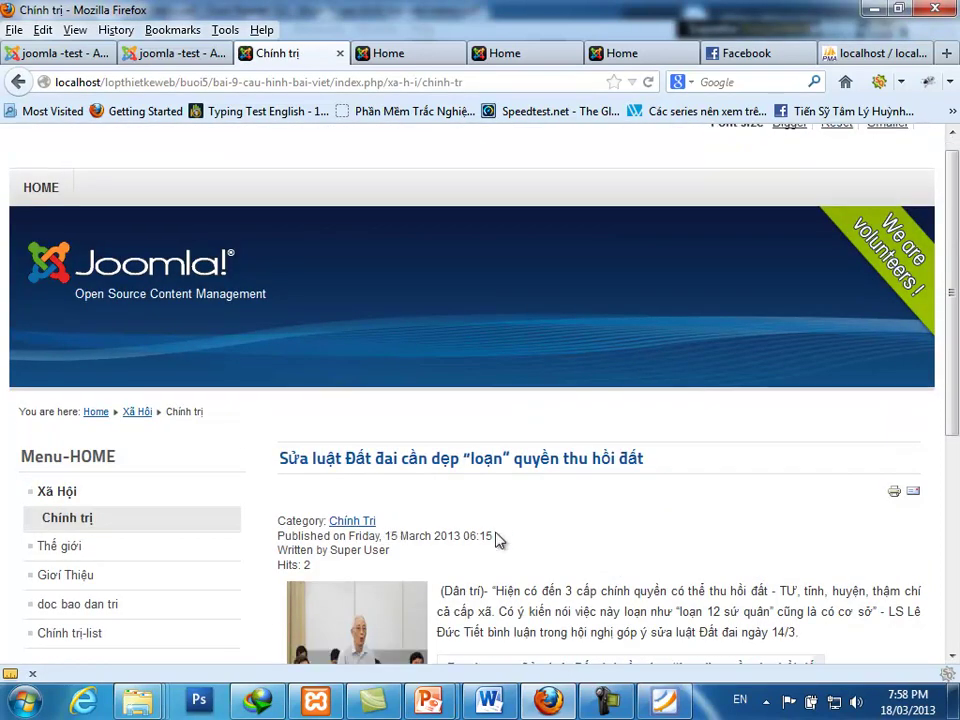
scroll(497, 540, down, 3)
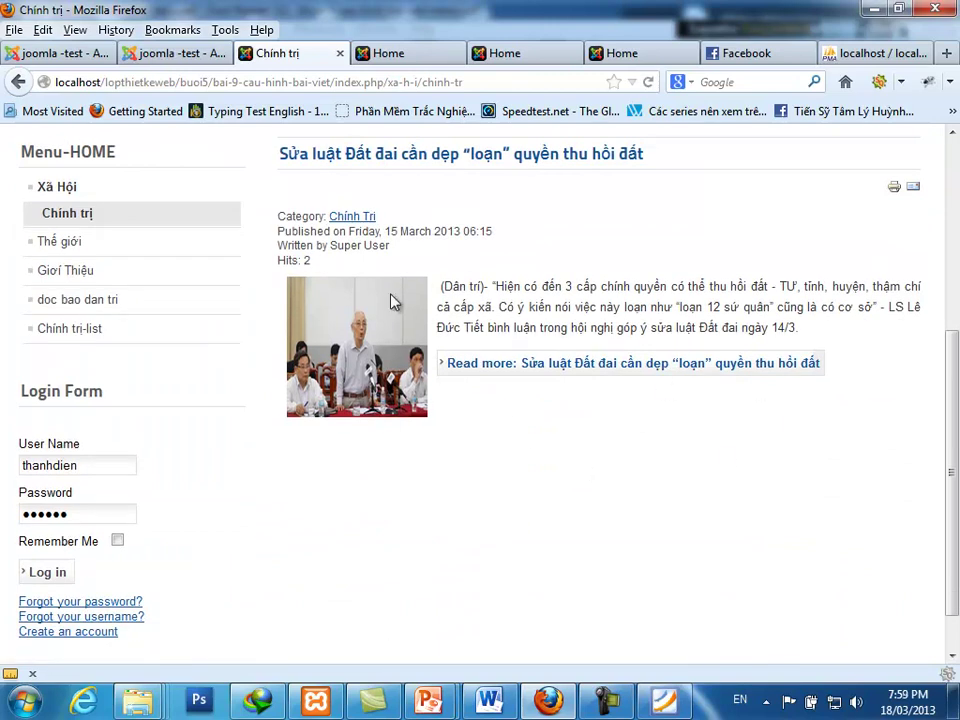
click(173, 56)
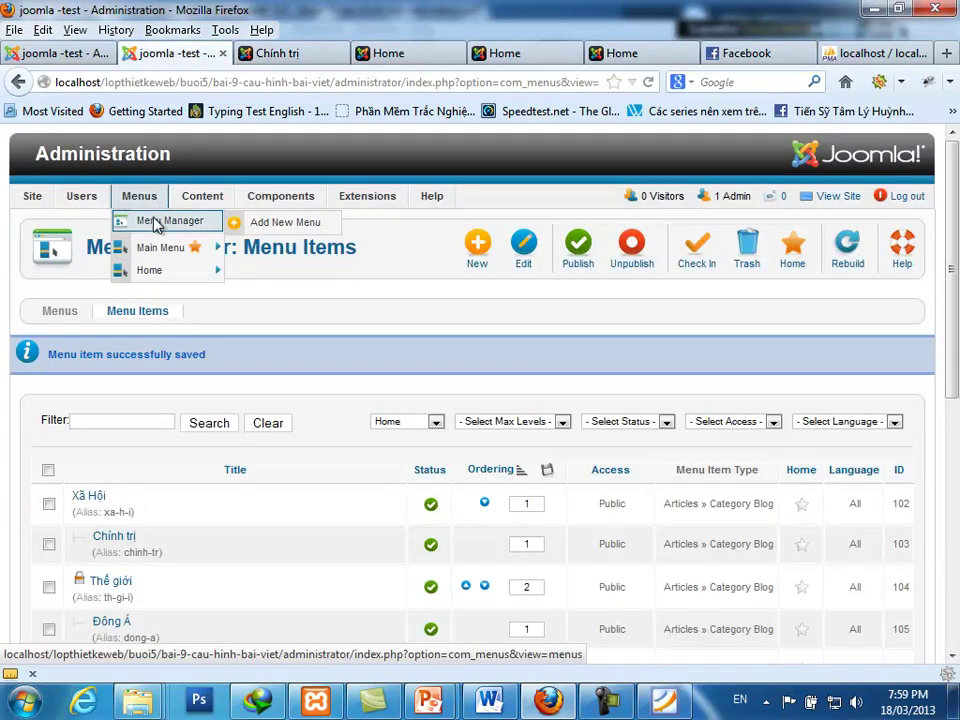
Open the Article Manager's global Options at the article layout settings.
mouse_move(207, 196)
click(207, 222)
scroll(339, 450, down, 5)
scroll(337, 453, up, 5)
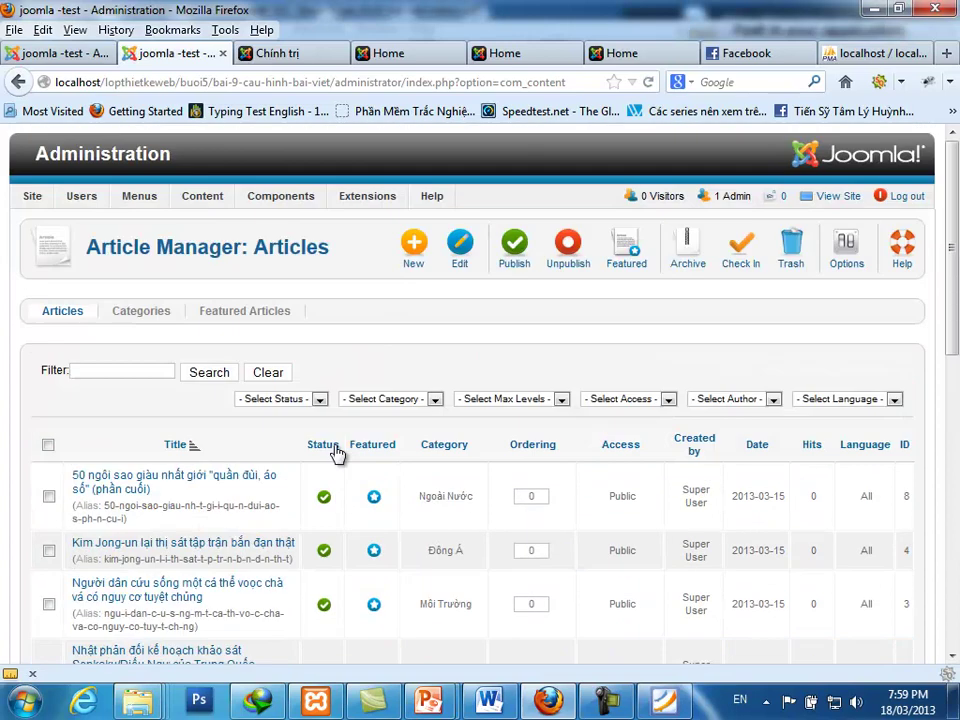
click(846, 258)
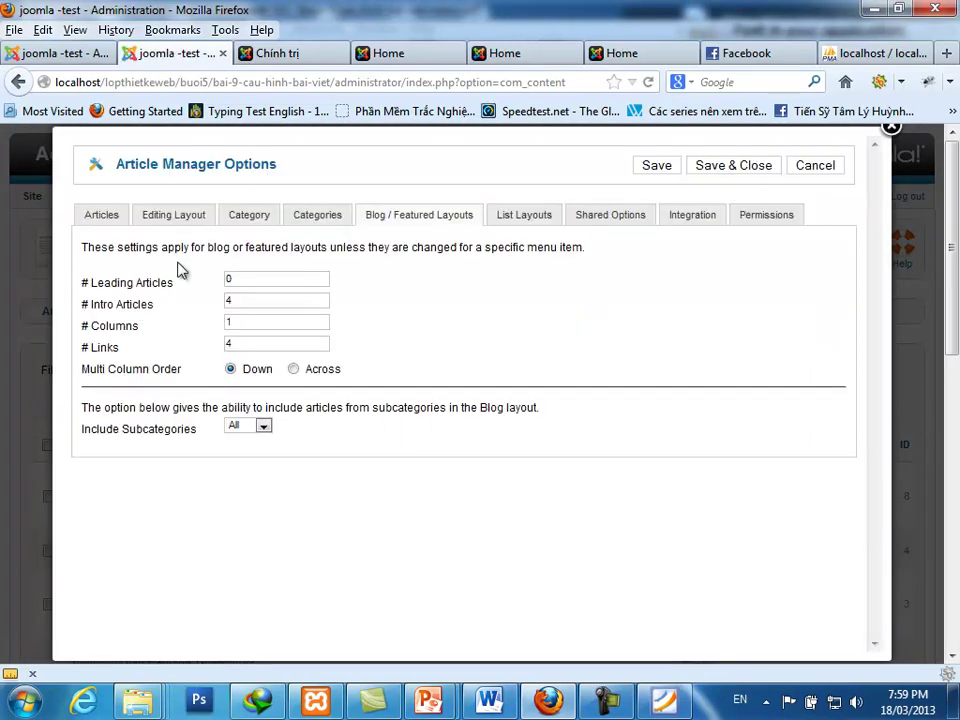
click(101, 216)
Hide publish date, read-more title, icons and email icon, save, and view the Home page.
scroll(248, 352, down, 2)
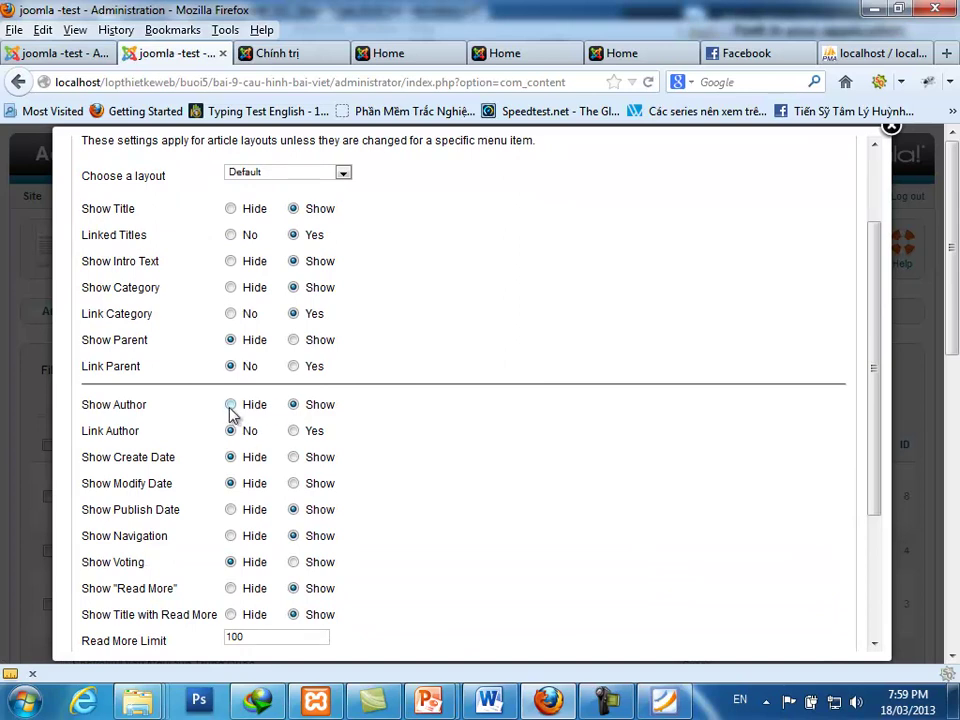
click(230, 510)
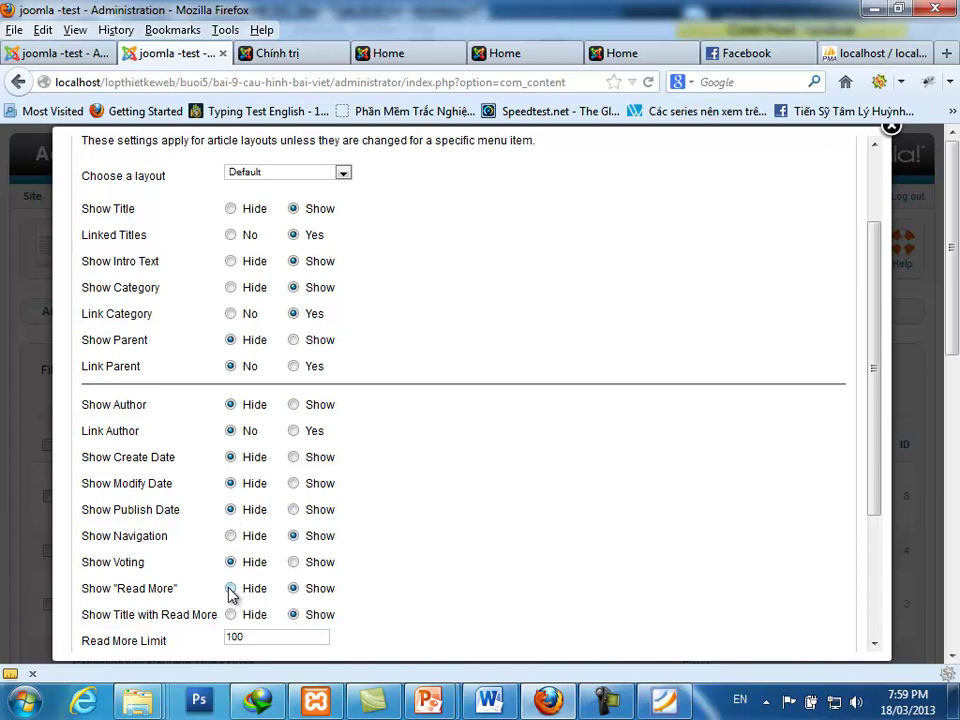
scroll(392, 606, down, 2)
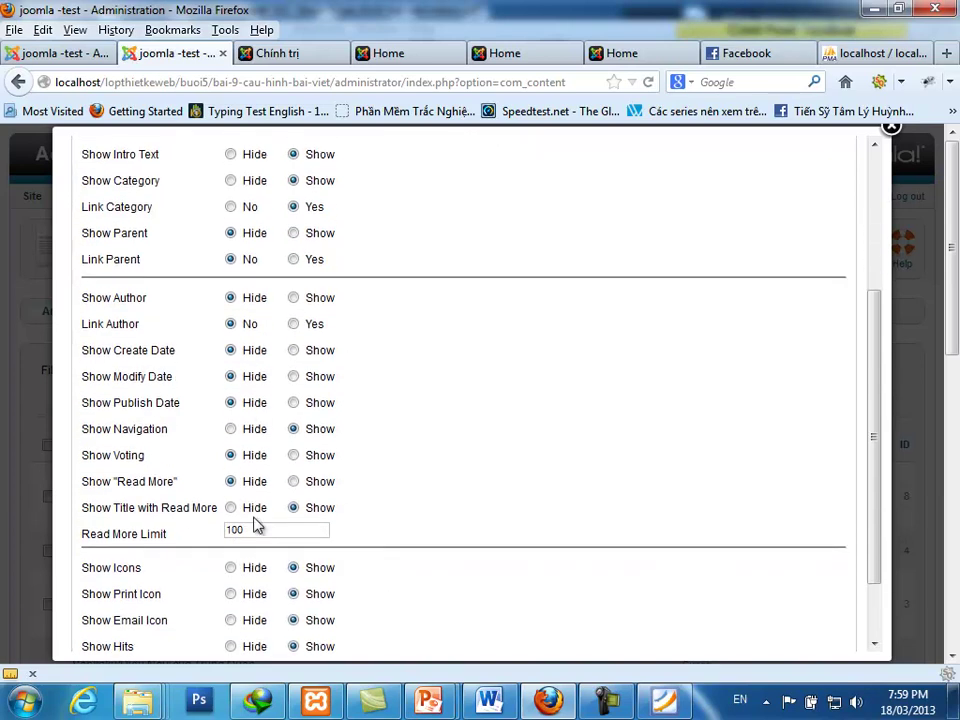
click(231, 509)
scroll(377, 529, down, 2)
click(231, 489)
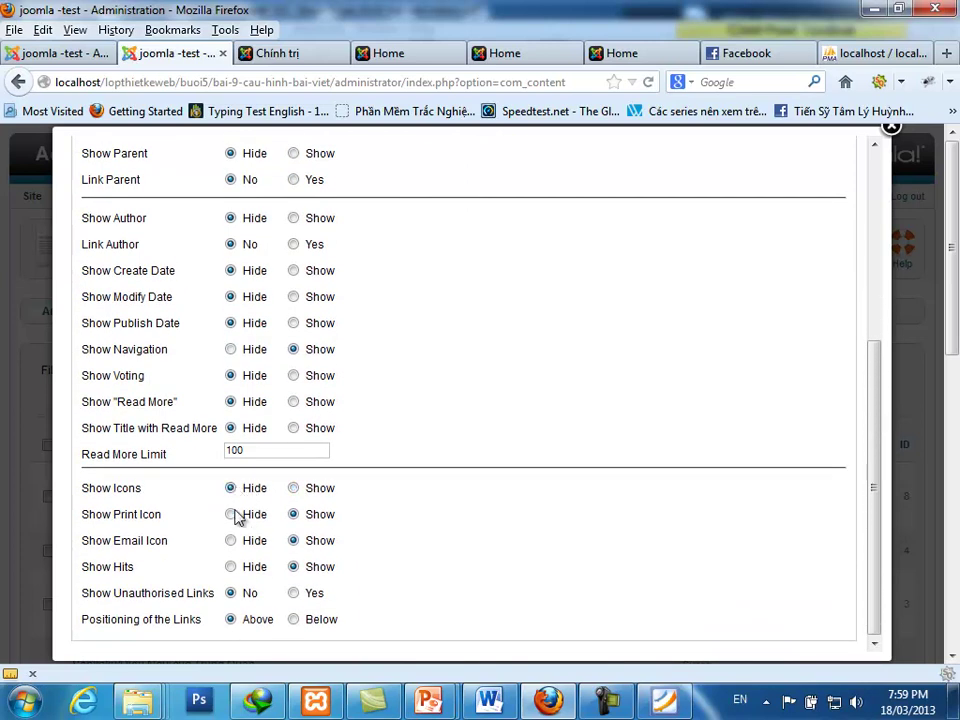
click(231, 541)
scroll(559, 574, down, 2)
scroll(600, 500, up, 7)
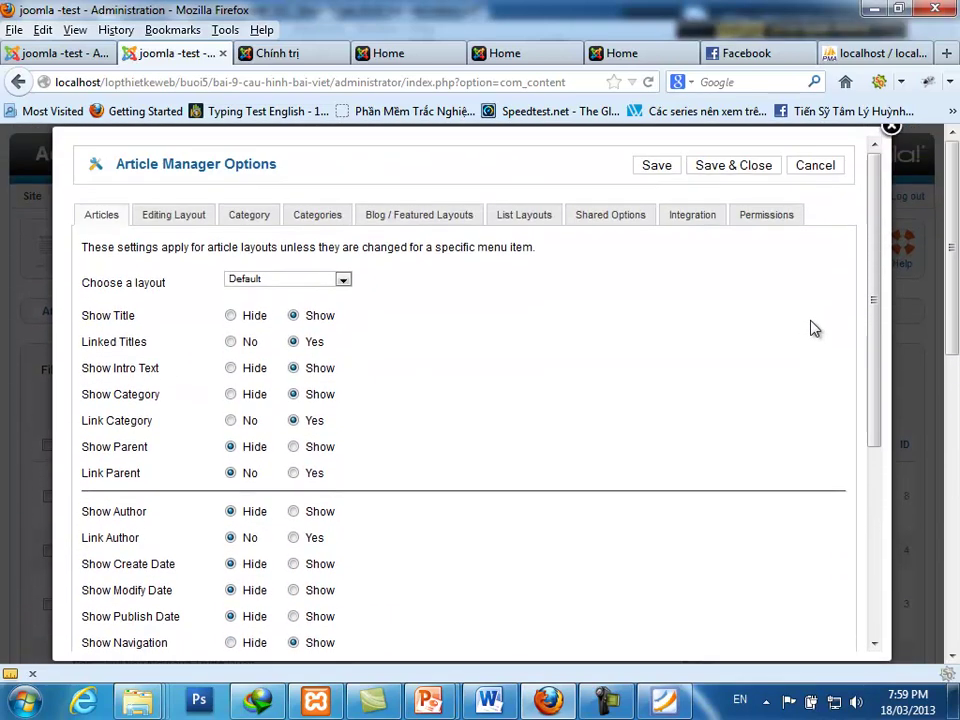
click(733, 167)
click(375, 53)
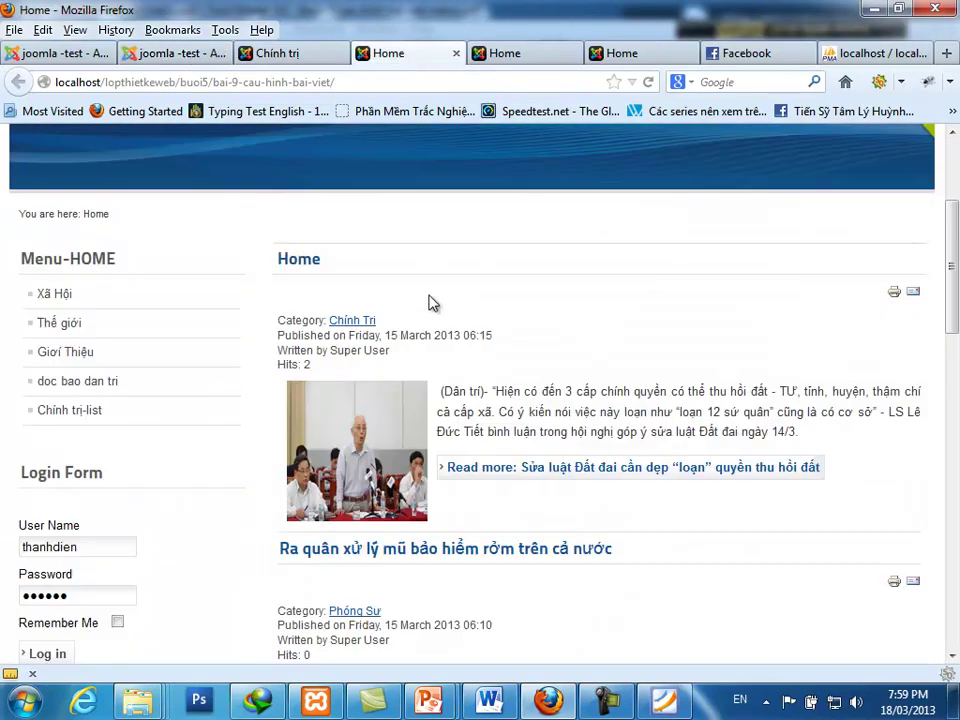
Reload Home, then set Show Category to Hide in the global article options and save.
key(F5)
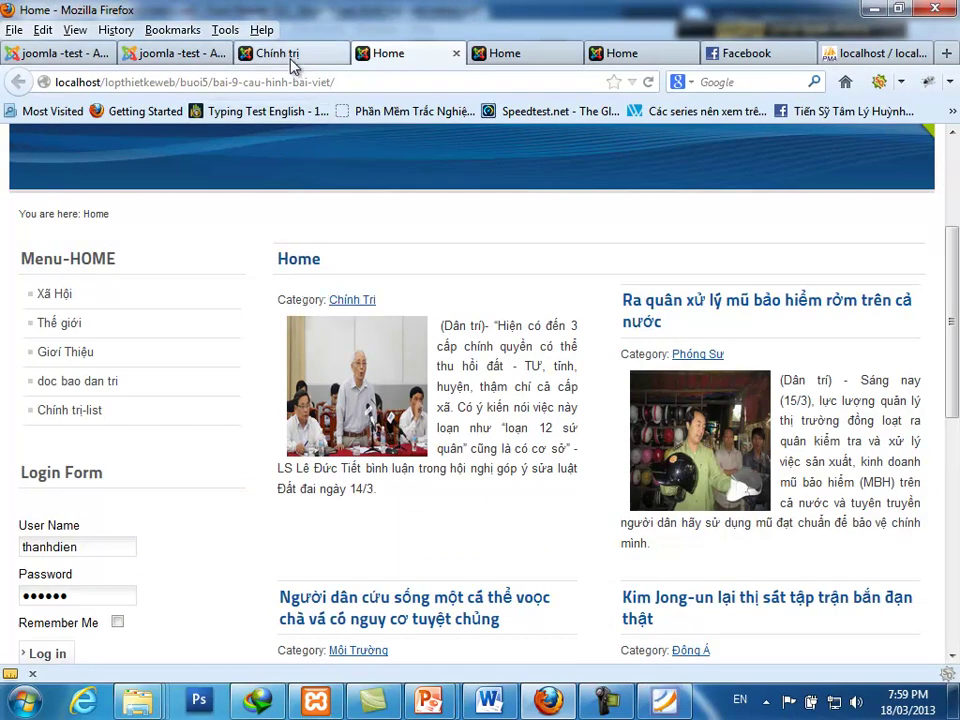
click(135, 53)
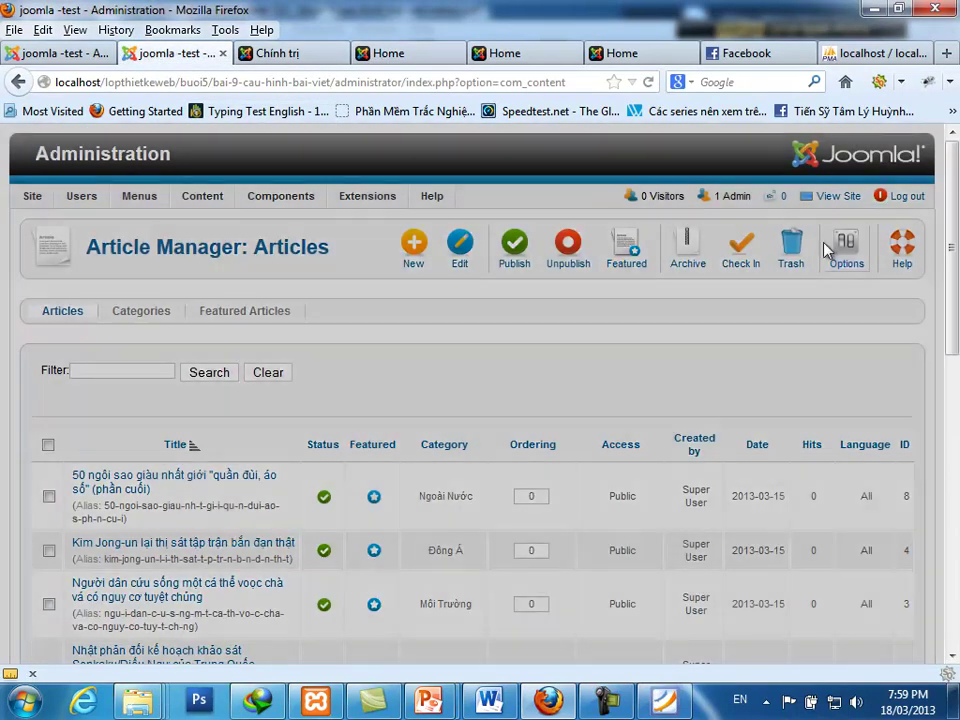
click(846, 247)
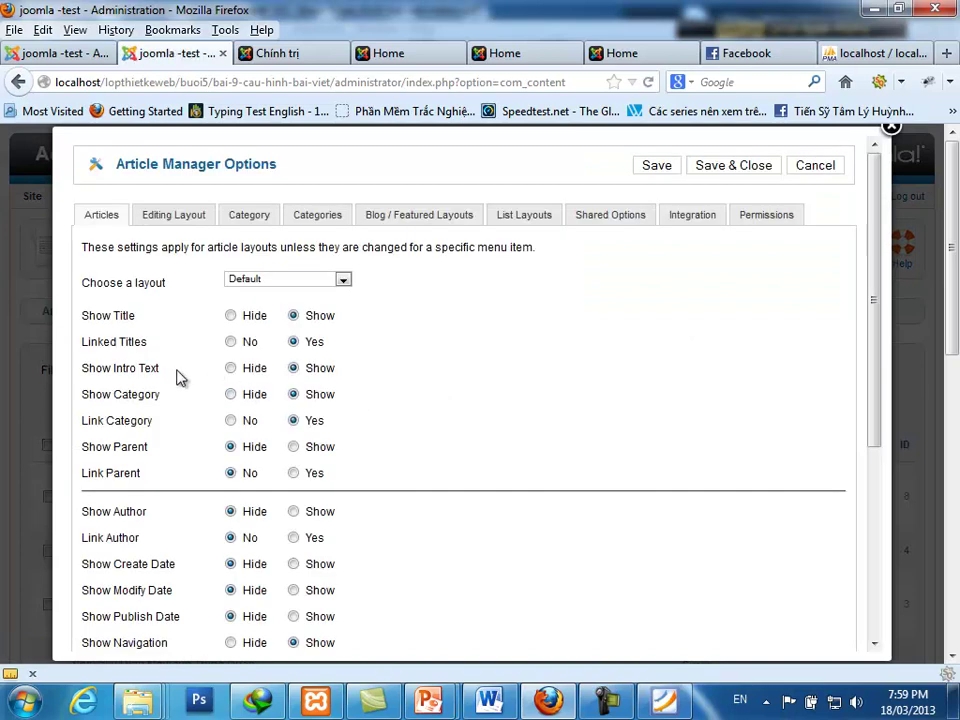
click(230, 394)
click(726, 170)
Check the reloaded Chính trị and Home pages, then reopen the global article options.
click(300, 54)
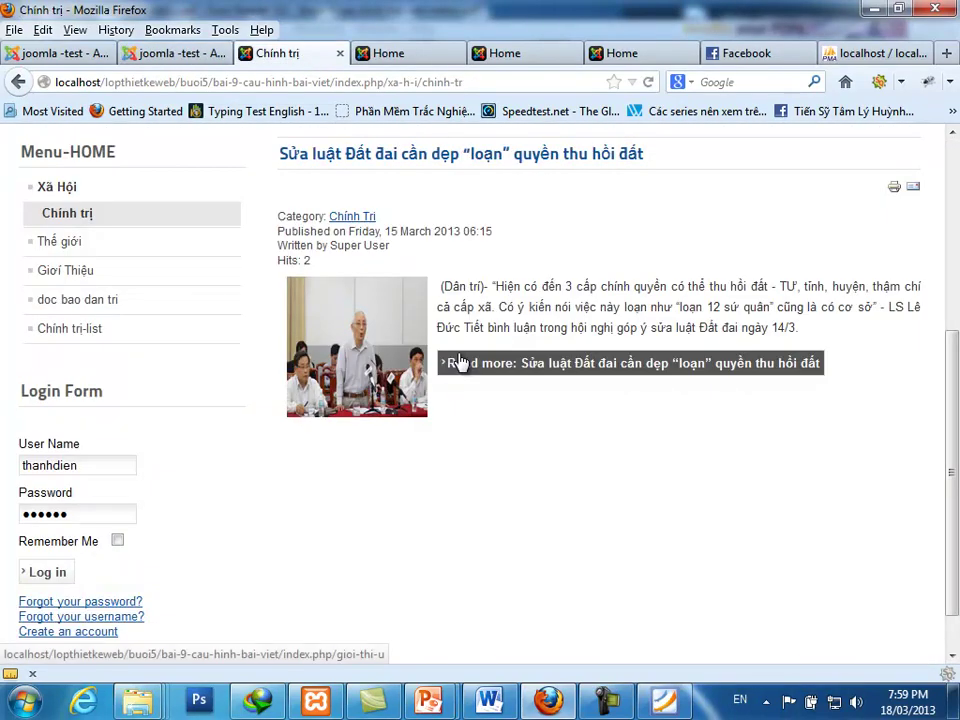
key(F5)
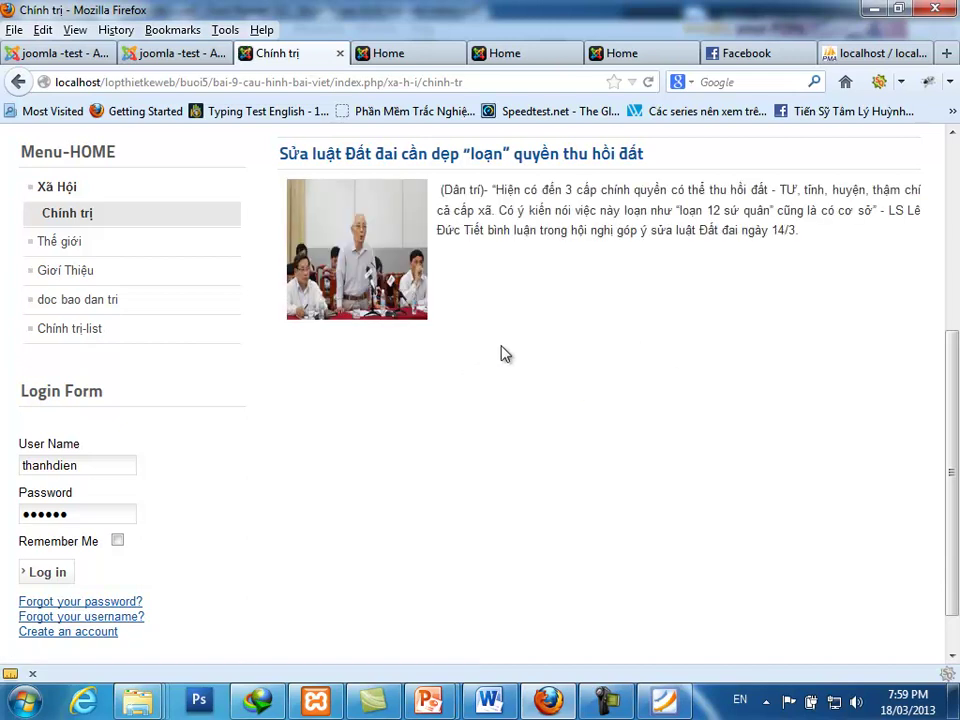
scroll(520, 334, up, 4)
click(95, 321)
scroll(440, 450, down, 6)
scroll(553, 478, up, 6)
scroll(553, 478, down, 4)
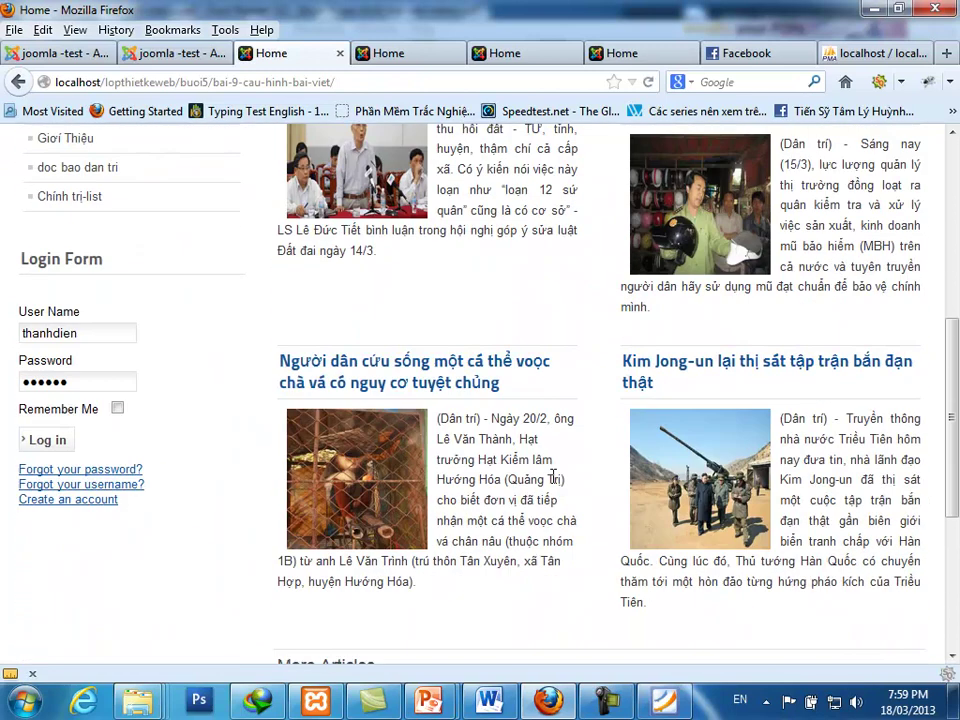
scroll(553, 478, down, 2)
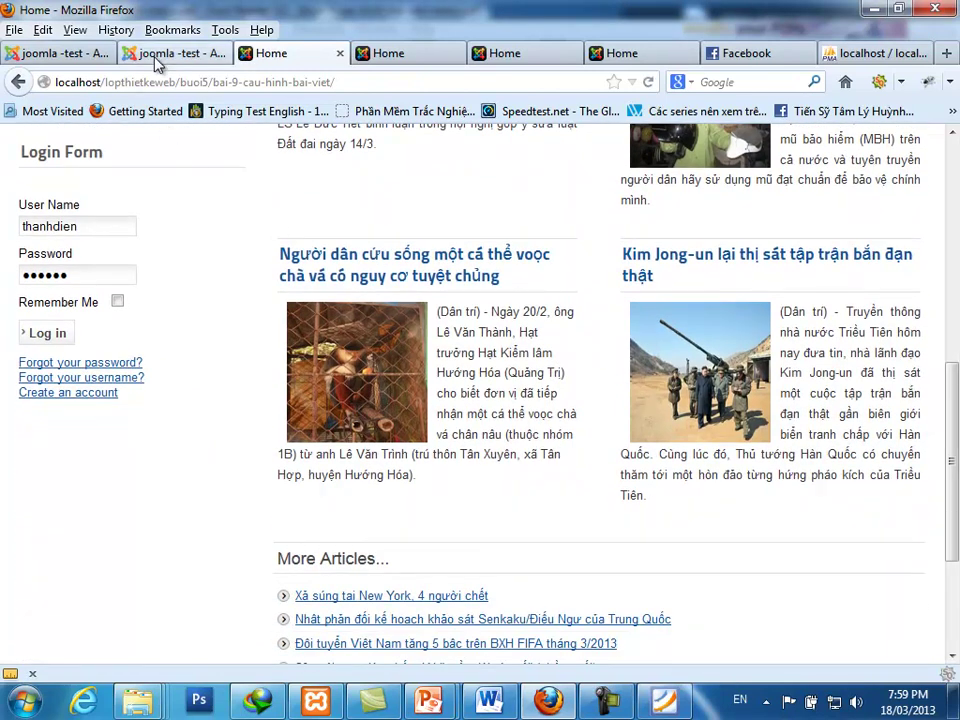
click(122, 50)
click(858, 258)
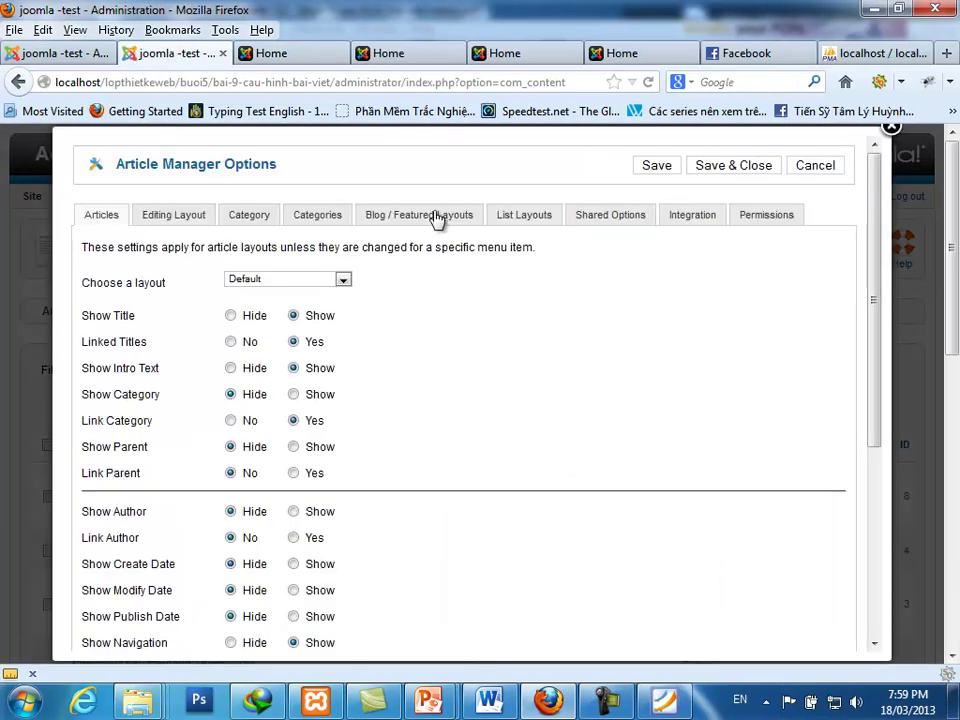
Leave the Options screen unsaved and open the Main Menu's Home item for editing.
click(472, 216)
click(815, 165)
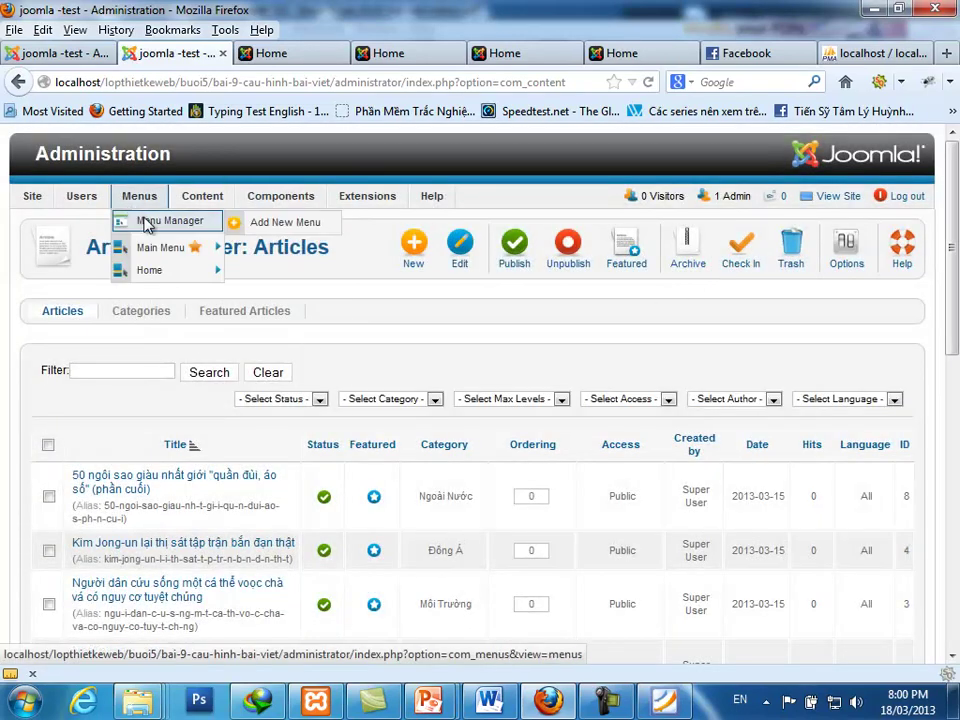
click(147, 222)
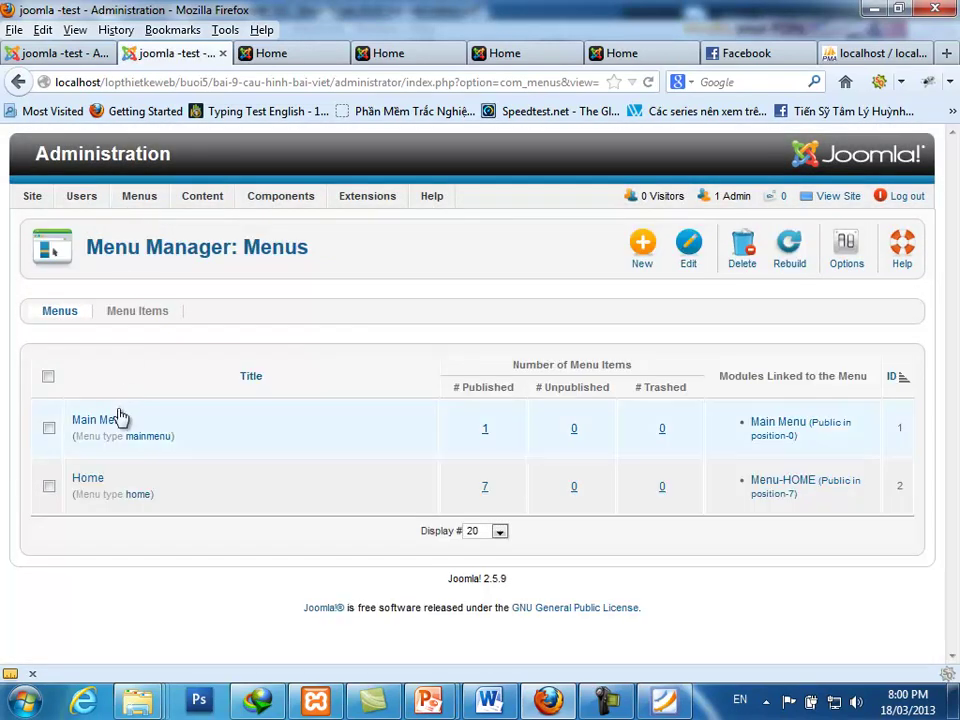
click(99, 420)
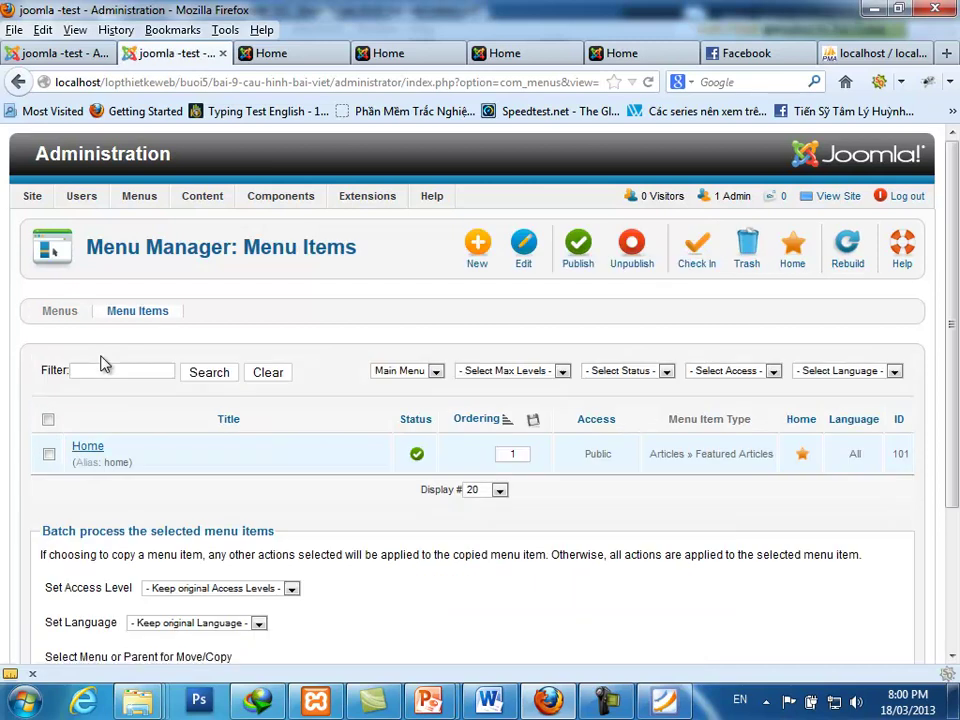
click(104, 364)
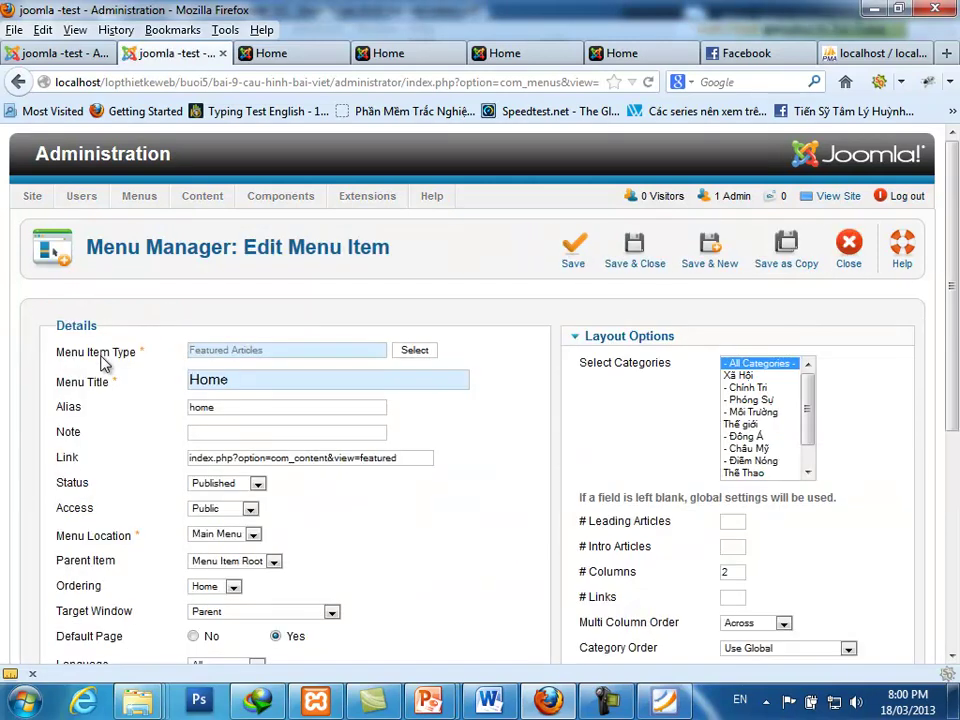
Set the Home item's # Columns to 0, save it, and view the Home page.
text(0)
key(Return)
key(ctrl+Tab)
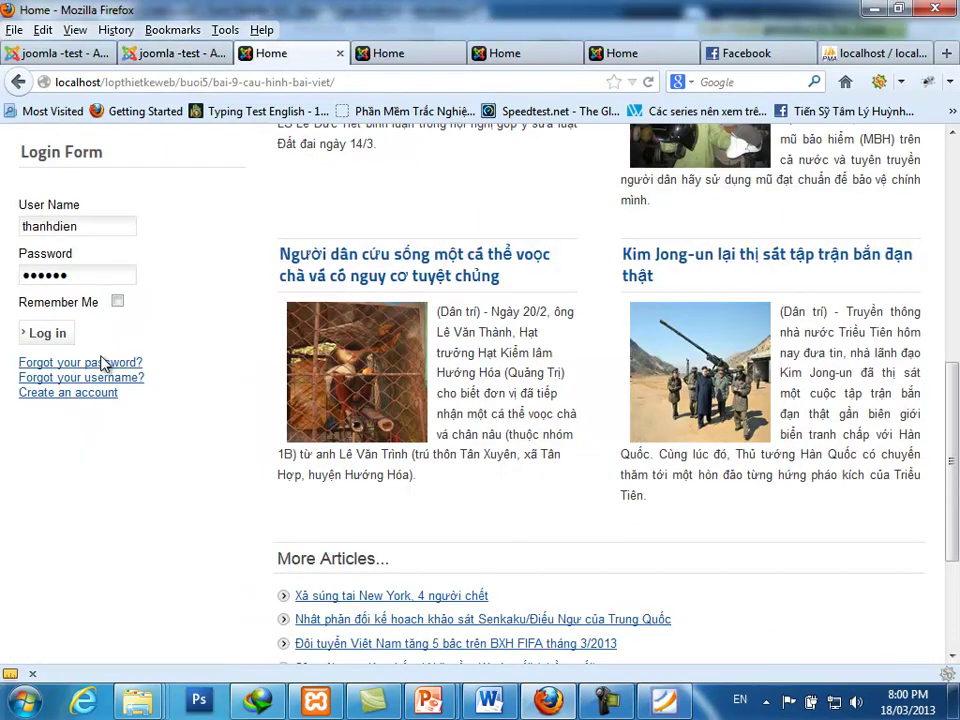
Reload the Home page to check the single-column article layout, then go to Module Manager.
key(F5)
scroll(103, 363, down, 5)
scroll(103, 363, up, 15)
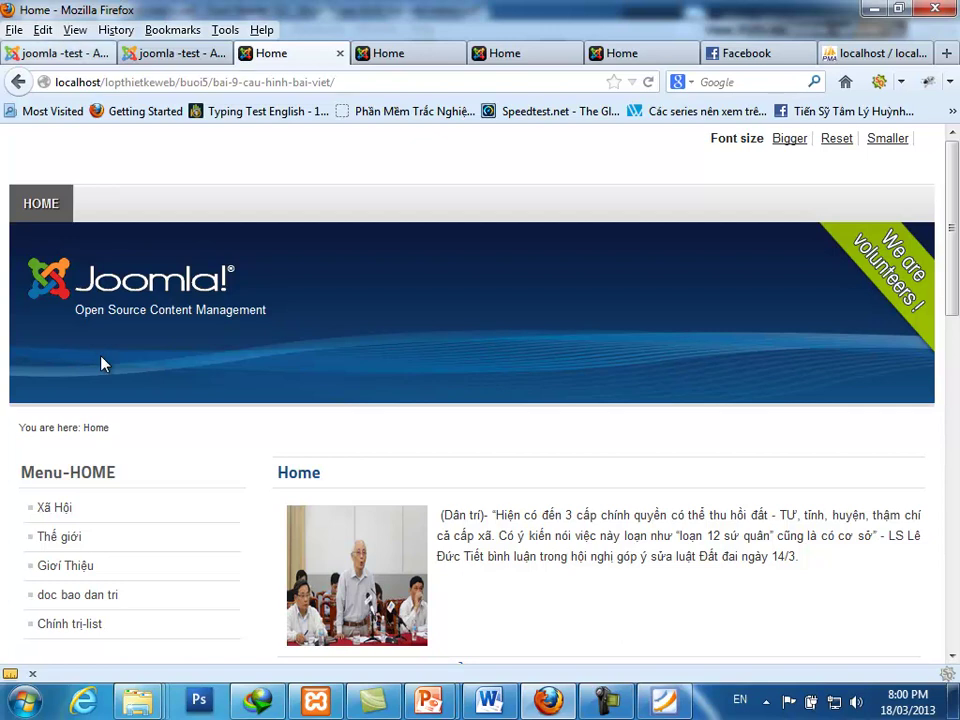
key(ctrl+1)
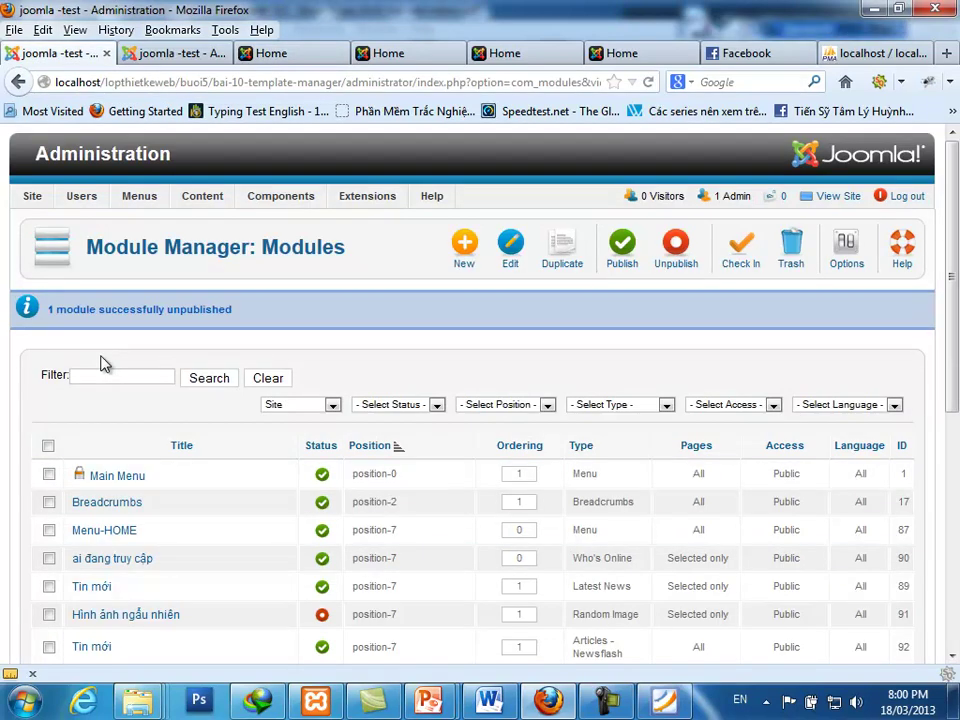
Bring up the lesson guide PDF in Foxit Reader at page 3 on article date and voting options.
mouse_move(170, 220)
mouse_move(113, 220)
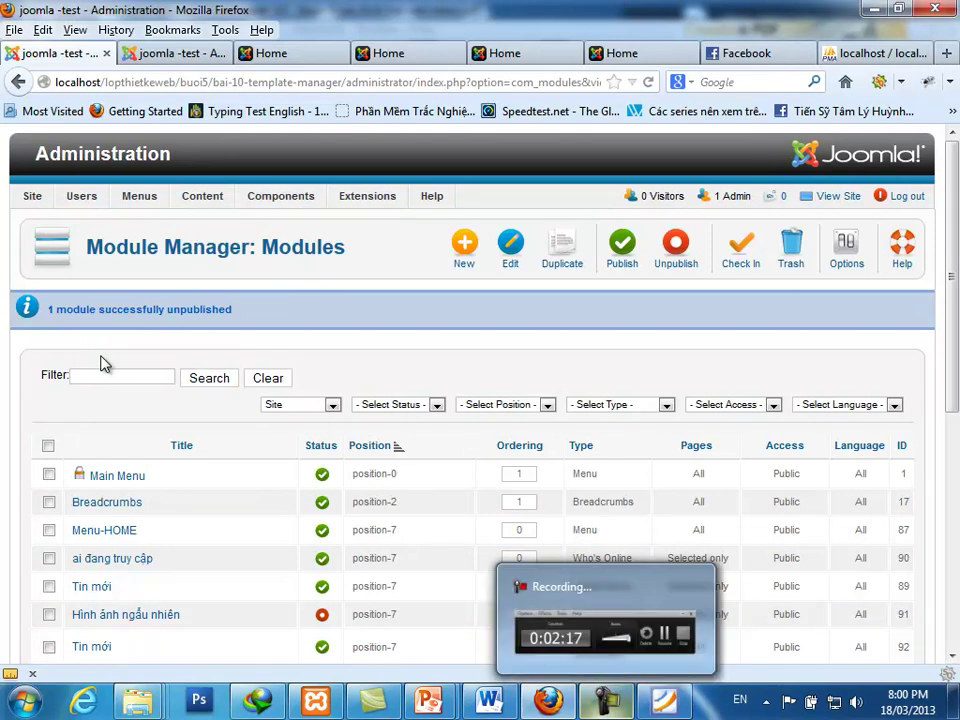
key(alt+Tab)
scroll(100, 363, up, 5)
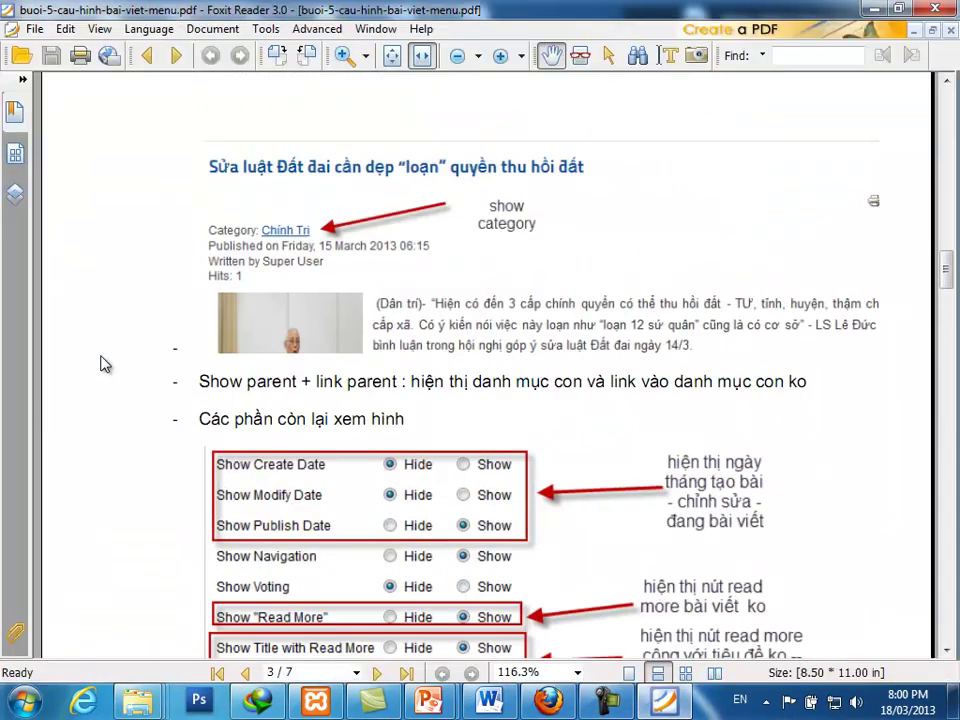
Review pages 1–3 of the lesson notes on article display options, then return to Module Manager.
scroll(100, 363, up, 5)
scroll(100, 363, up, 10)
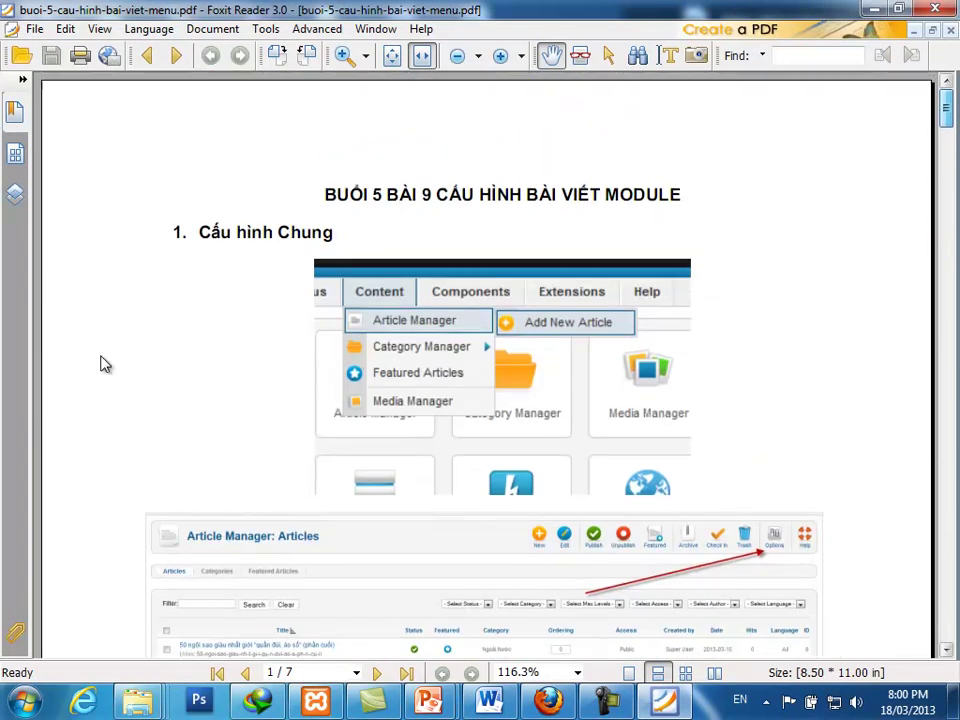
scroll(100, 363, down, 10)
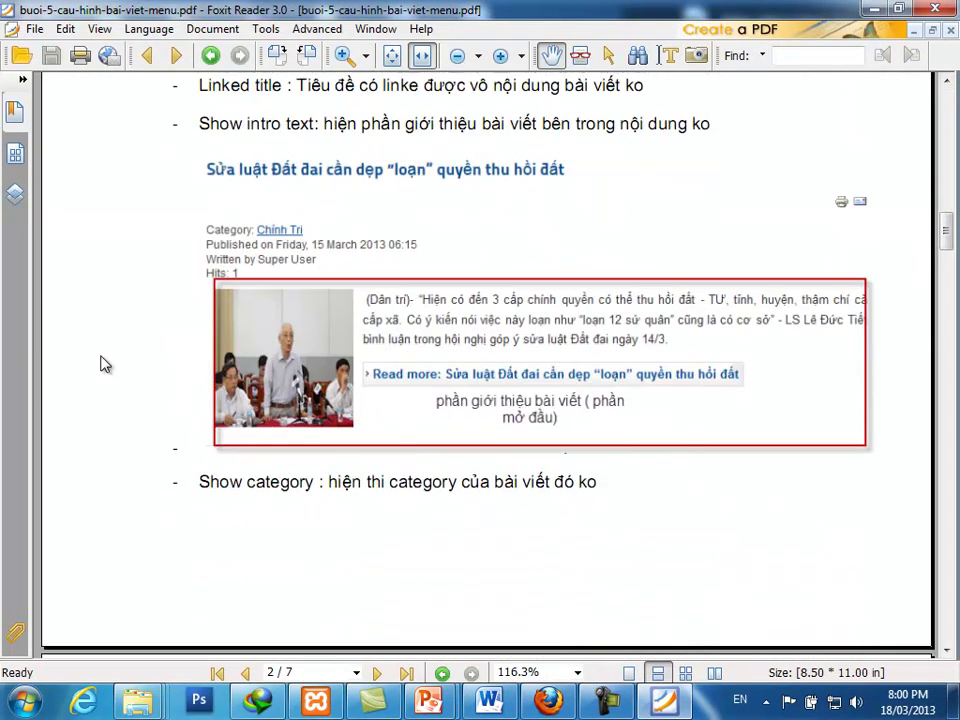
scroll(100, 363, up, 8)
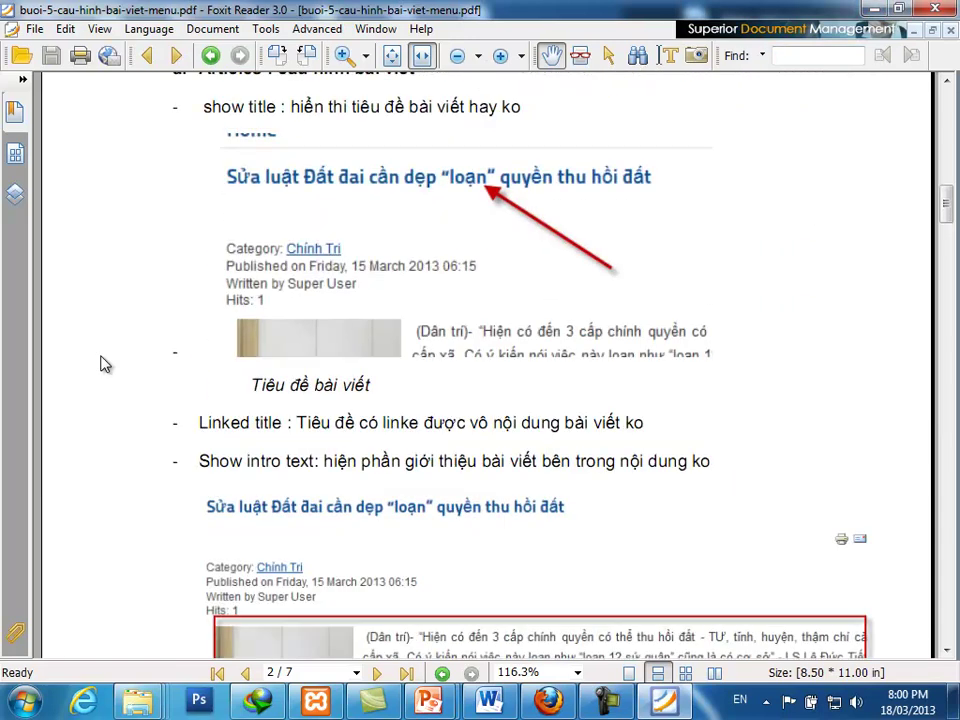
key(alt+Tab)
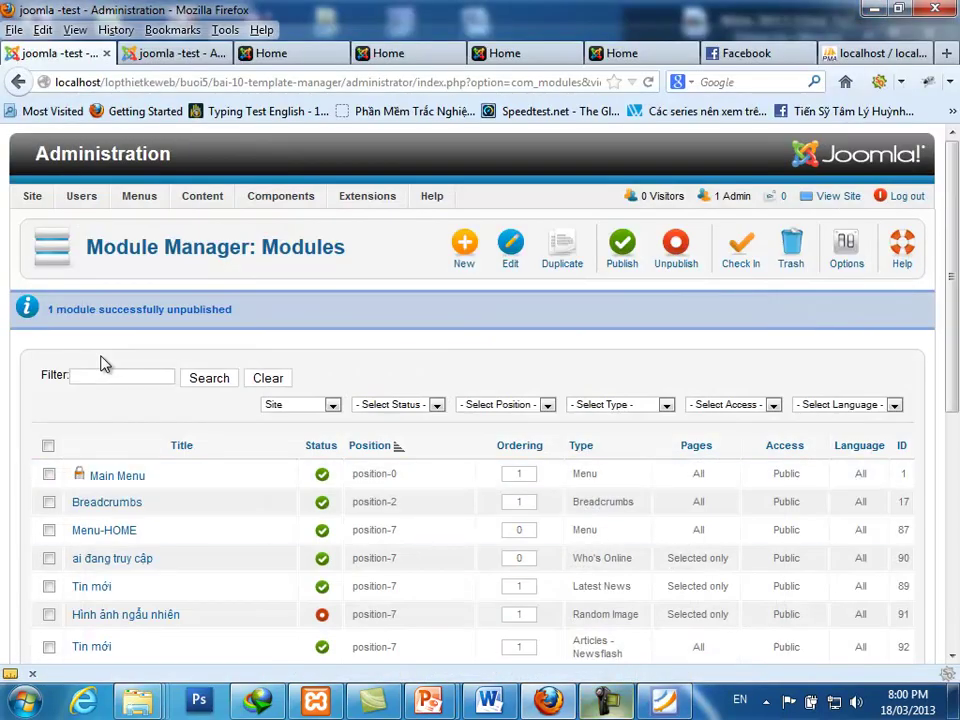